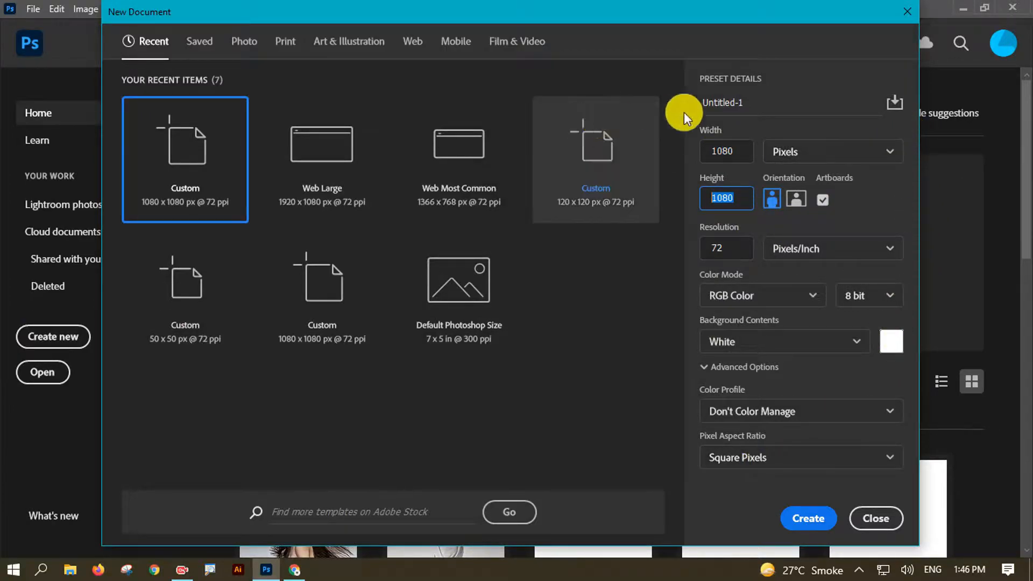
- Create a 1080 × 1080 px document with artboards off and unlock the Background as Layer 0
click(822, 200)
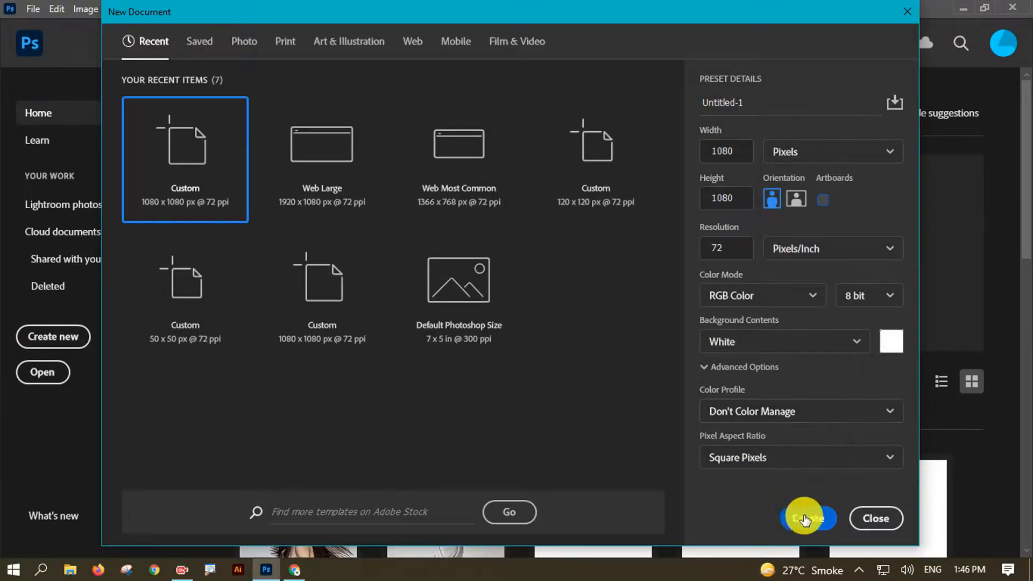
click(798, 520)
click(734, 295)
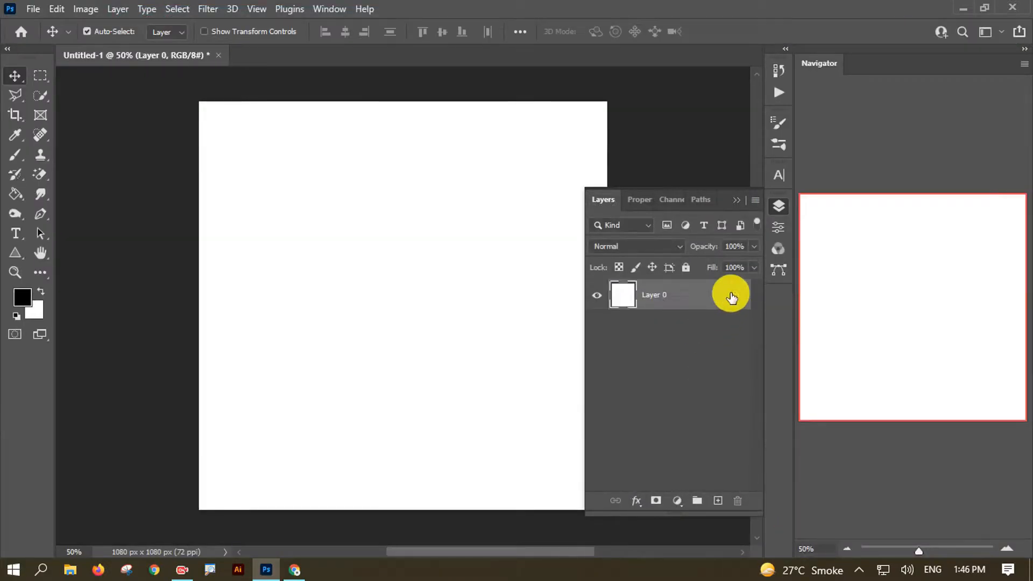
drag(431, 281, 336, 280)
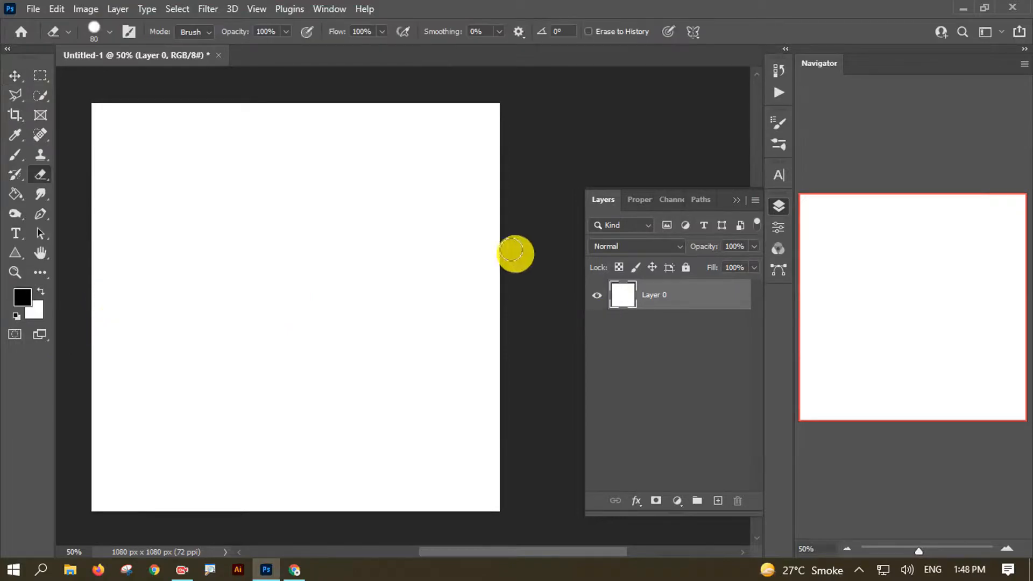
- Open the sneaker image 'one-black-sneaker-shoe-isolated-white copy.png' in its own tab
click(33, 9)
click(48, 37)
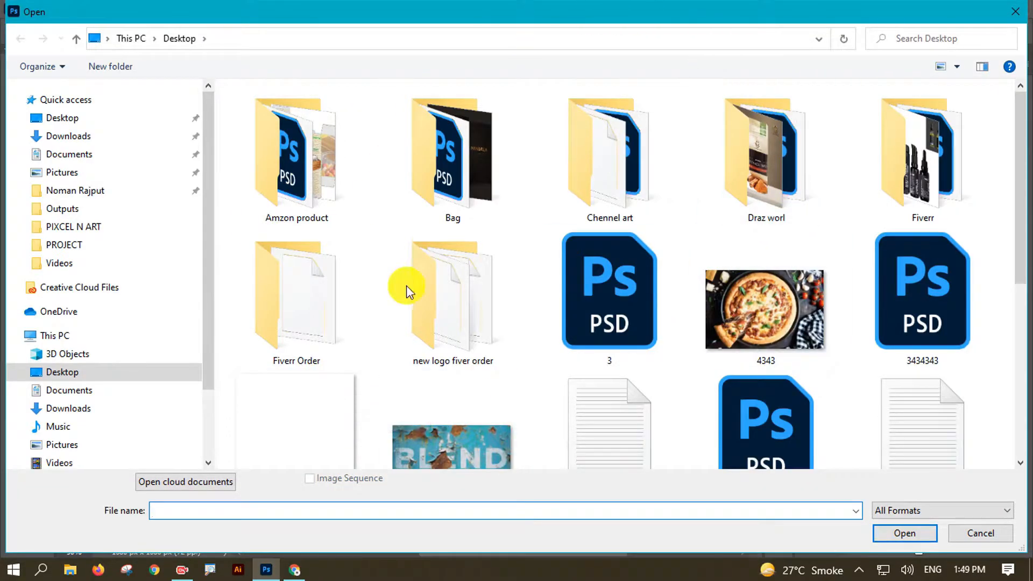
scroll(1022, 346, down, 5)
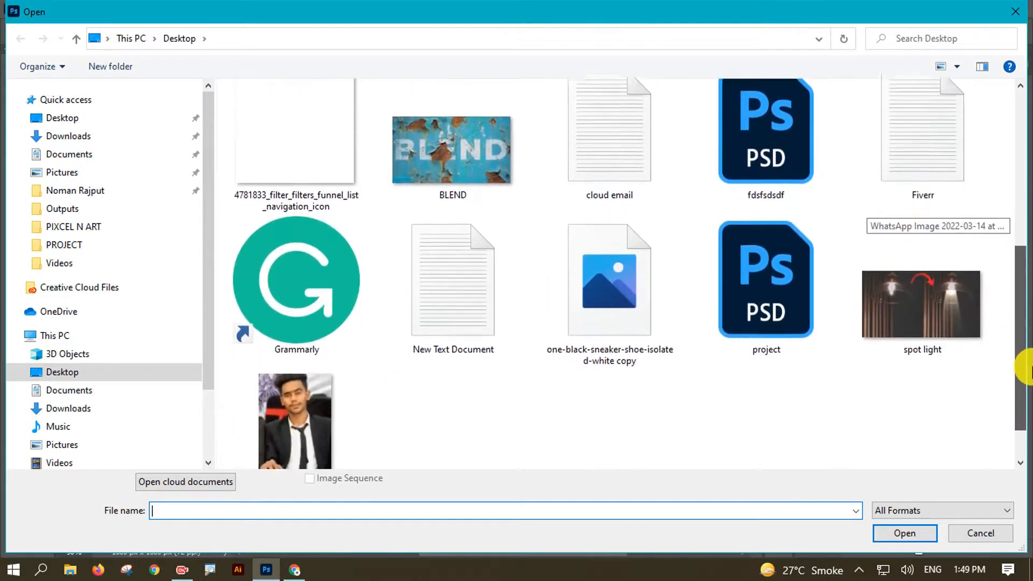
double_click(641, 293)
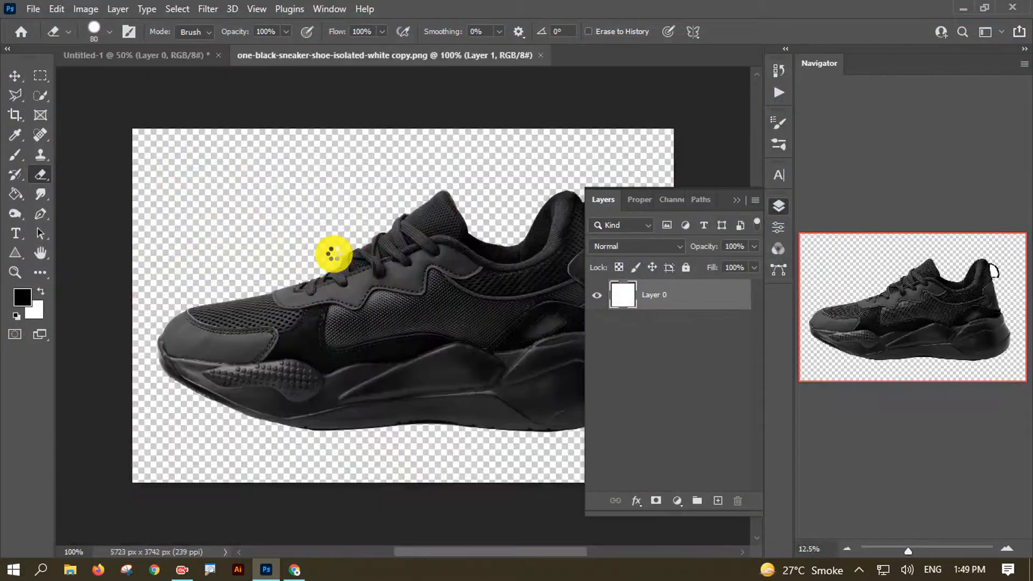
- Drag the sneaker into the square document and scale it down to fit the canvas
click(14, 75)
drag(397, 302, 311, 250)
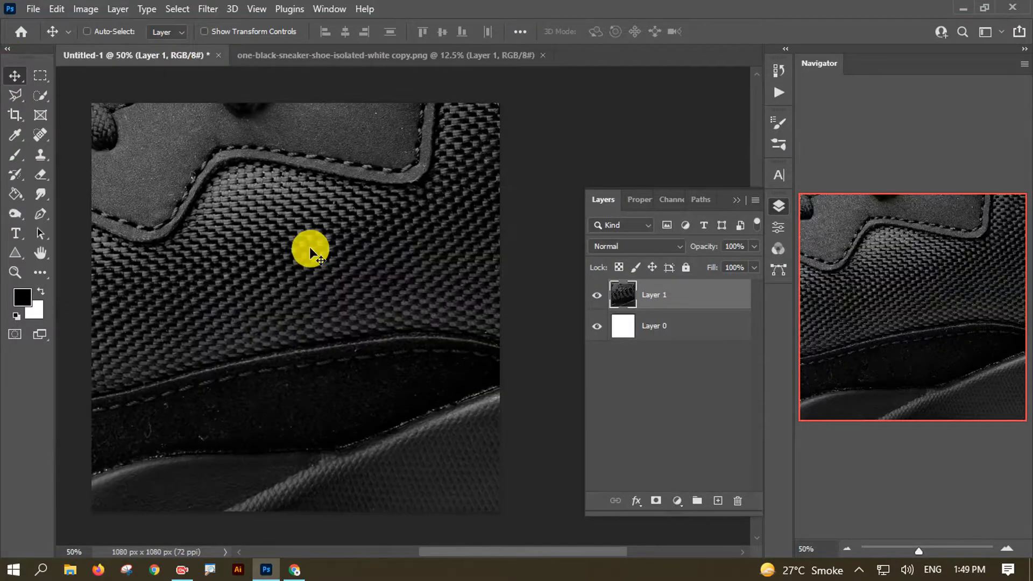
key(ctrl+minus)
key(ctrl+minus)
key(ctrl+minus)
key(ctrl+t)
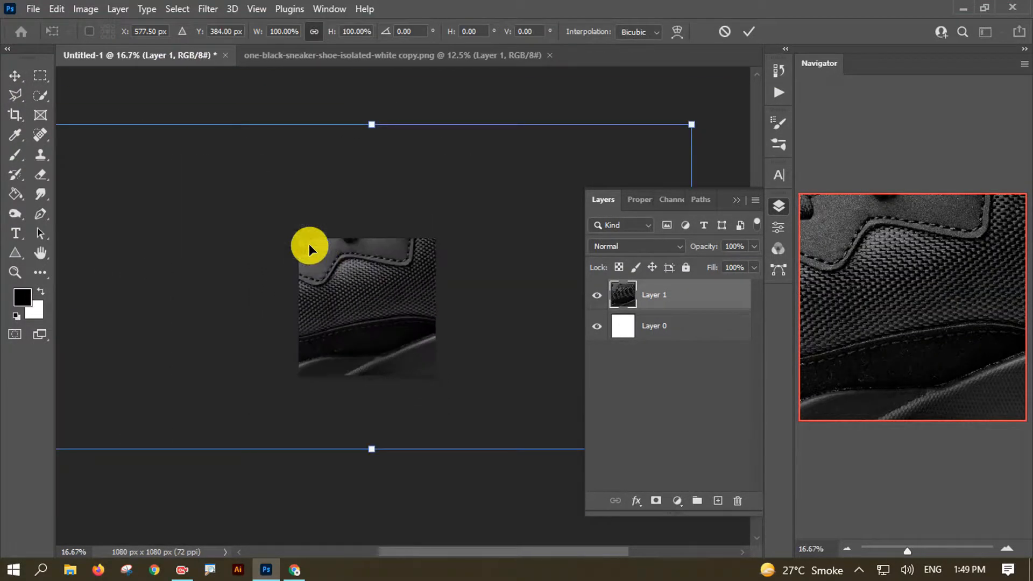
drag(692, 125, 434, 275)
key(ctrl+plus)
key(ctrl+plus)
key(ctrl+plus)
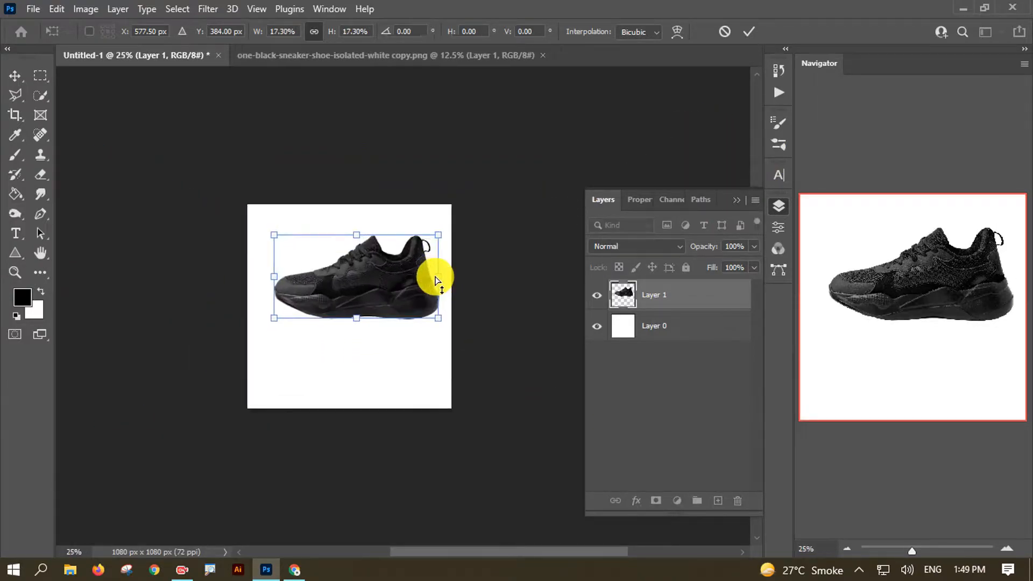
- Reposition and tilt the sneaker, ending at about -9° rotation
drag(461, 184, 466, 116)
drag(360, 244, 351, 293)
mouse_move(419, 196)
mouse_down()
mouse_move(435, 205)
mouse_move(424, 200)
mouse_up()
drag(448, 200, 440, 189)
key(Return)
key(ctrl+t)
drag(477, 237, 466, 209)
key(Return)
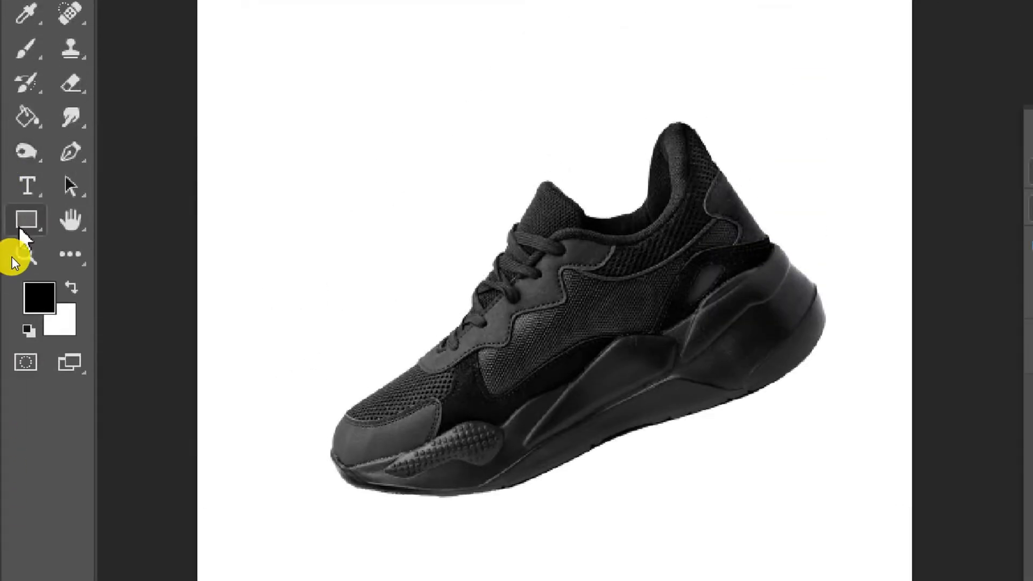
- Draw a canvas-sized rectangle filled with yellow, kept beneath the sneaker's Layer 1
right_click(24, 228)
click(23, 228)
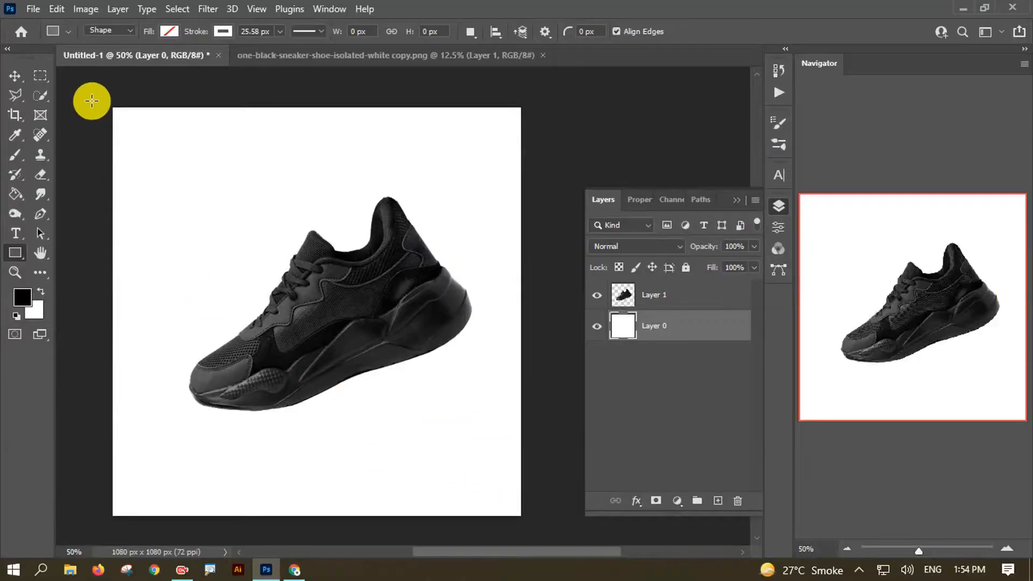
drag(100, 95, 531, 524)
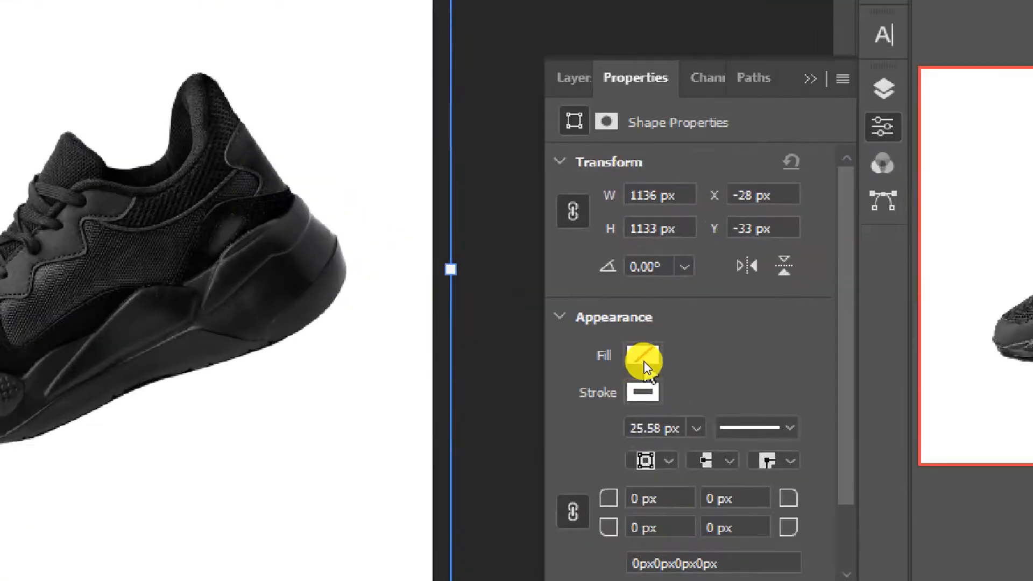
click(641, 359)
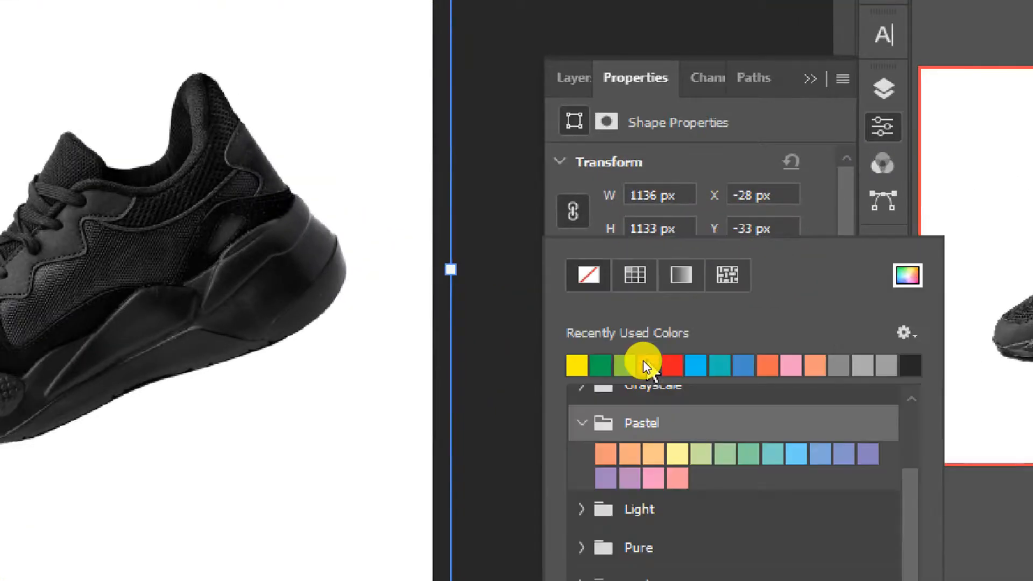
click(578, 363)
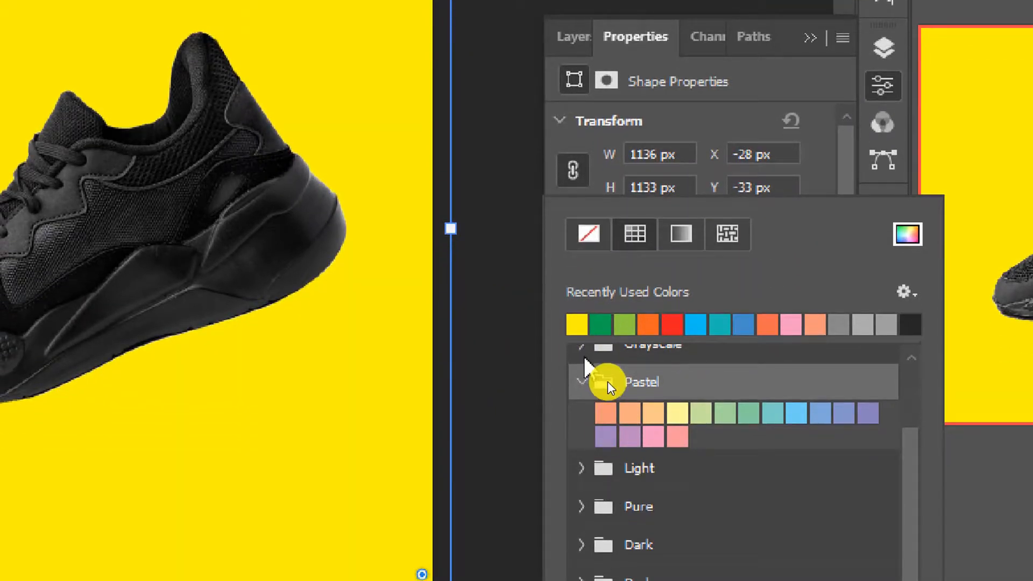
click(582, 423)
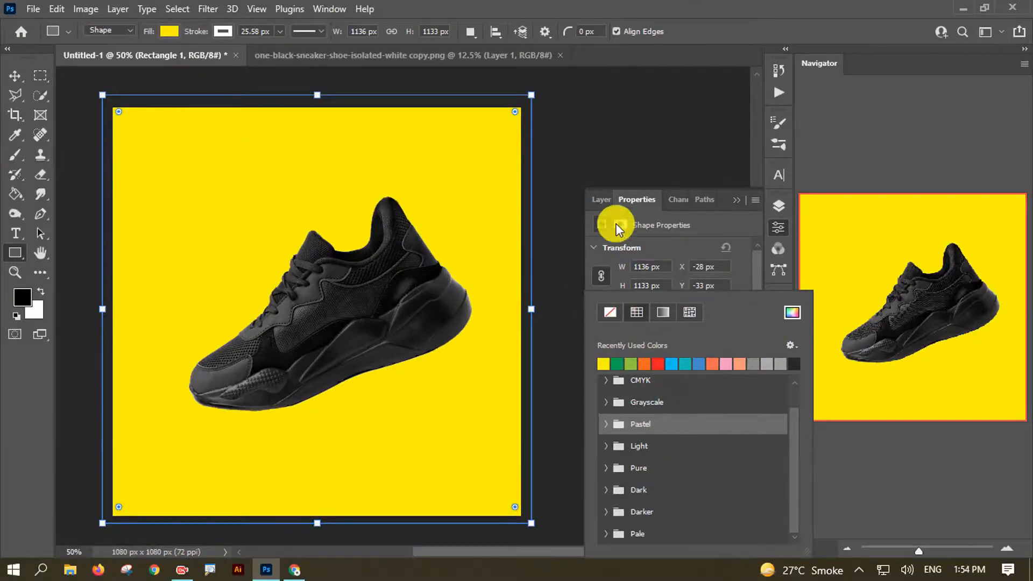
click(602, 200)
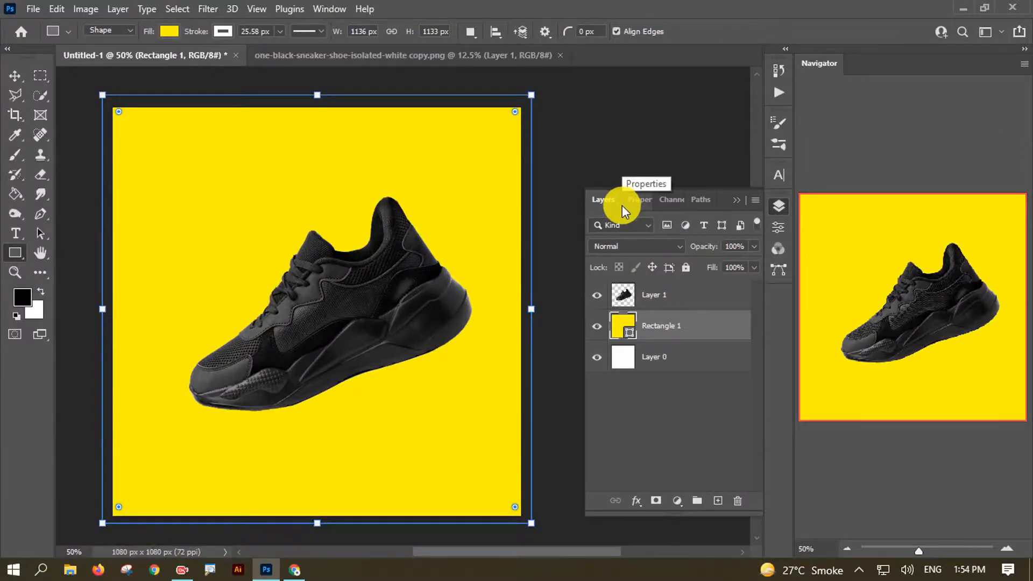
click(652, 288)
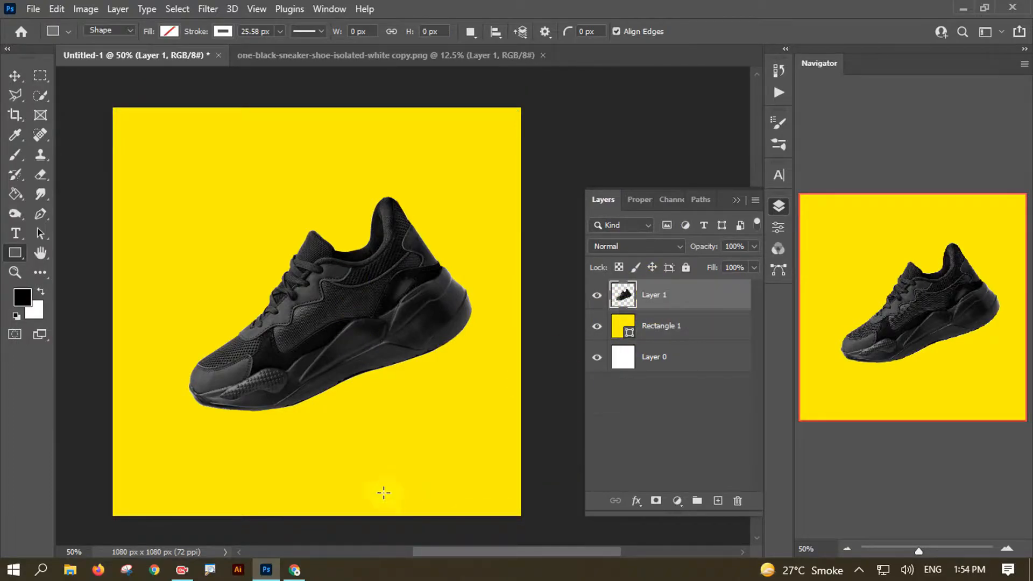
- On a new layer, paint a light-yellow glow behind the sneaker with a 0%-hardness brush
key(v)
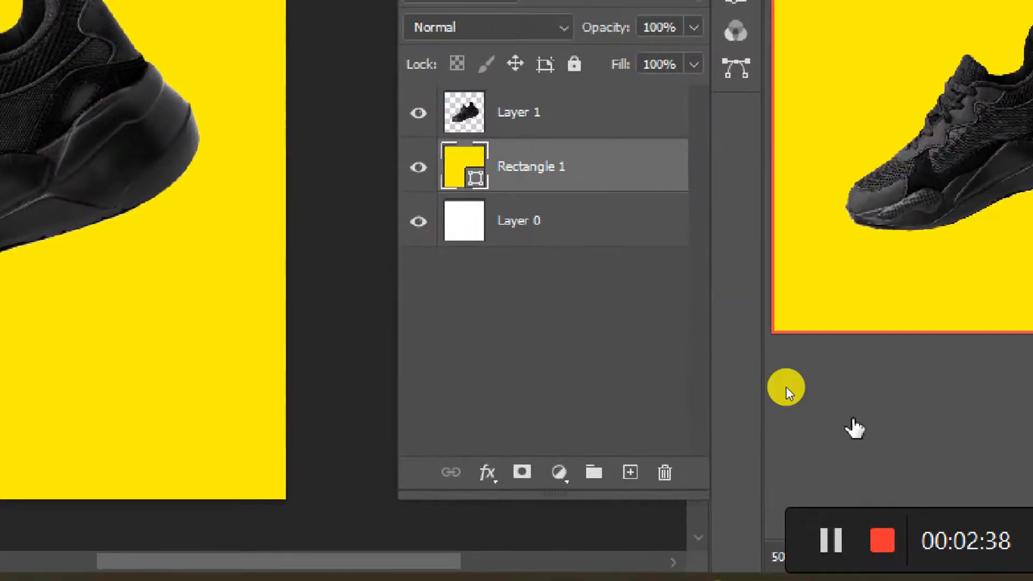
click(630, 448)
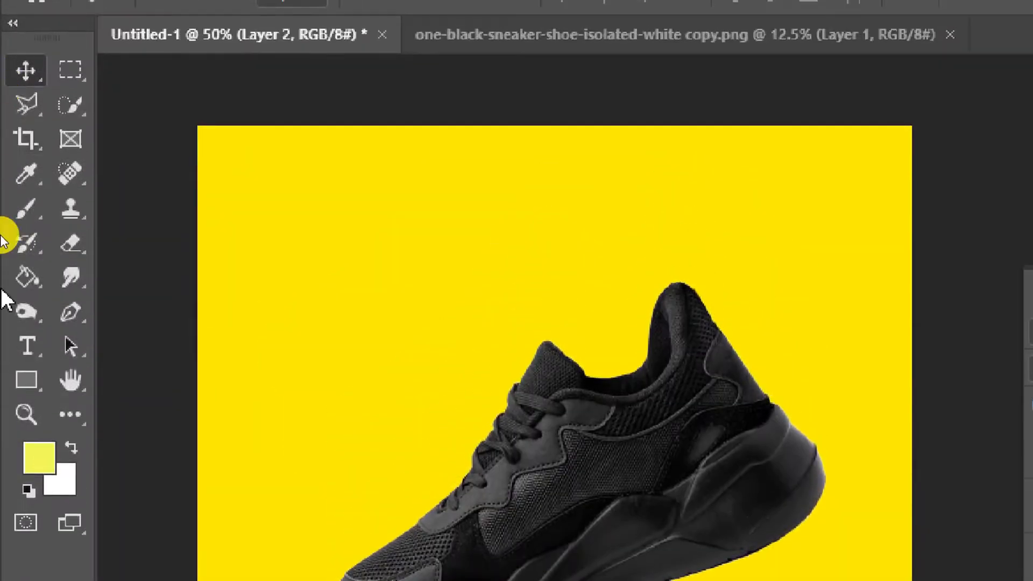
click(38, 457)
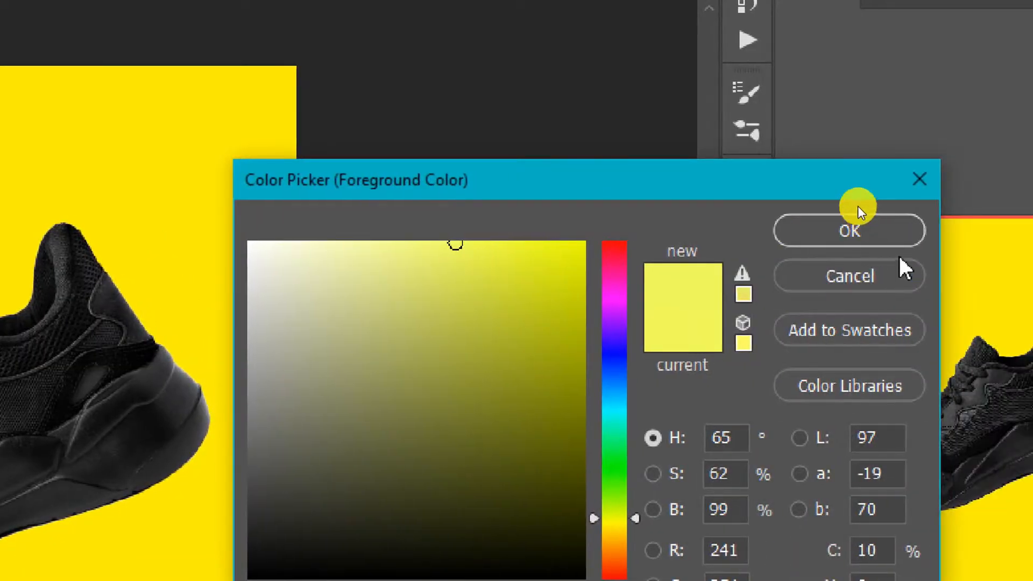
click(848, 230)
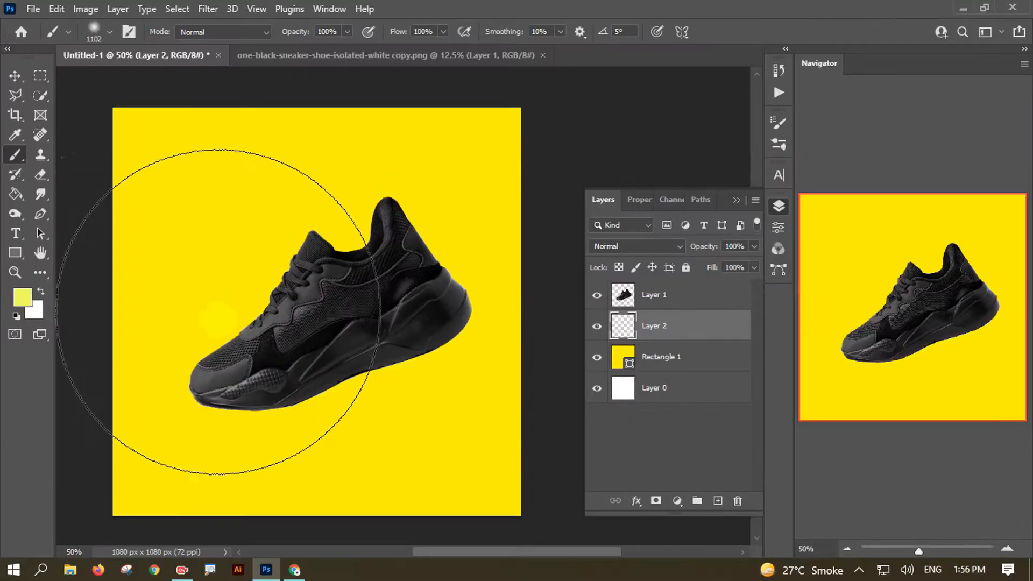
click(312, 315)
click(86, 32)
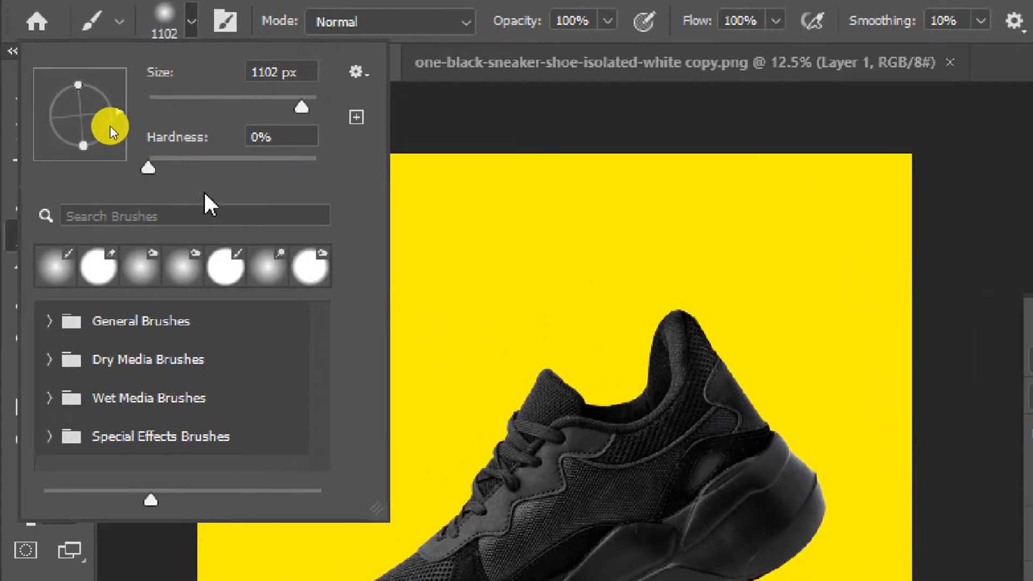
drag(153, 168, 129, 169)
key(Return)
key(ctrl+plus)
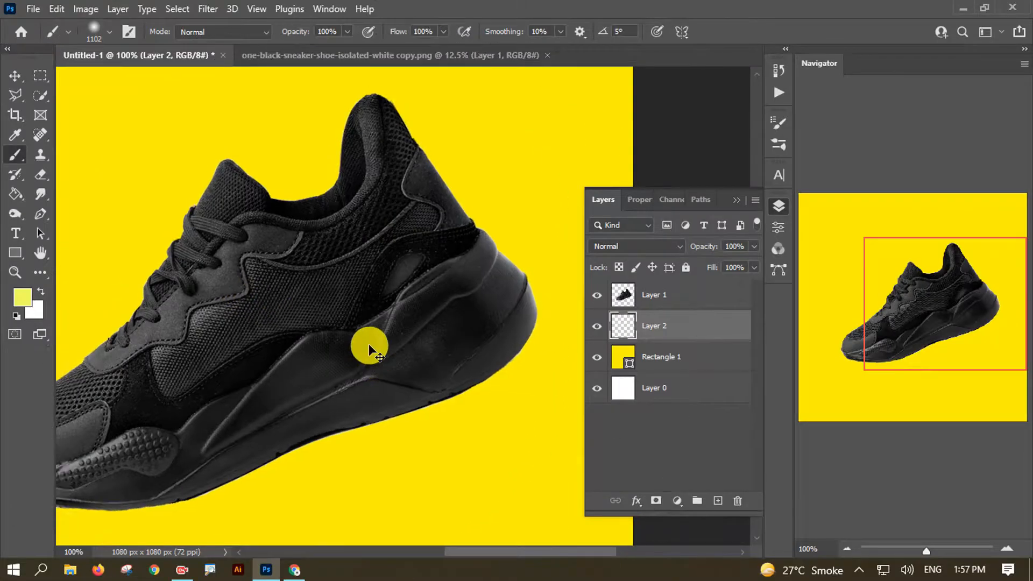
key(ctrl+minus)
key(ctrl+minus)
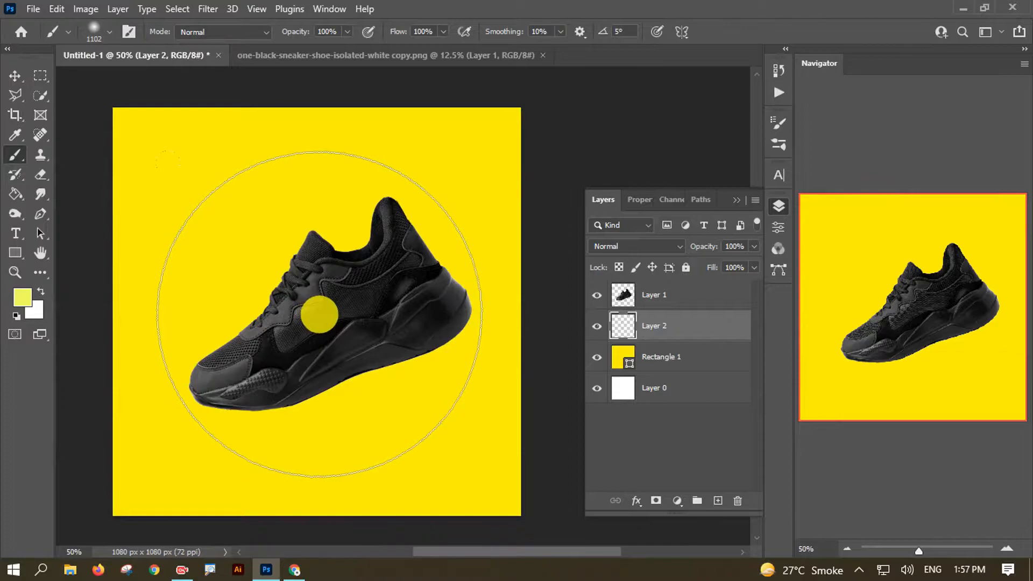
click(321, 315)
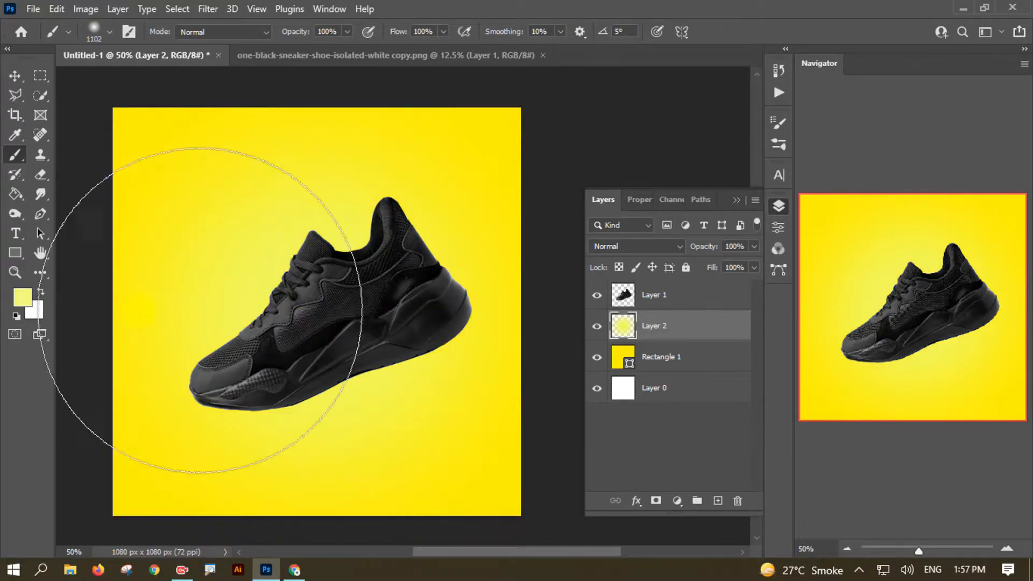
click(20, 298)
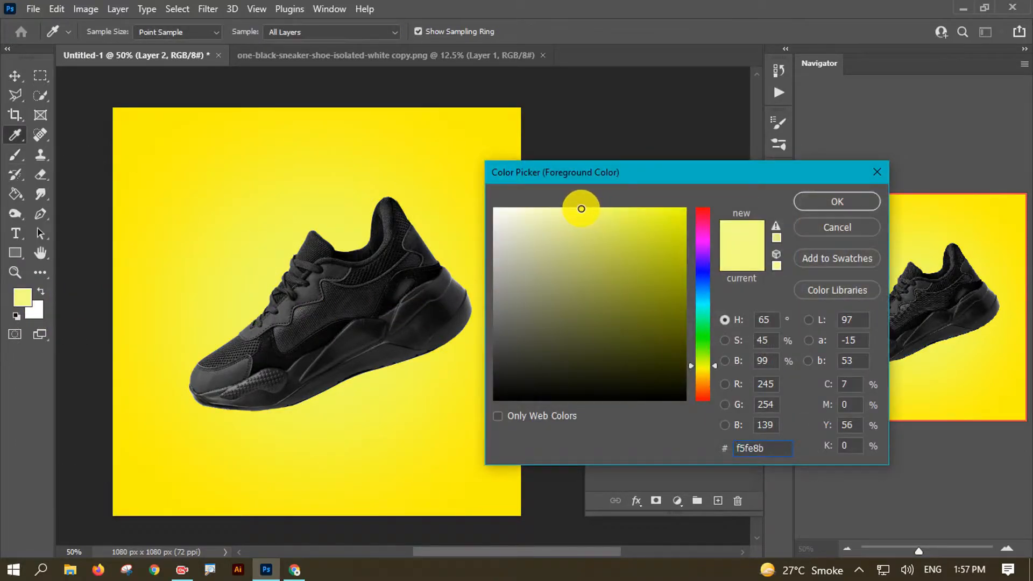
click(801, 203)
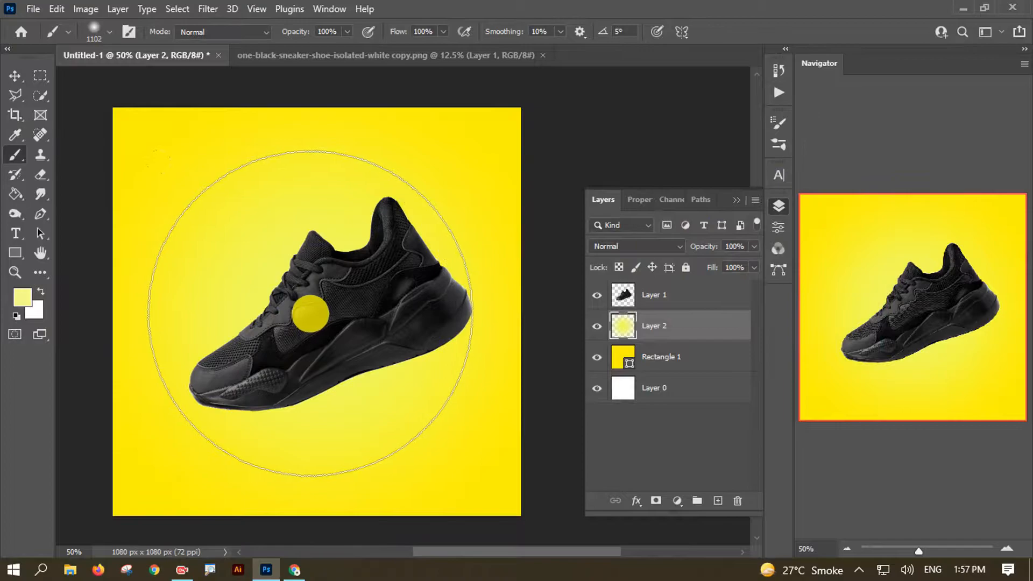
key(bracketleft)
key(bracketleft)
key(bracketleft)
key(bracketleft)
key(bracketleft)
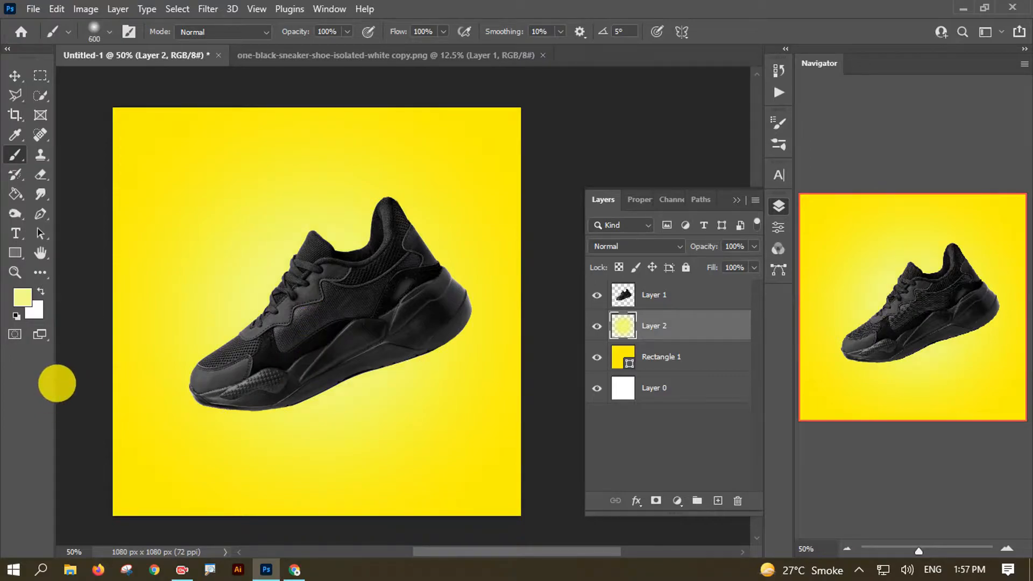
- Set the glow layer's blend mode to Lighten and duplicate it with Ctrl+J
click(15, 76)
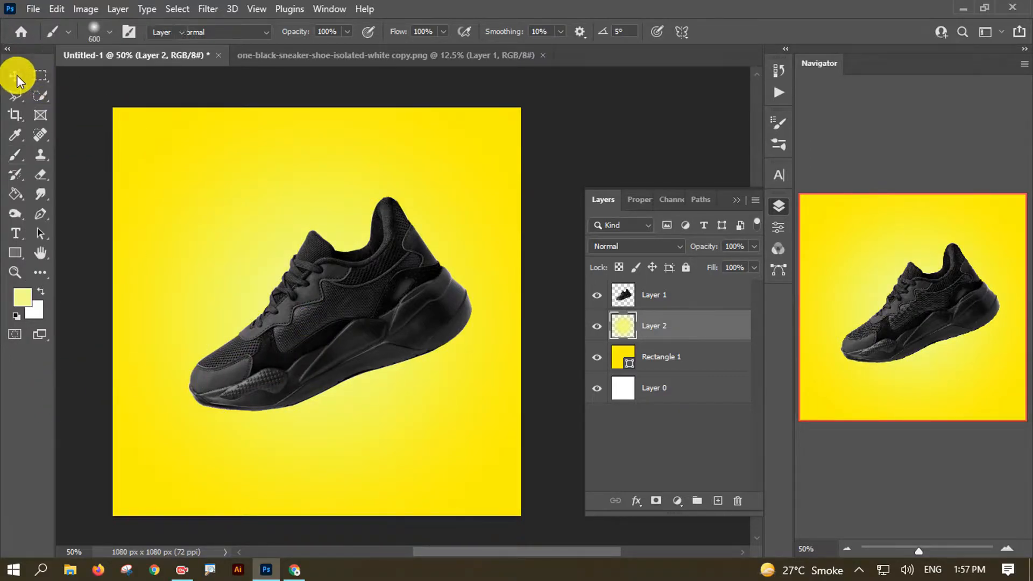
click(597, 327)
click(597, 328)
click(597, 328)
click(598, 327)
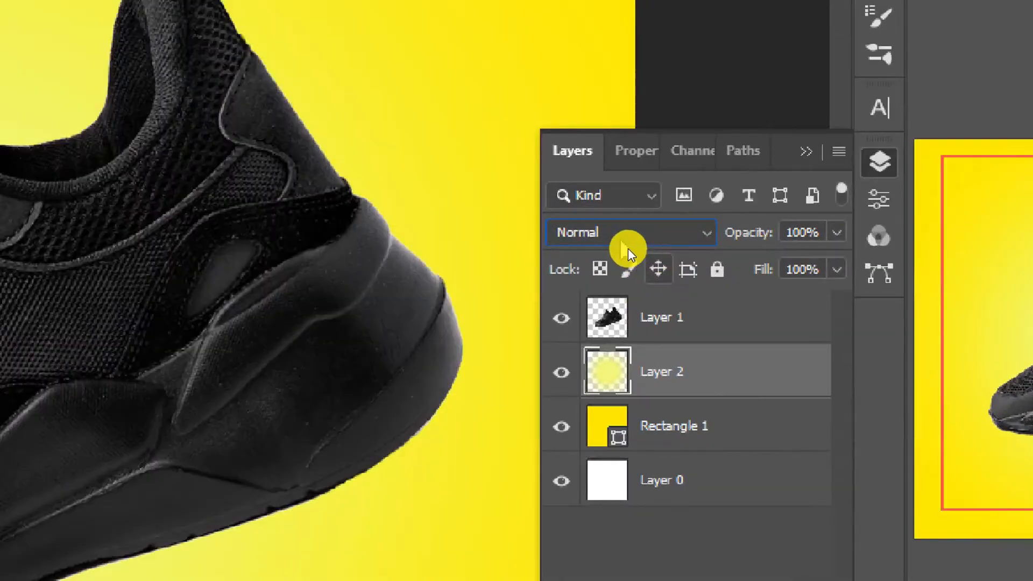
click(627, 246)
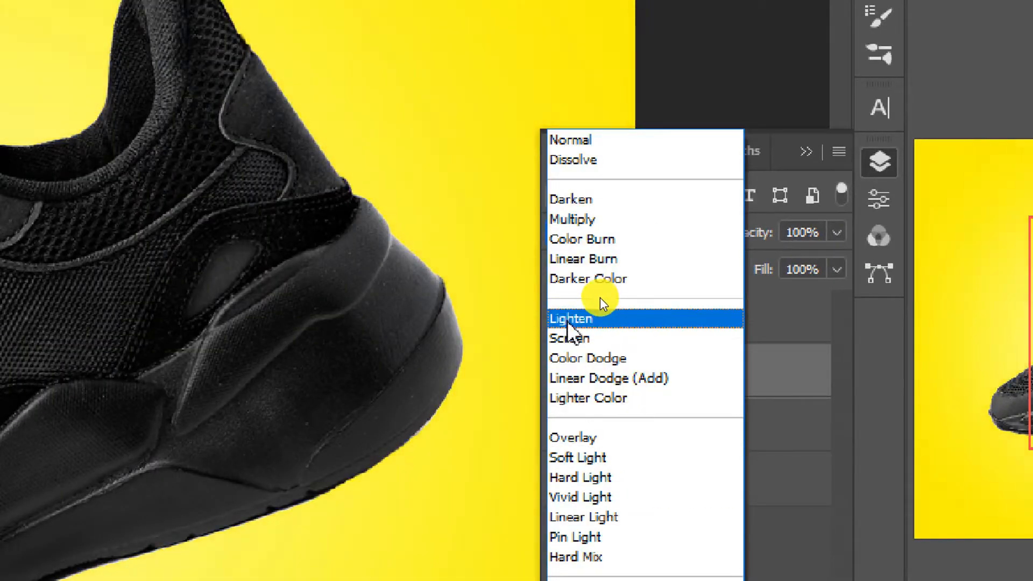
click(597, 318)
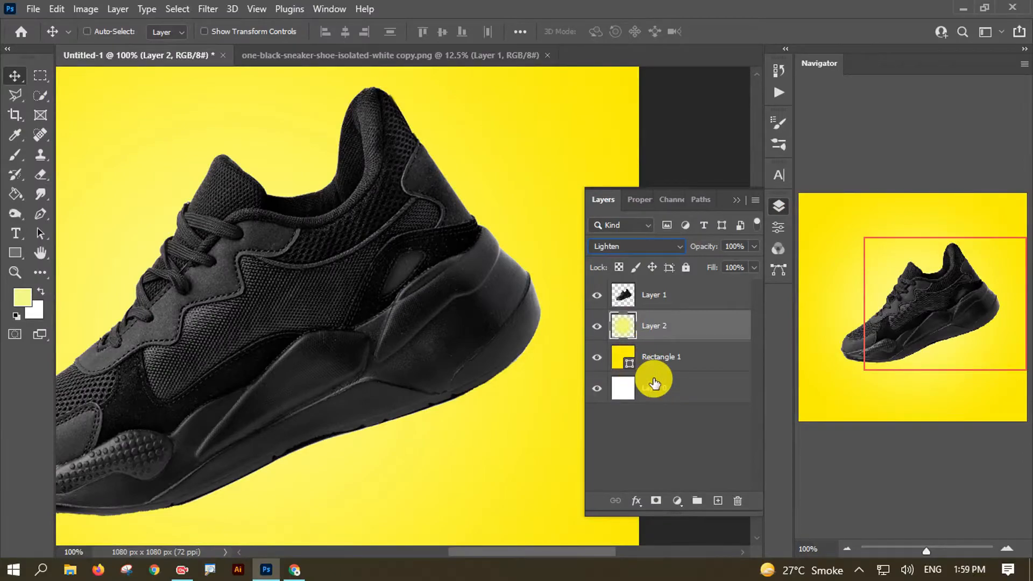
key(ctrl+minus)
key(ctrl+minus)
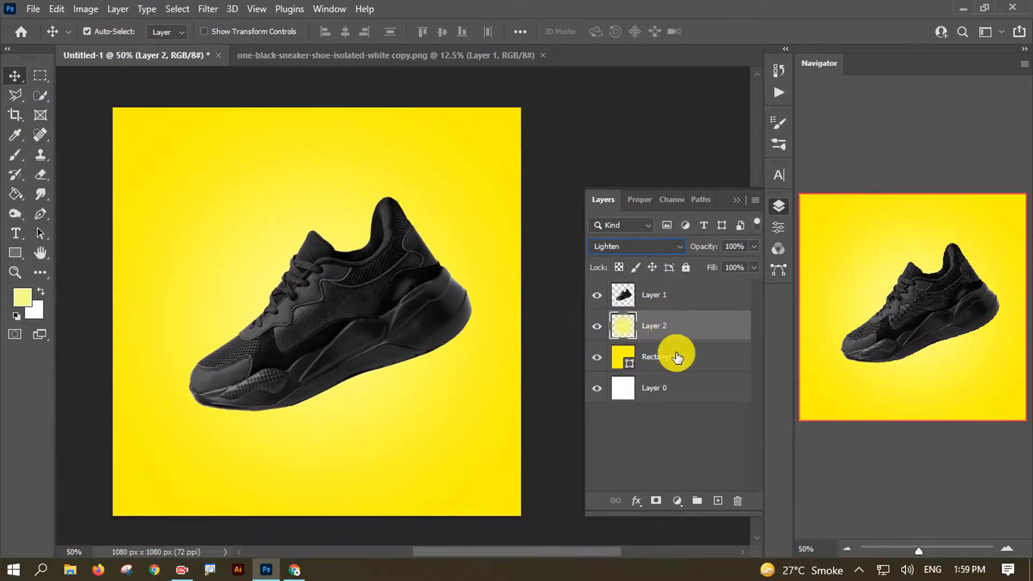
key(ctrl+j)
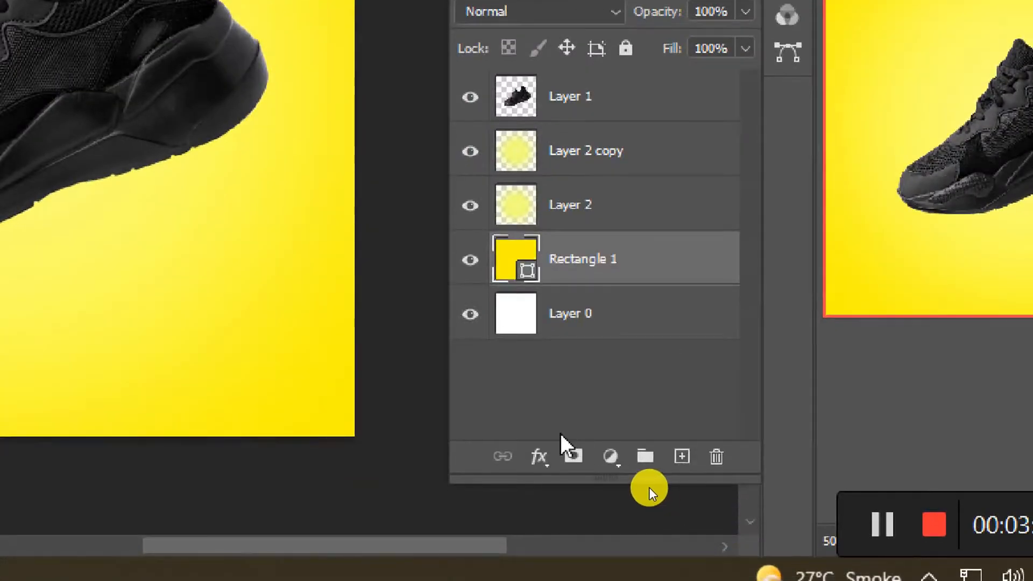
- Add a Hue/Saturation adjustment layer and experiment with Colorize tinting the background
click(677, 501)
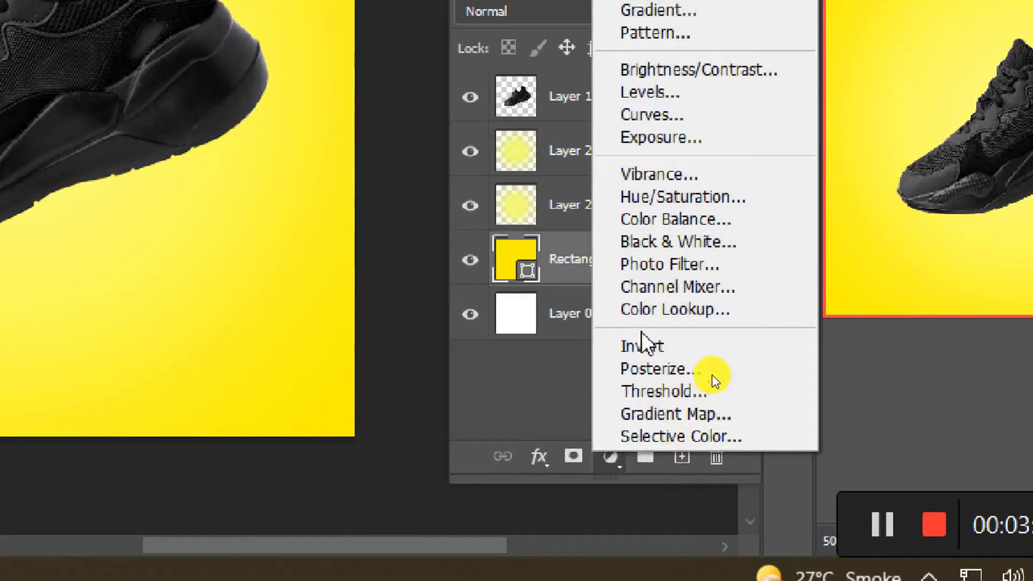
click(699, 201)
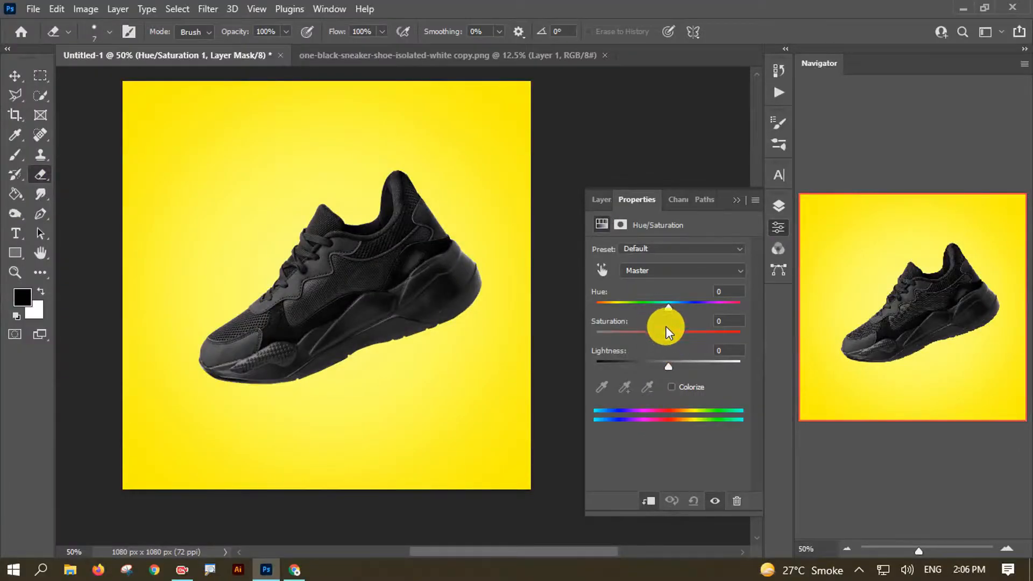
drag(678, 201, 573, 194)
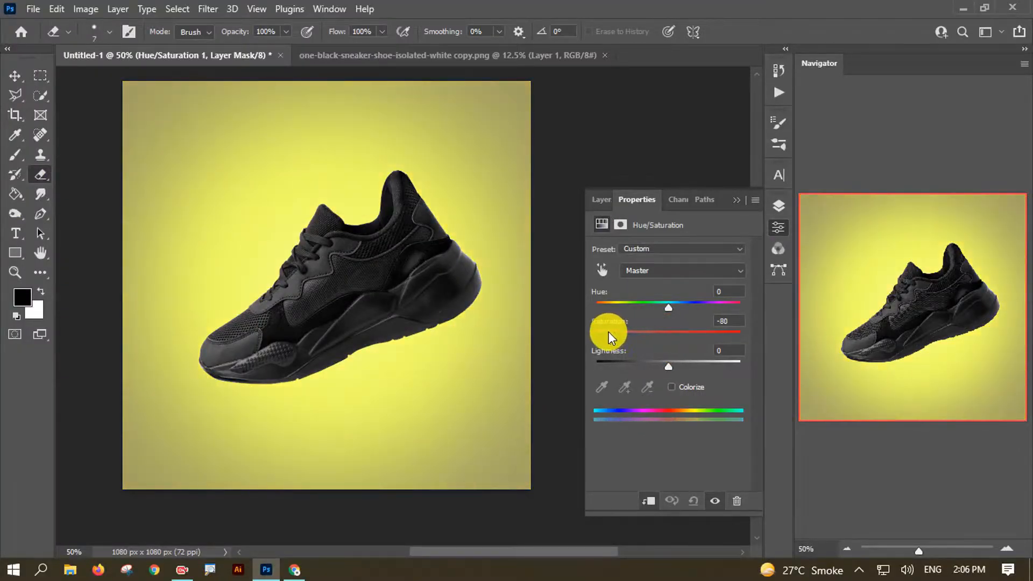
click(670, 386)
mouse_move(669, 367)
mouse_down()
mouse_move(643, 363)
mouse_move(671, 338)
mouse_move(601, 337)
mouse_move(652, 364)
mouse_up()
mouse_move(622, 307)
mouse_down()
mouse_move(630, 311)
mouse_move(601, 309)
mouse_move(611, 309)
mouse_up()
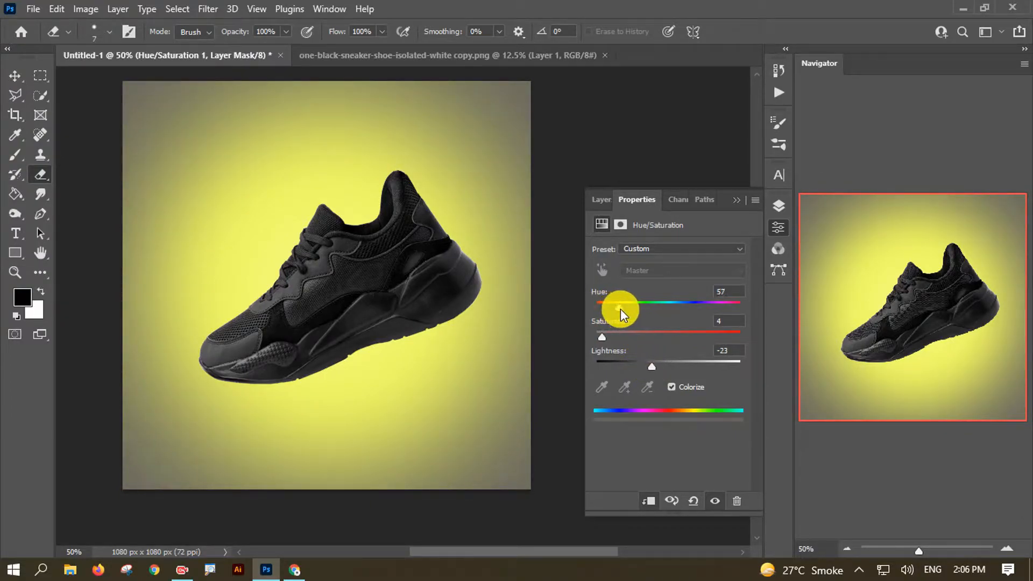
drag(603, 337, 601, 337)
mouse_move(651, 367)
mouse_down()
mouse_move(665, 368)
mouse_move(651, 364)
mouse_up()
drag(622, 307, 588, 350)
drag(655, 372, 655, 370)
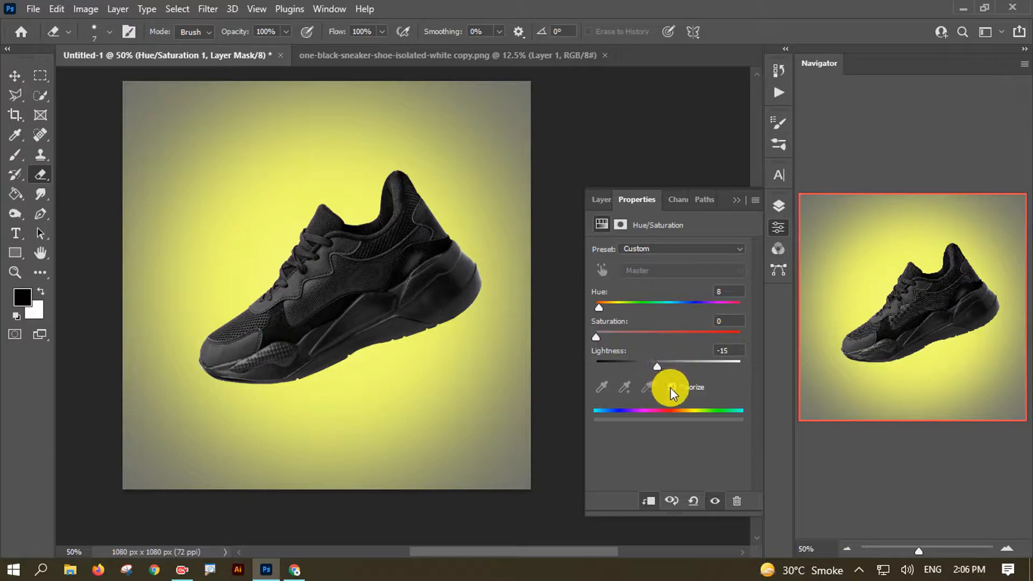
- Turn off Colorize and set Hue -14, Saturation -95, Lightness -6
click(671, 387)
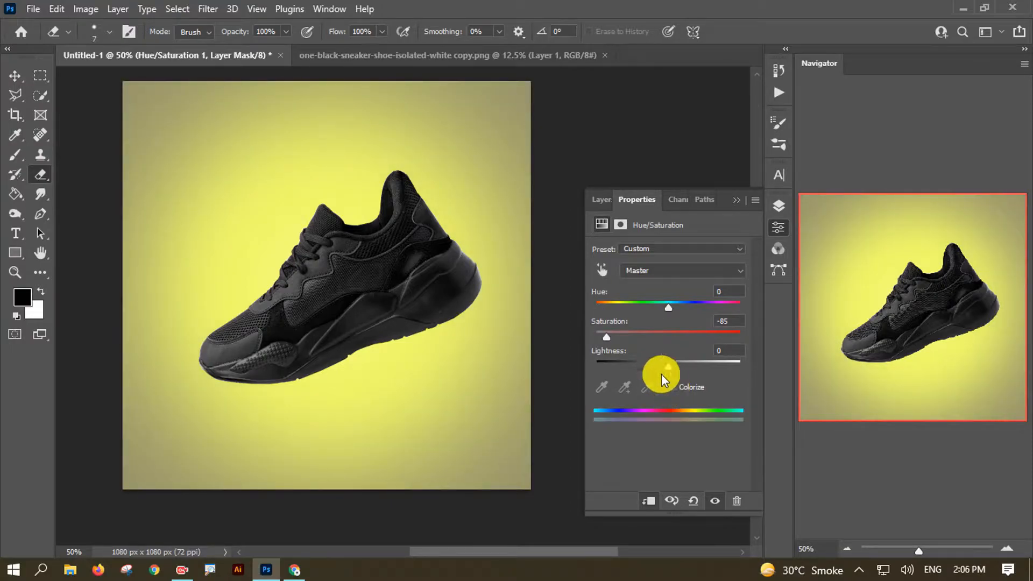
drag(611, 337, 586, 333)
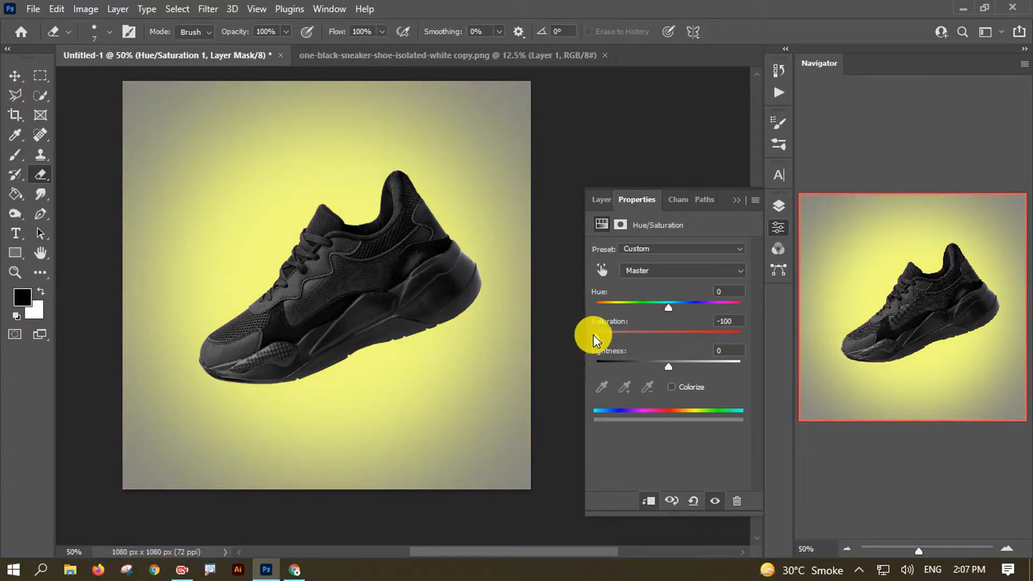
mouse_move(669, 366)
mouse_down()
mouse_move(676, 364)
mouse_move(663, 366)
mouse_up()
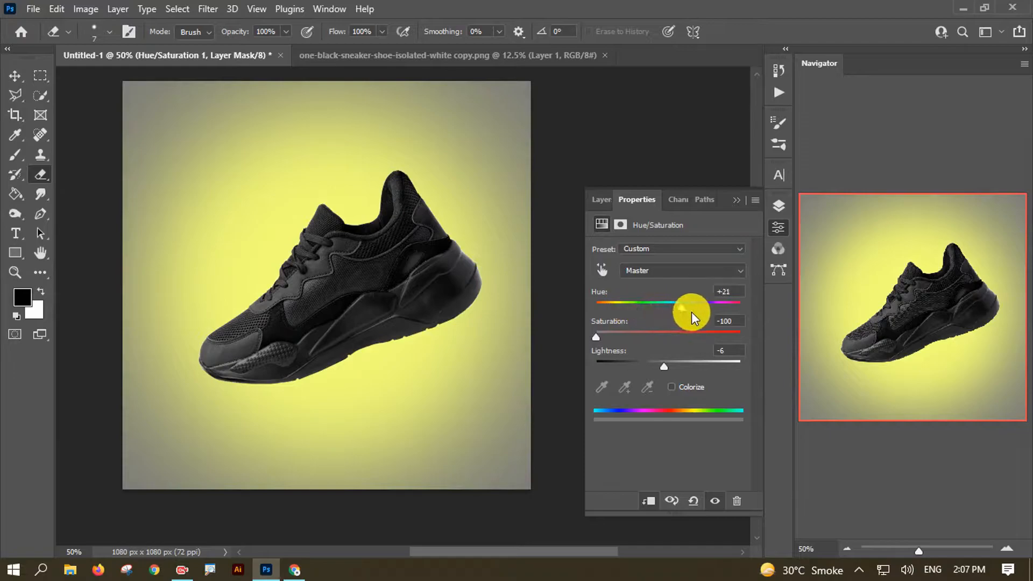
drag(595, 336, 668, 315)
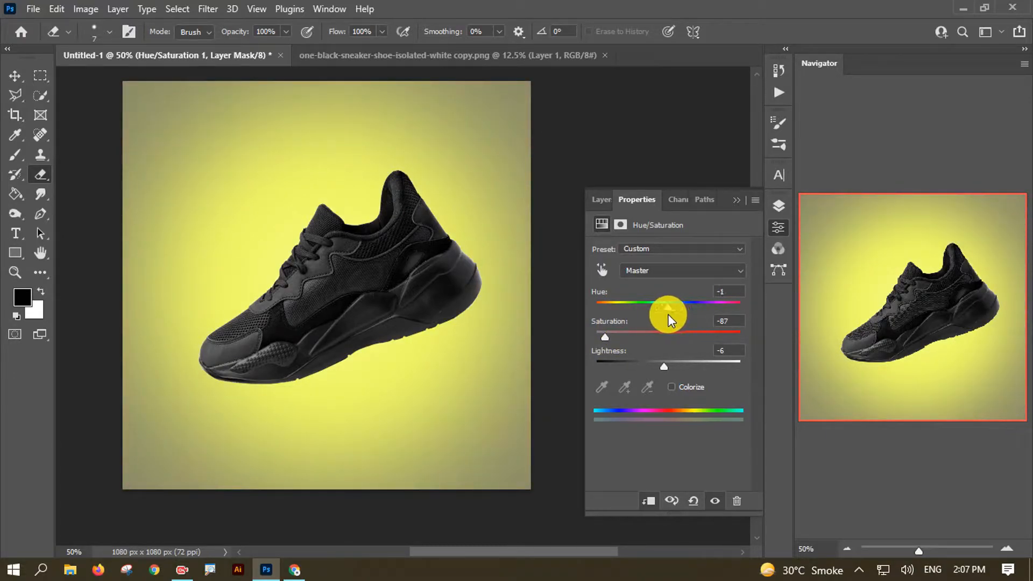
drag(654, 365, 656, 363)
- Compare with the Hue/Saturation layer hidden, then set Layer 2 copy to Divide blend mode
click(601, 199)
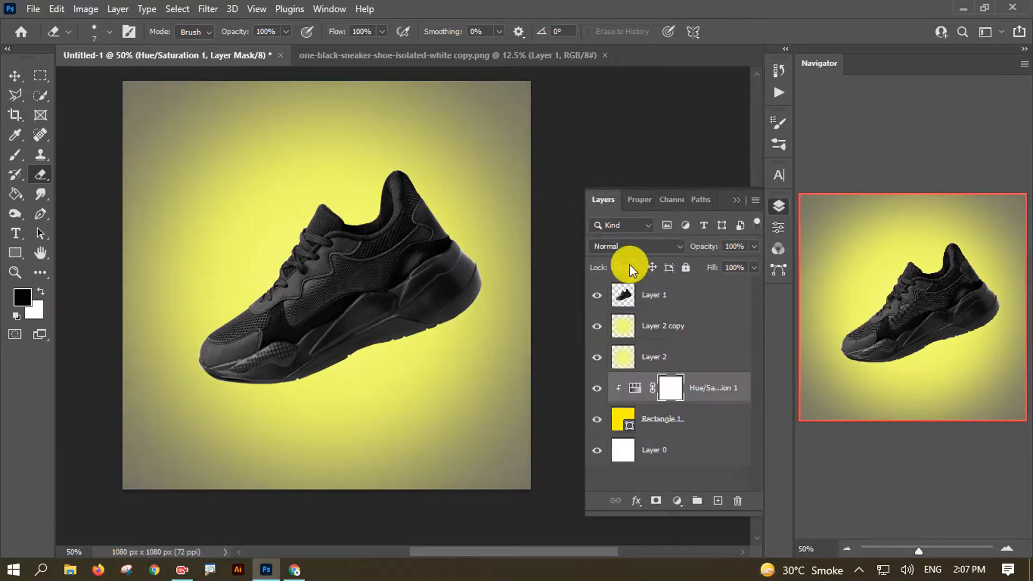
click(597, 388)
click(598, 388)
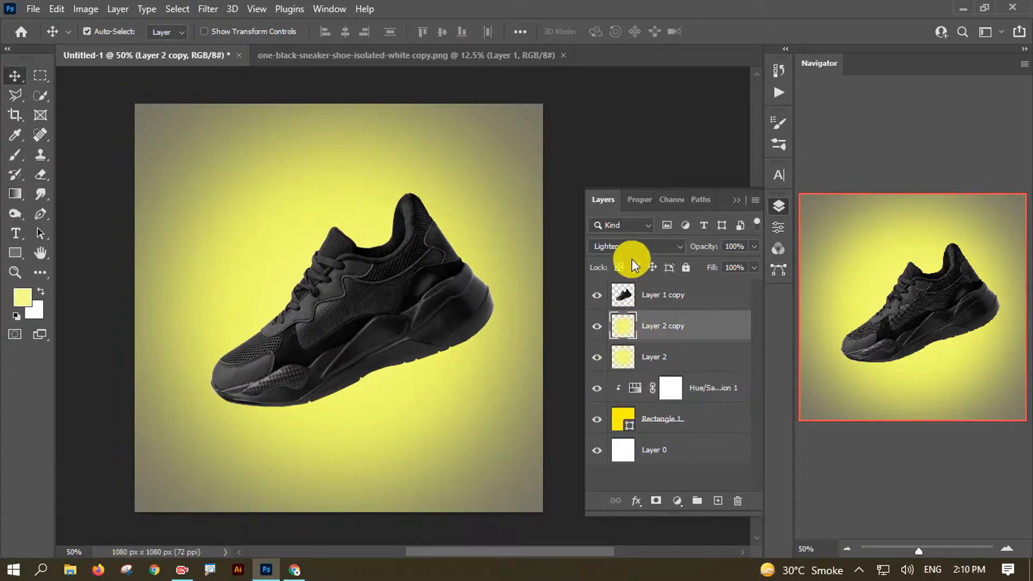
click(634, 247)
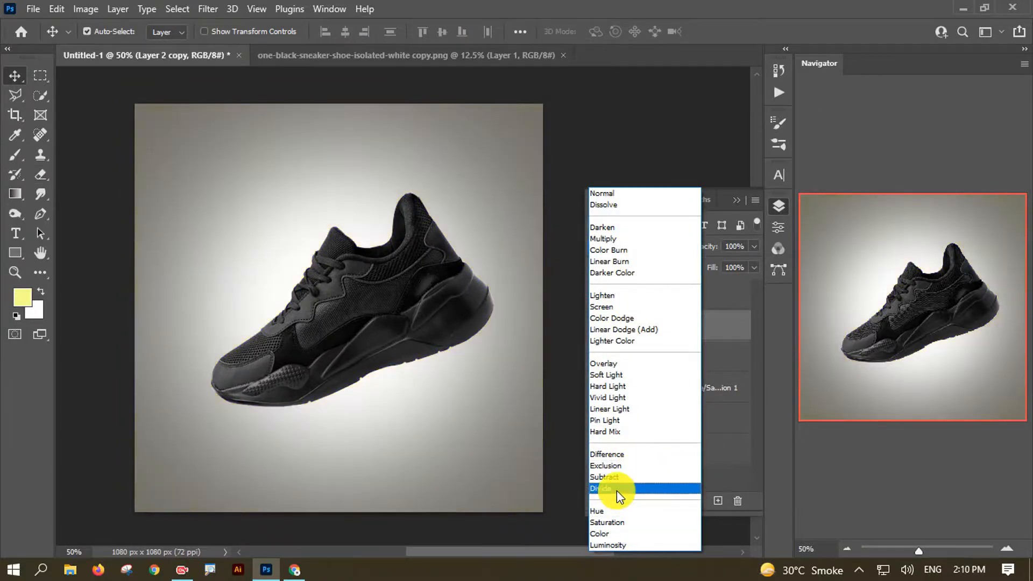
click(616, 489)
click(597, 326)
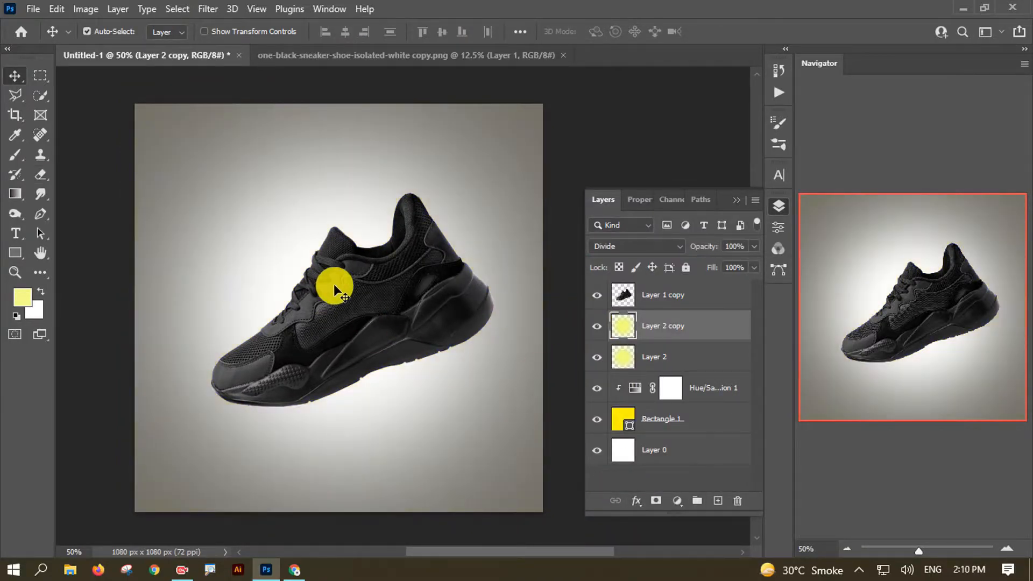
click(699, 296)
scroll(426, 377, down, 1)
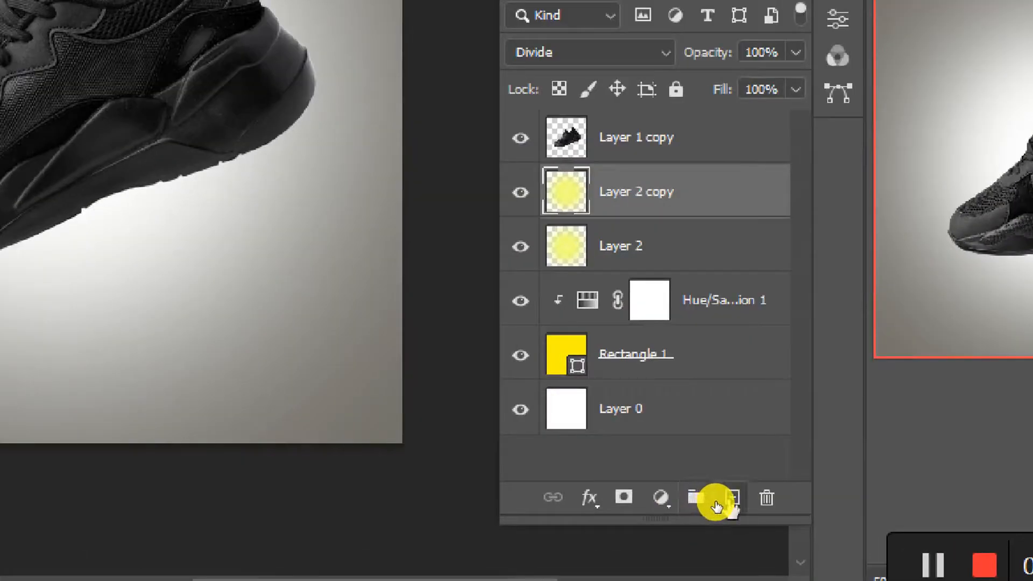
- Add a new Layer 3 and draw a closed curved pen path under the sneaker's sole
click(718, 501)
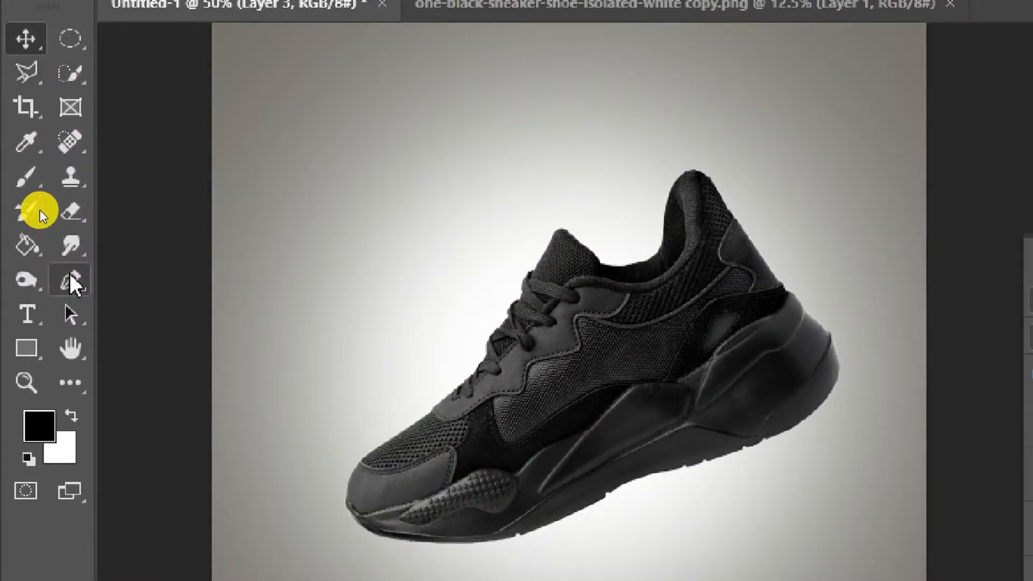
click(70, 279)
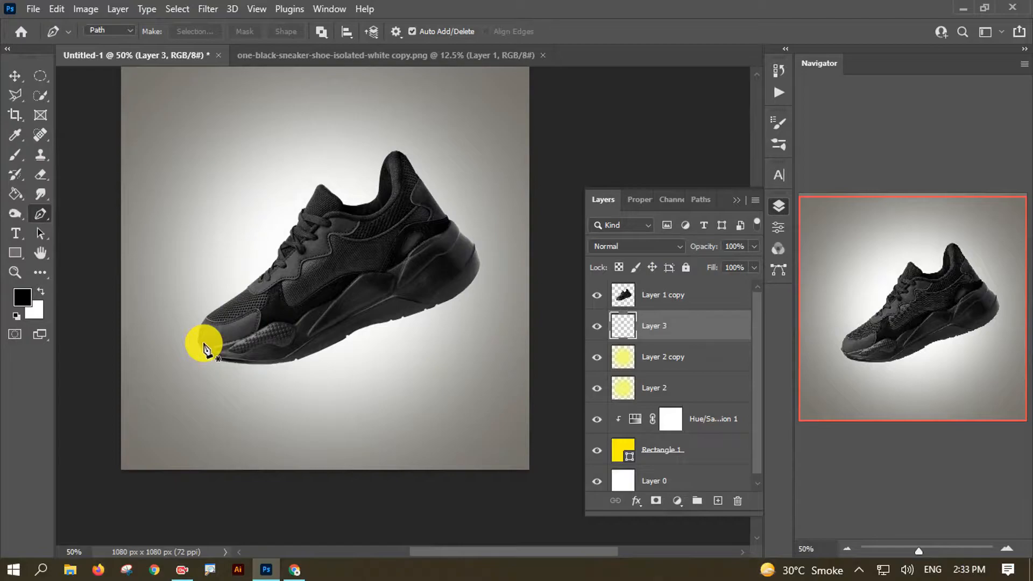
click(203, 345)
drag(476, 246, 557, 145)
alt+click(476, 247)
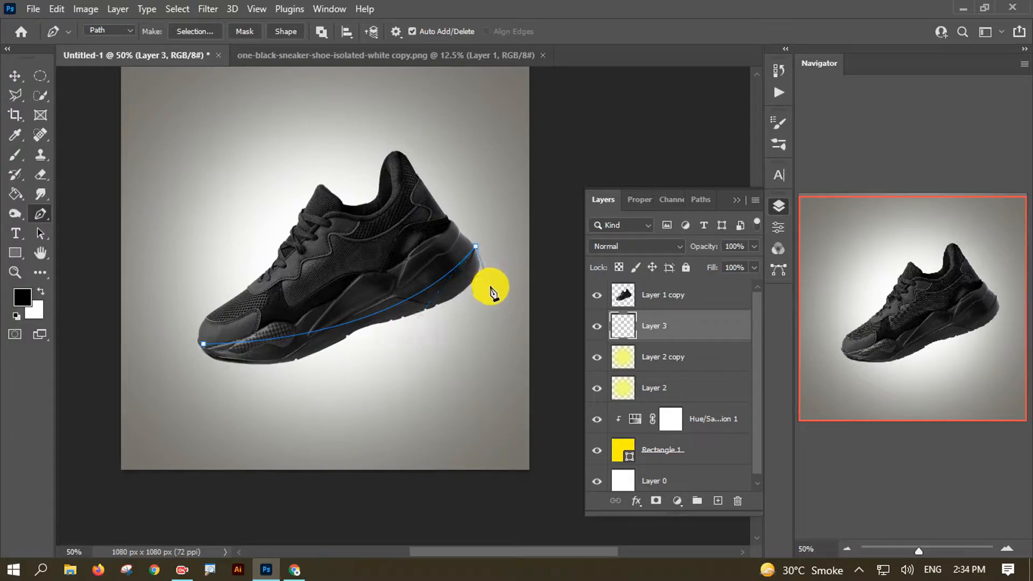
drag(204, 345, 102, 250)
- Refine the shadow path's toe point, heel points and lower curve under the sole
drag(201, 346, 197, 351)
drag(297, 439, 279, 430)
drag(479, 286, 489, 280)
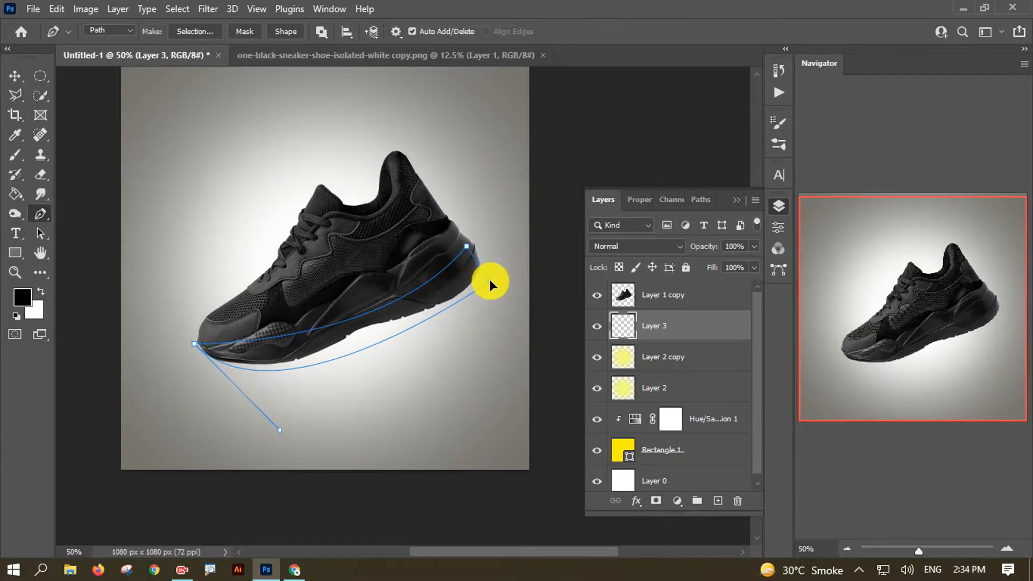
drag(467, 246, 473, 241)
drag(489, 282, 489, 282)
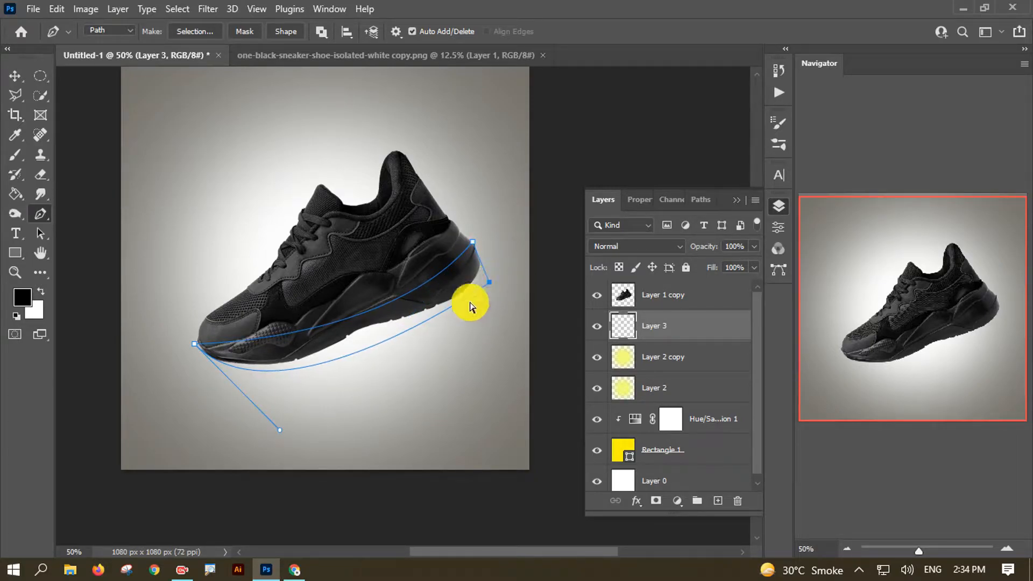
mouse_move(196, 350)
mouse_down()
mouse_move(200, 340)
mouse_move(226, 380)
mouse_move(201, 346)
mouse_up()
drag(283, 428, 269, 421)
drag(201, 351, 200, 347)
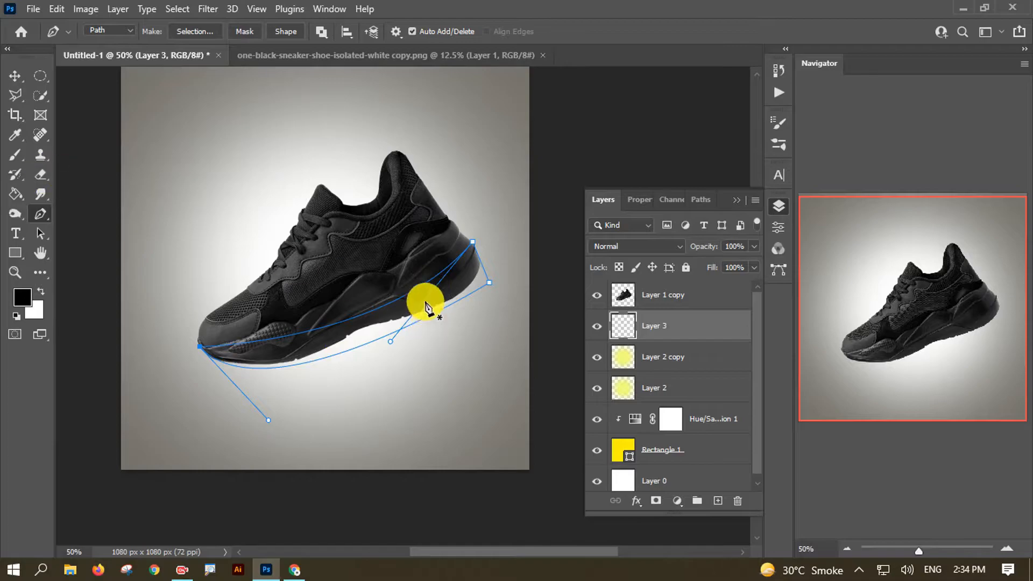
right_click(450, 293)
- Turn the path into a selection, fill it black on Layer 3, deselect, and start transforming it
click(471, 289)
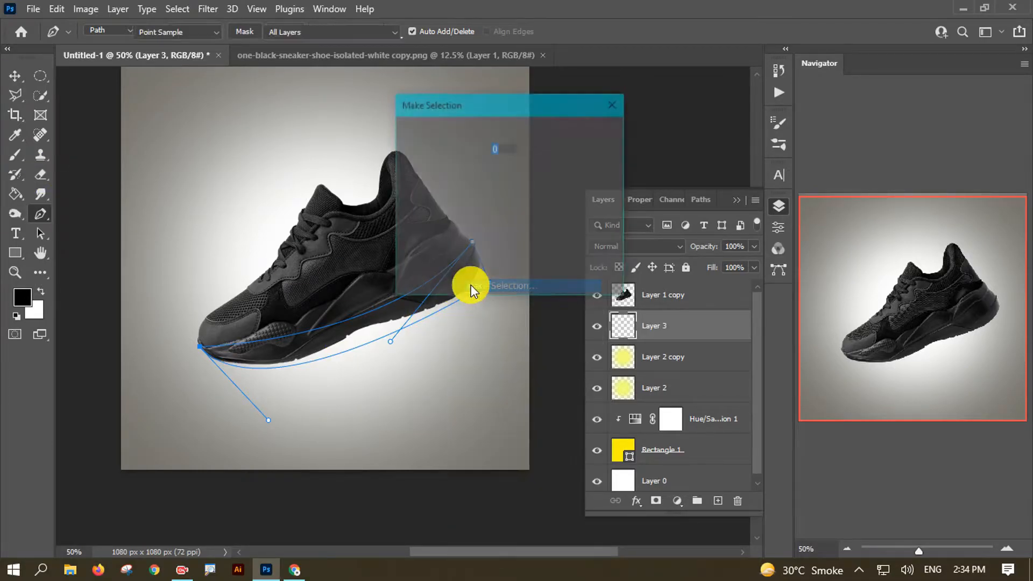
click(585, 140)
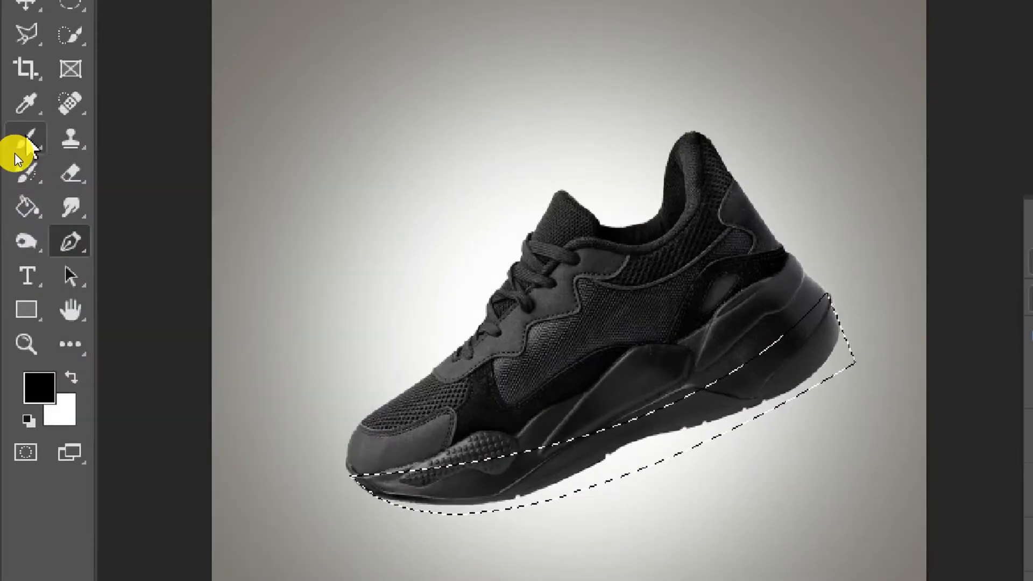
right_click(9, 156)
click(16, 196)
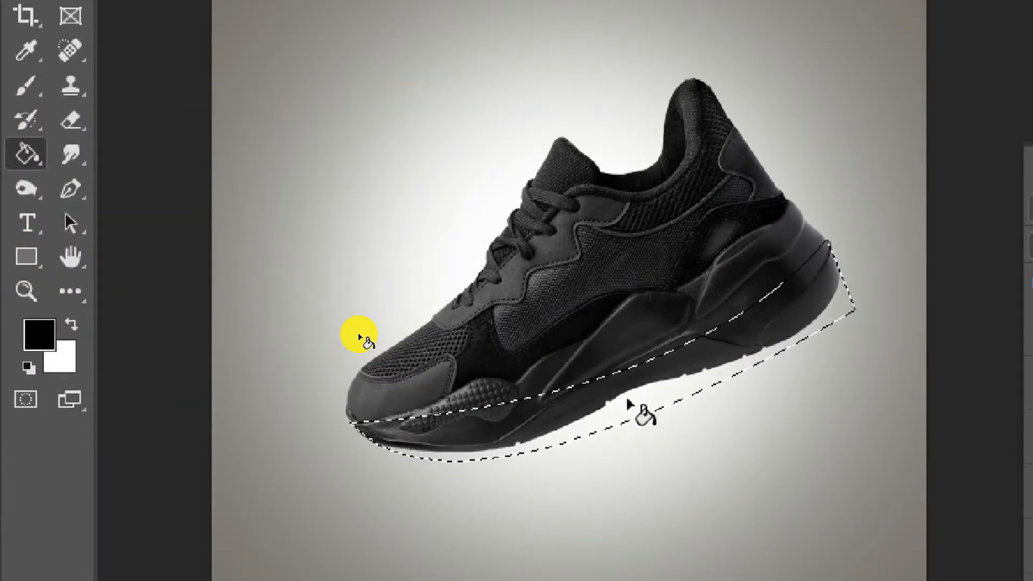
click(630, 405)
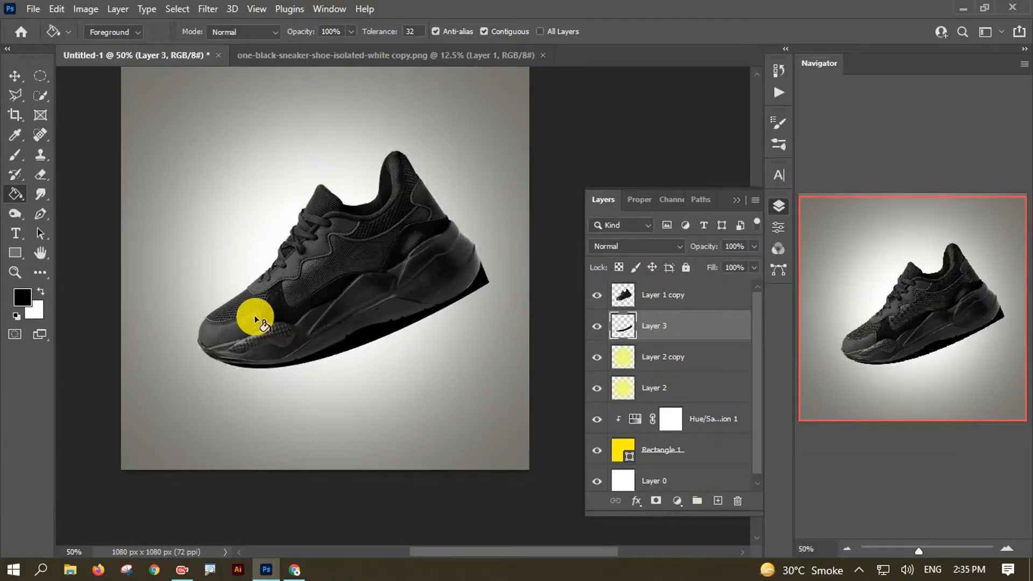
key(ctrl+d)
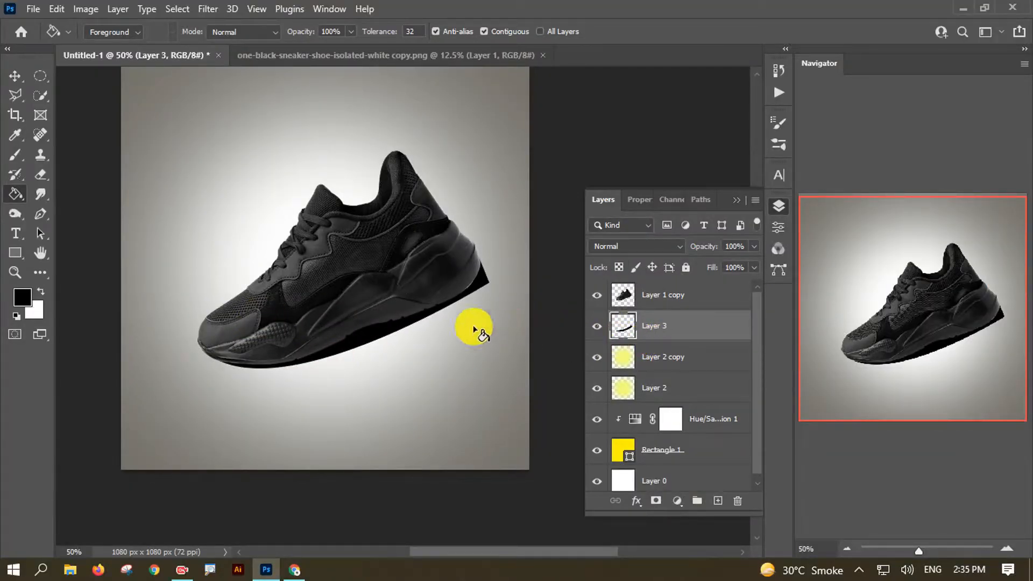
click(15, 75)
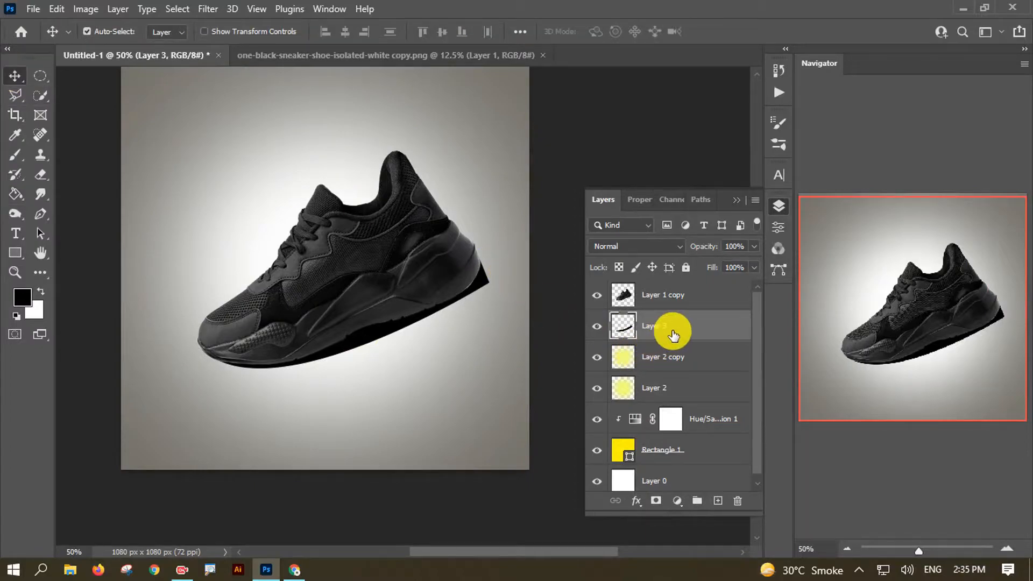
key(ctrl+t)
- Warp the black shadow so its heel end stretches down and outward, then commit the warp
click(677, 32)
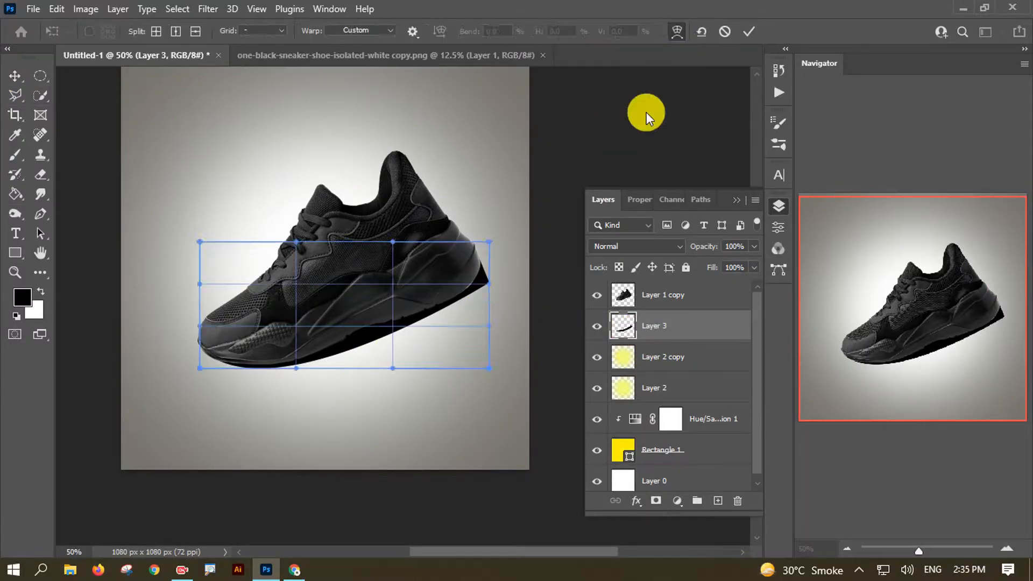
drag(489, 287, 494, 295)
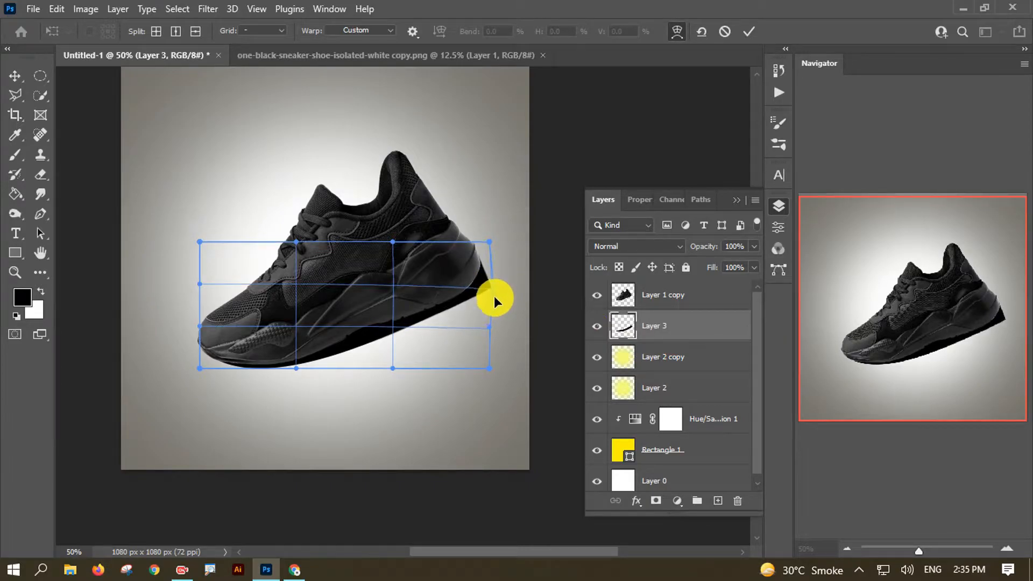
drag(400, 331, 398, 327)
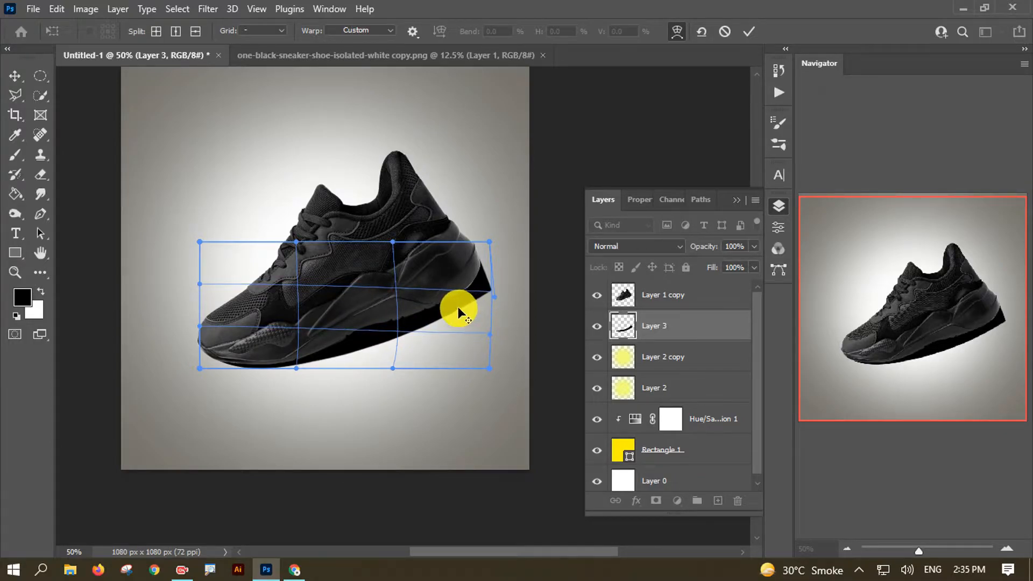
drag(454, 290, 455, 296)
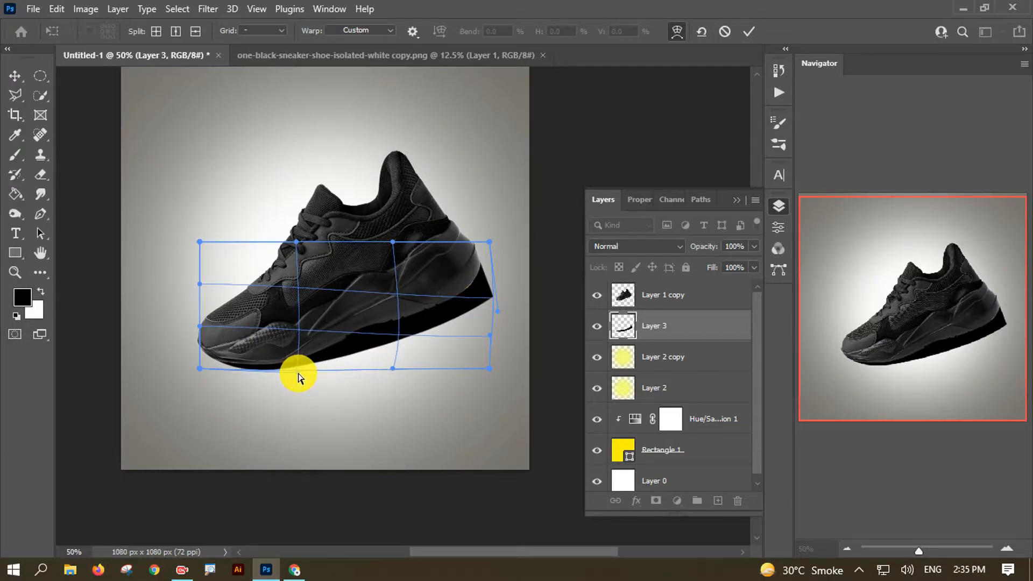
click(749, 31)
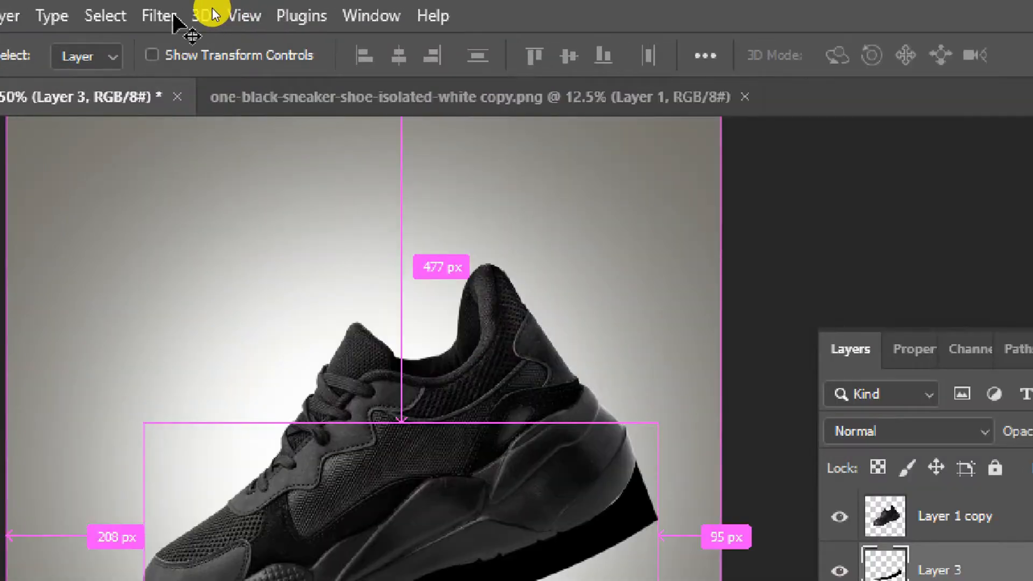
- Apply a 62-pixel Box Blur to the shadow and move it under the shoe
click(207, 9)
mouse_move(396, 355)
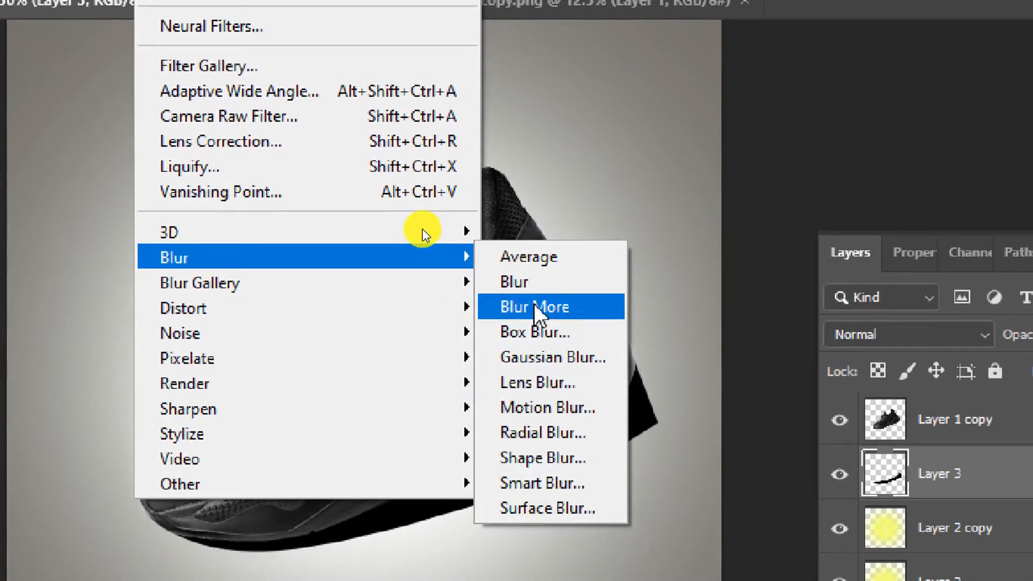
click(538, 332)
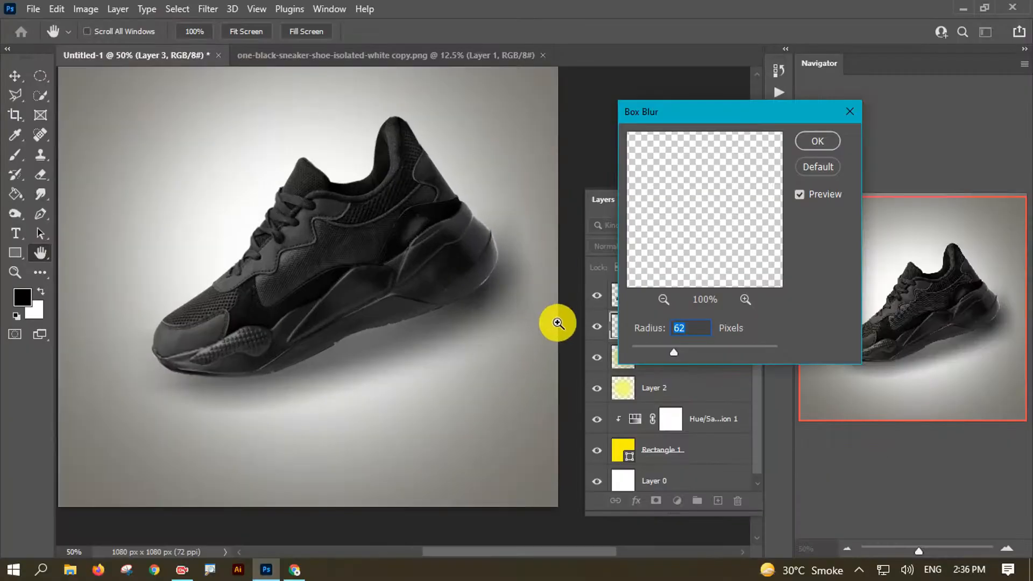
key(ctrl)
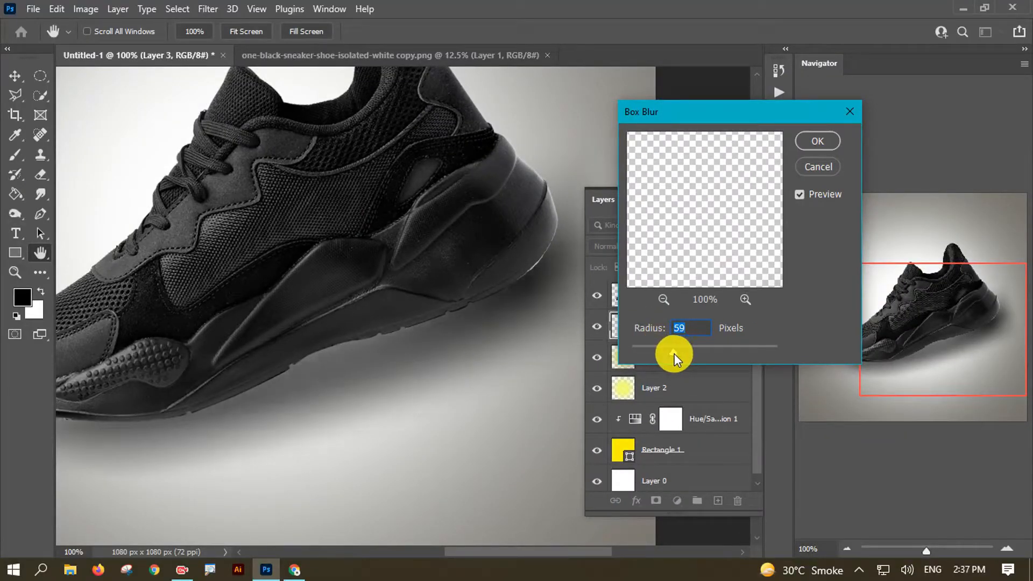
drag(674, 354, 678, 353)
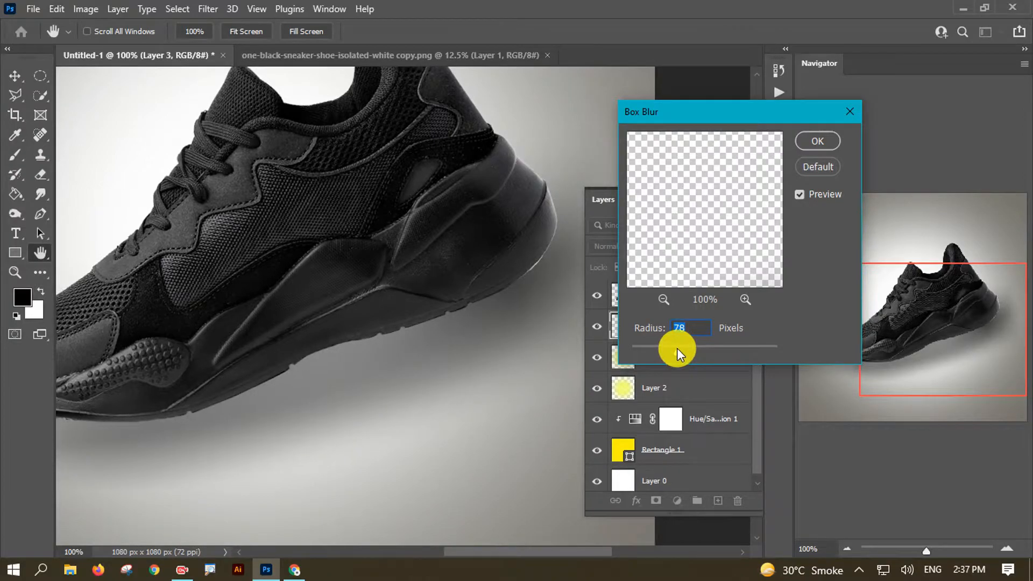
key(ctrl+minus)
key(ctrl+minus)
key(ctrl+minus)
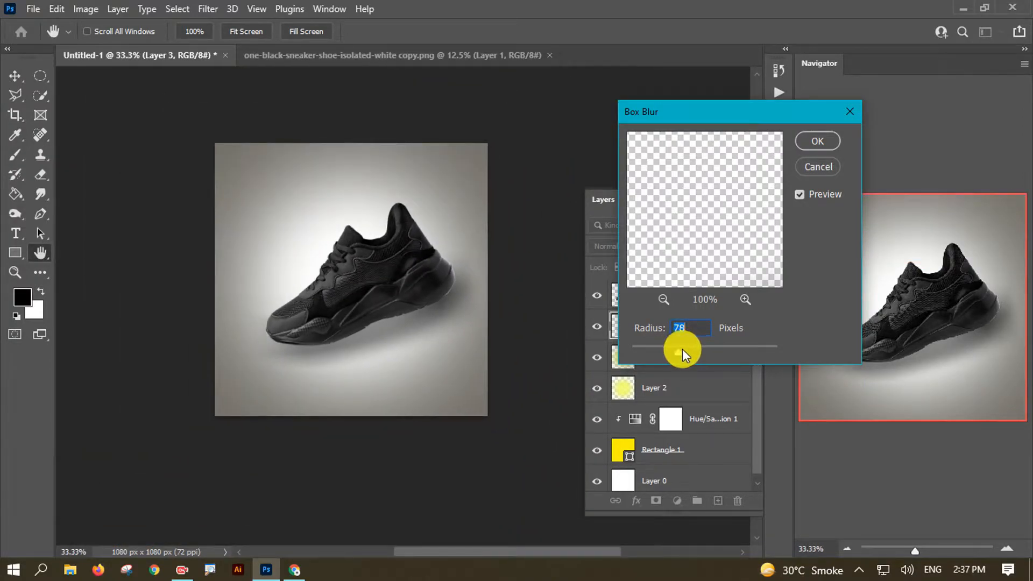
drag(680, 351, 675, 350)
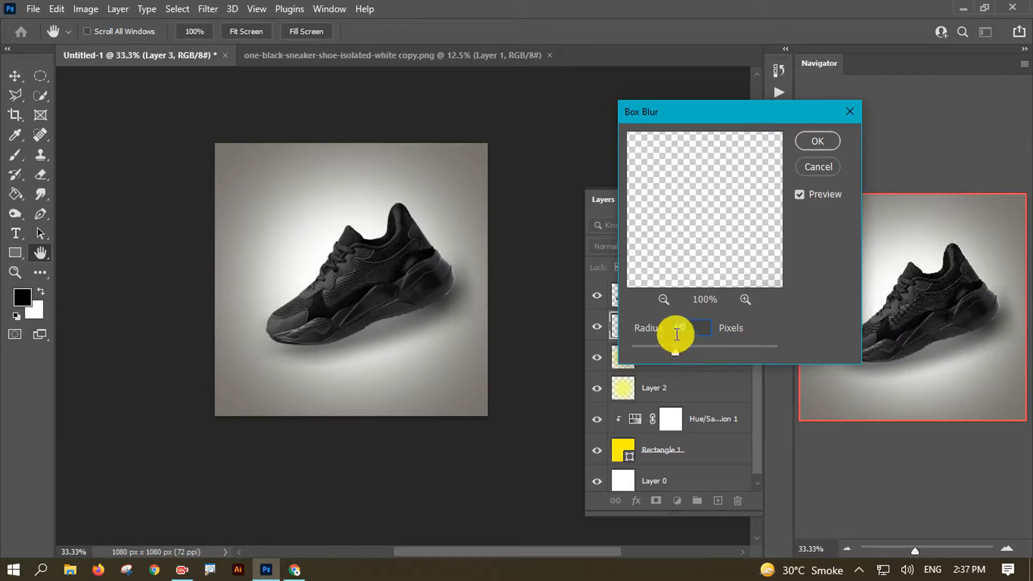
click(816, 142)
drag(357, 339, 374, 332)
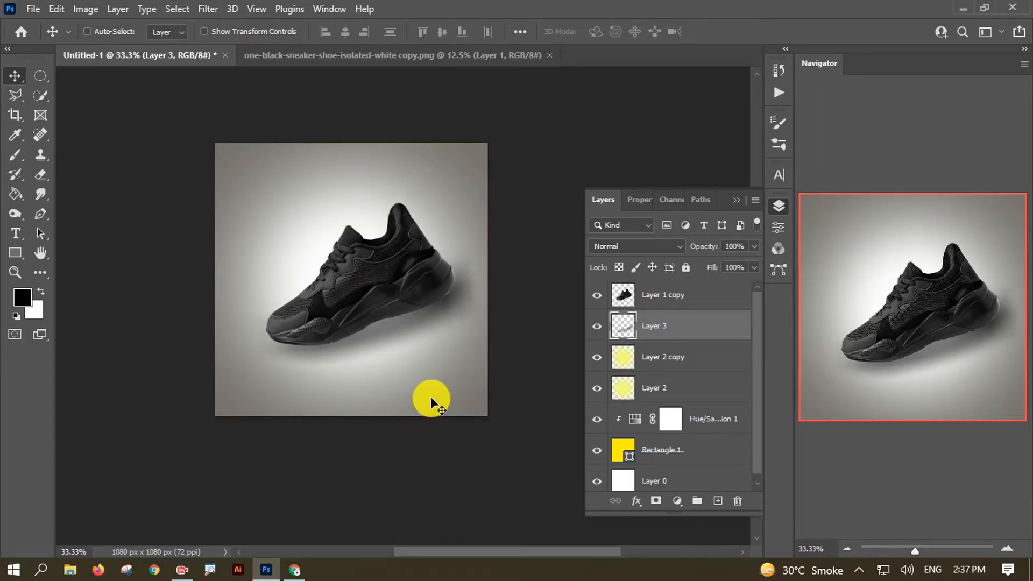
- Rotate the blurred shadow a few degrees and nudge it under the shoe
key(ctrl+t)
drag(495, 247, 496, 245)
drag(450, 314, 502, 279)
key(Right)
key(Right)
key(Right)
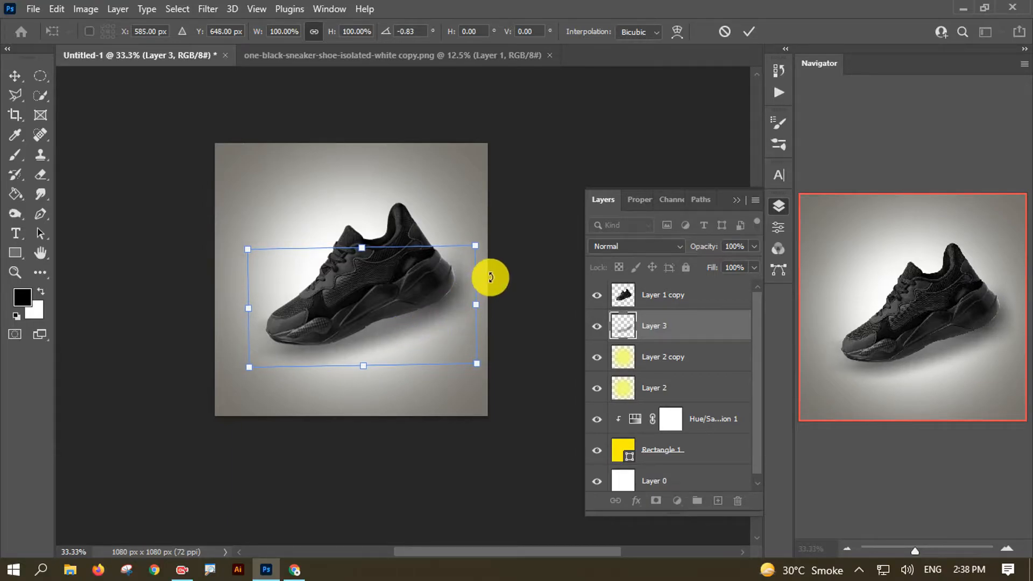
click(749, 31)
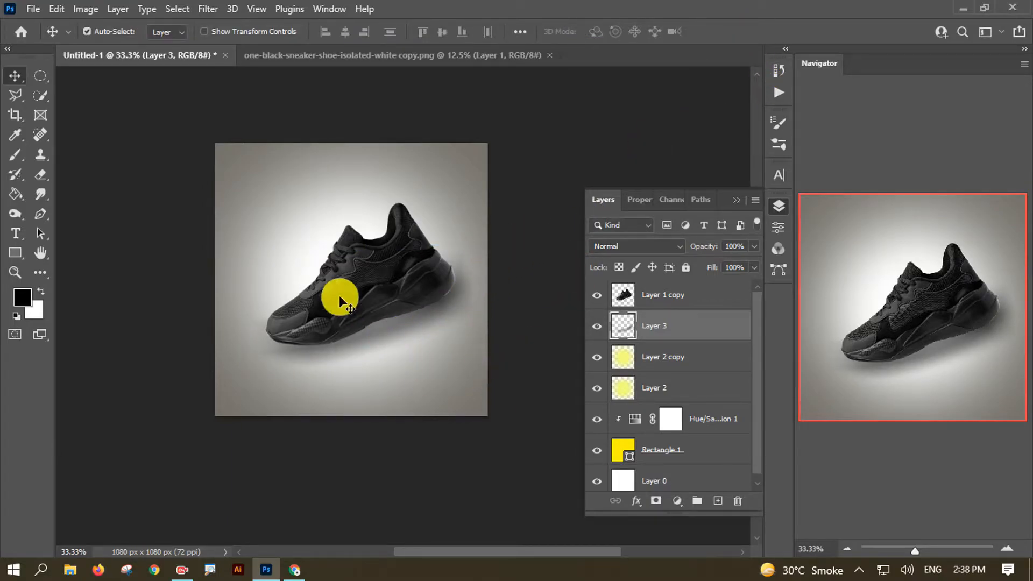
- Try warping the shadow's edges downward, then undo the warp edits
key(ctrl+plus)
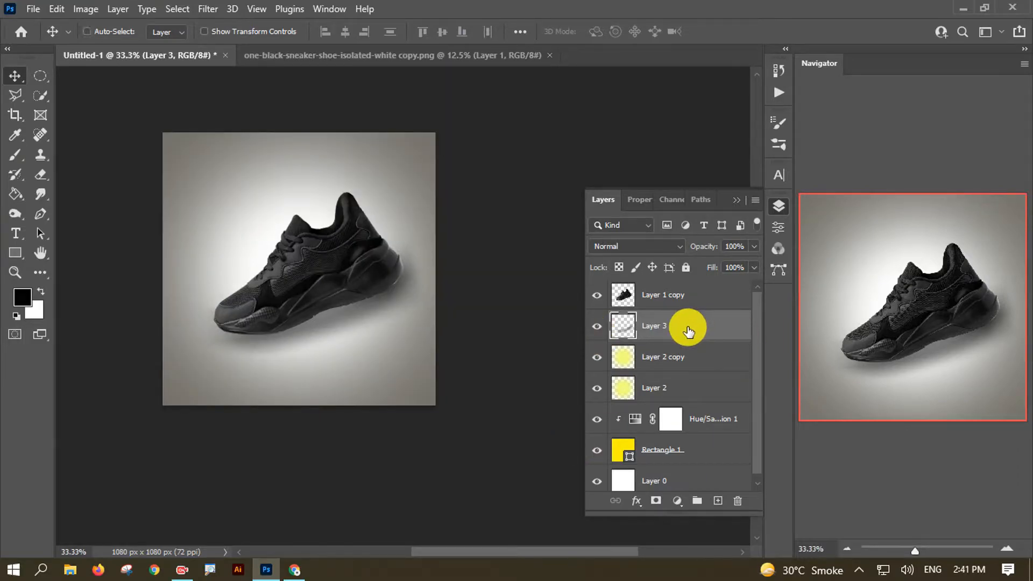
key(ctrl+t)
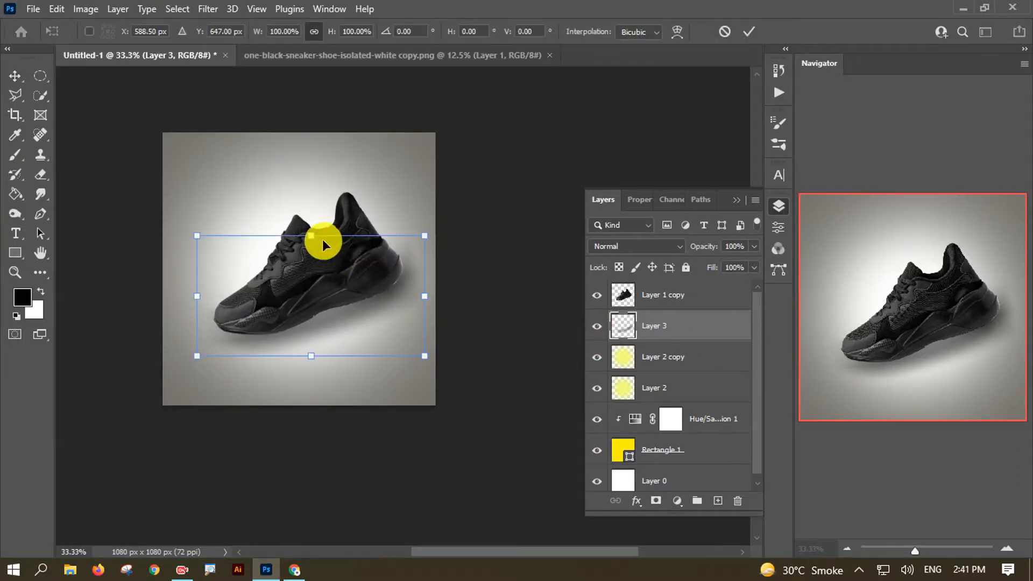
click(679, 32)
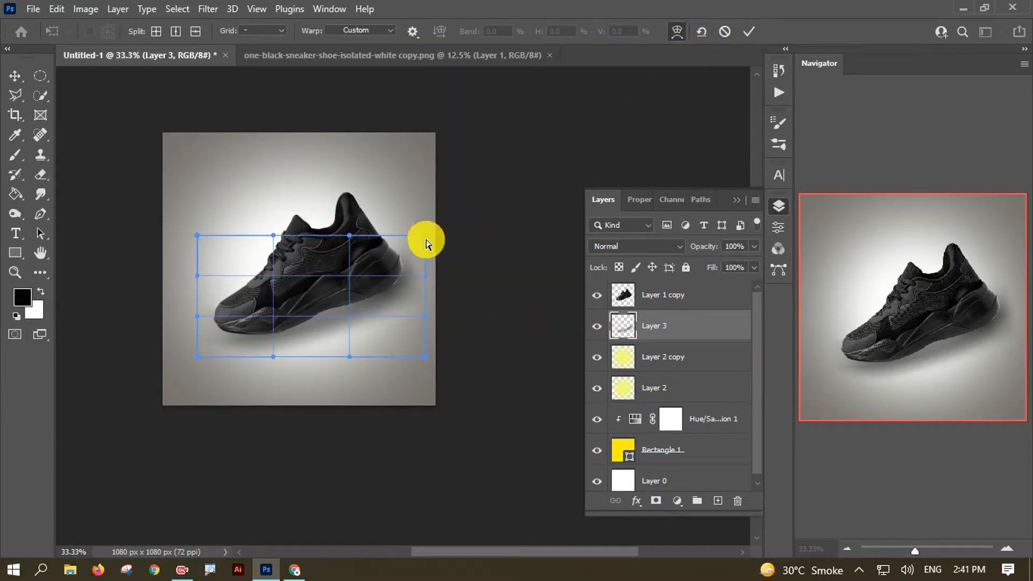
drag(428, 237, 424, 289)
drag(349, 233, 375, 337)
key(ctrl+z)
key(ctrl+z)
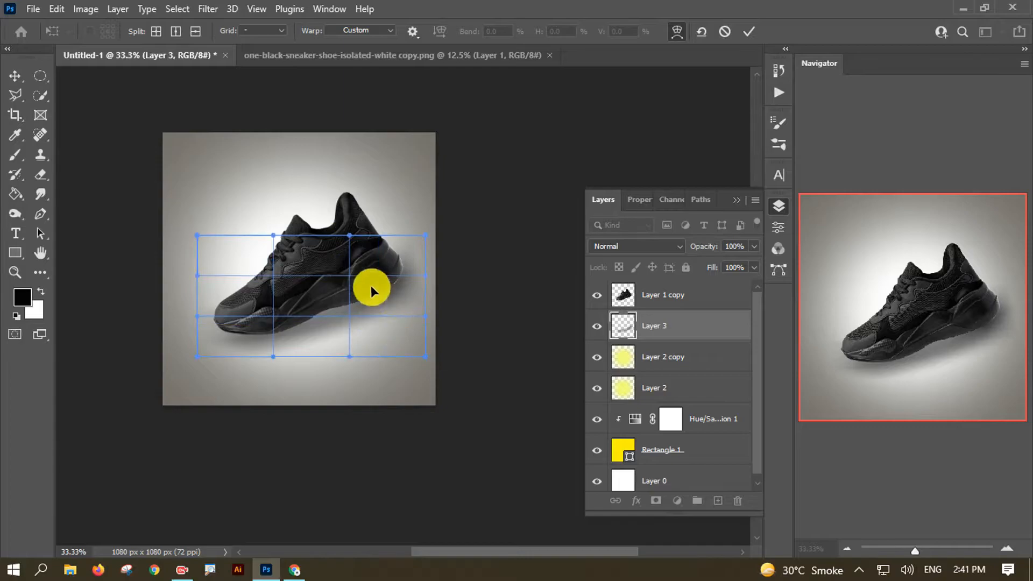
key(ctrl+z)
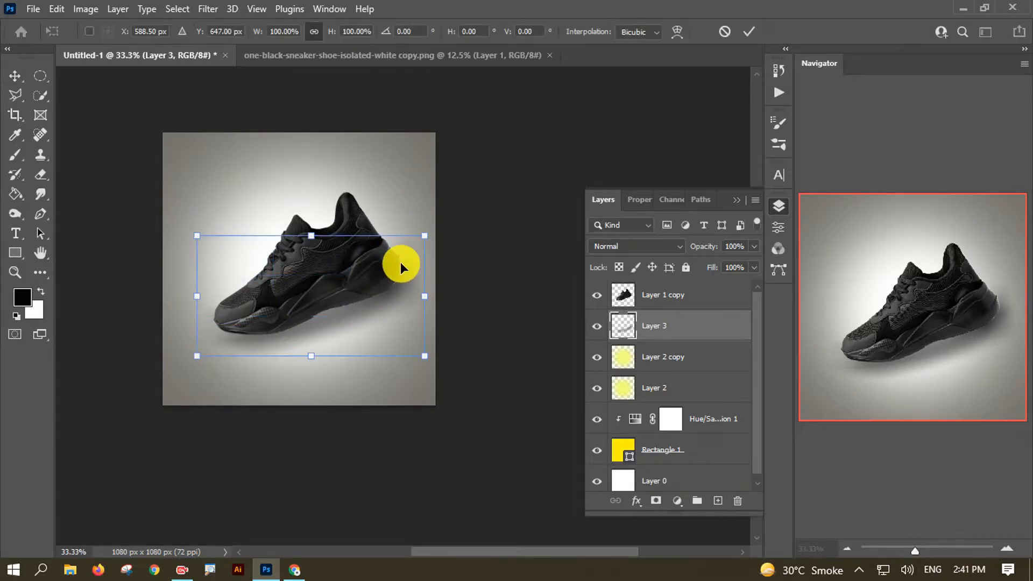
- Squash the shadow flat and skew it to match the sole's slant
drag(316, 236, 363, 318)
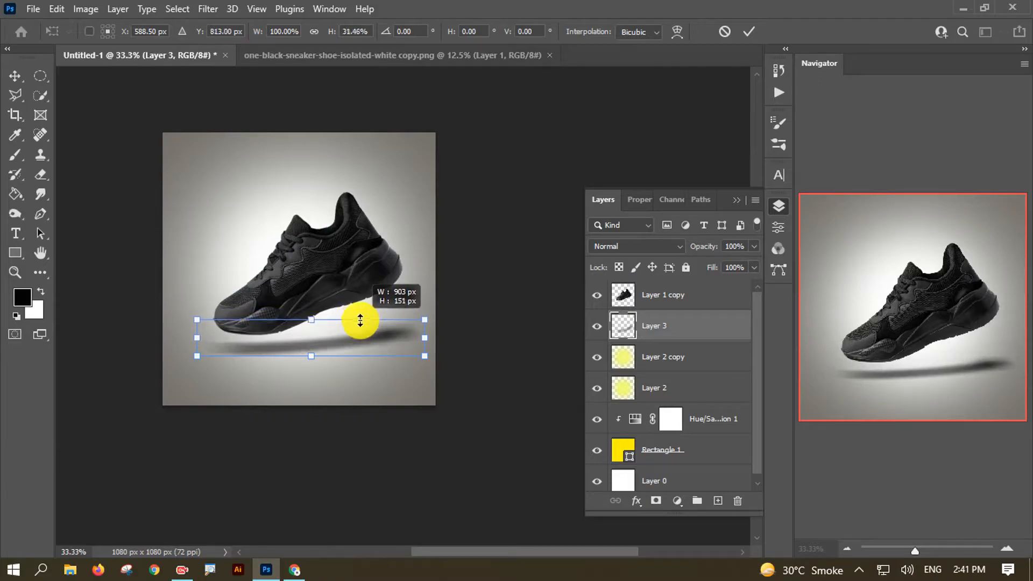
mouse_move(427, 320)
mouse_down()
mouse_move(417, 337)
mouse_move(420, 324)
mouse_up()
drag(194, 330, 186, 340)
mouse_move(351, 340)
mouse_down()
mouse_move(369, 327)
mouse_move(358, 324)
mouse_up()
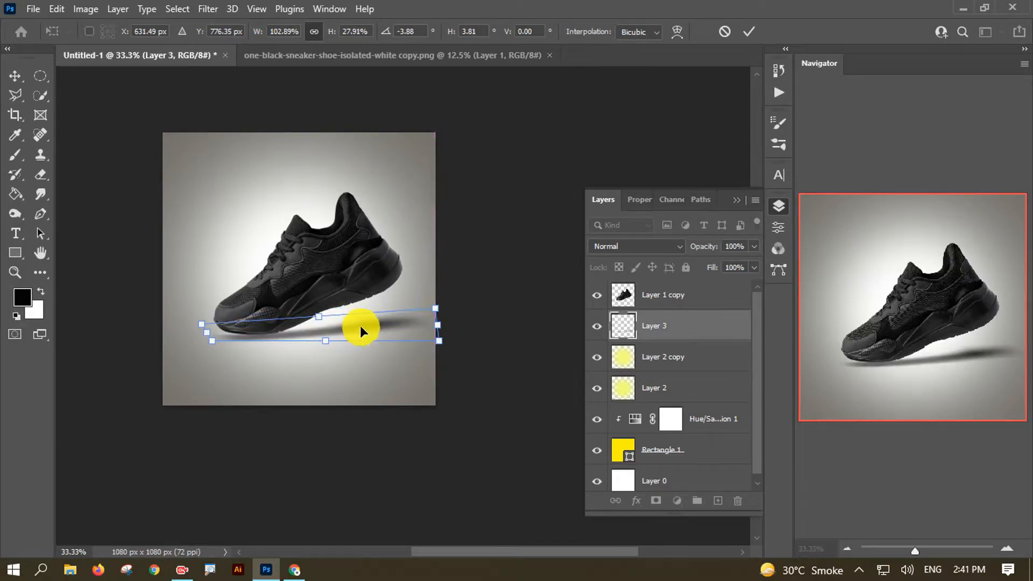
mouse_move(434, 307)
mouse_down()
mouse_move(475, 286)
mouse_move(447, 294)
mouse_up()
drag(204, 328, 226, 330)
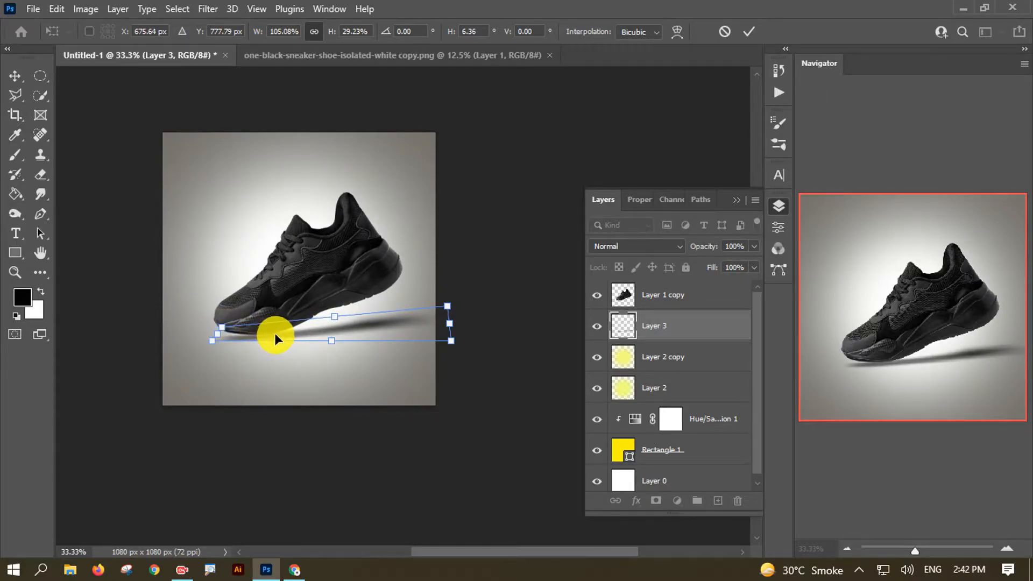
- Nudge the shadow up and right, pull its back corner down-left, and commit
key(Right)
key(Up)
key(Up)
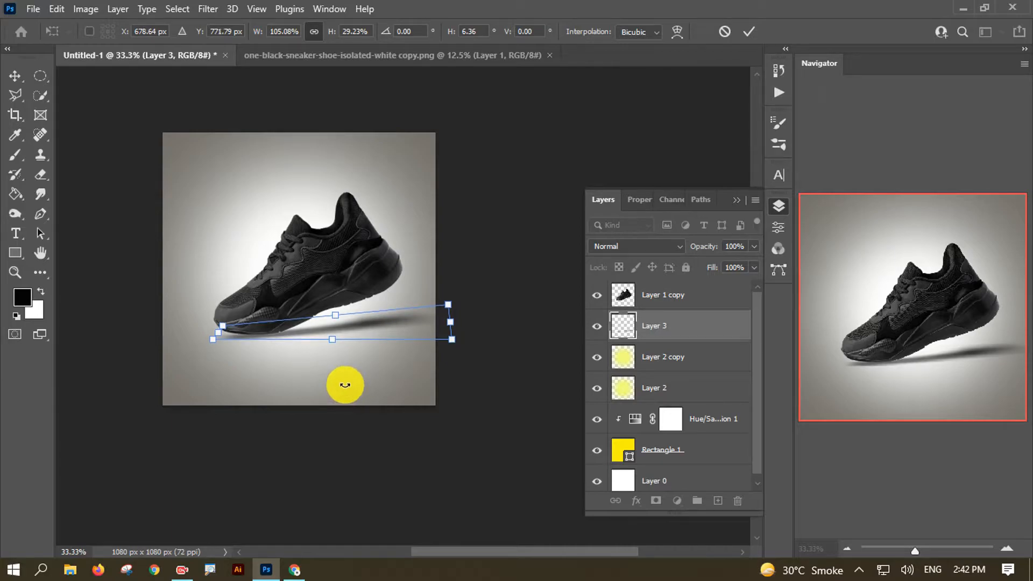
key(Up)
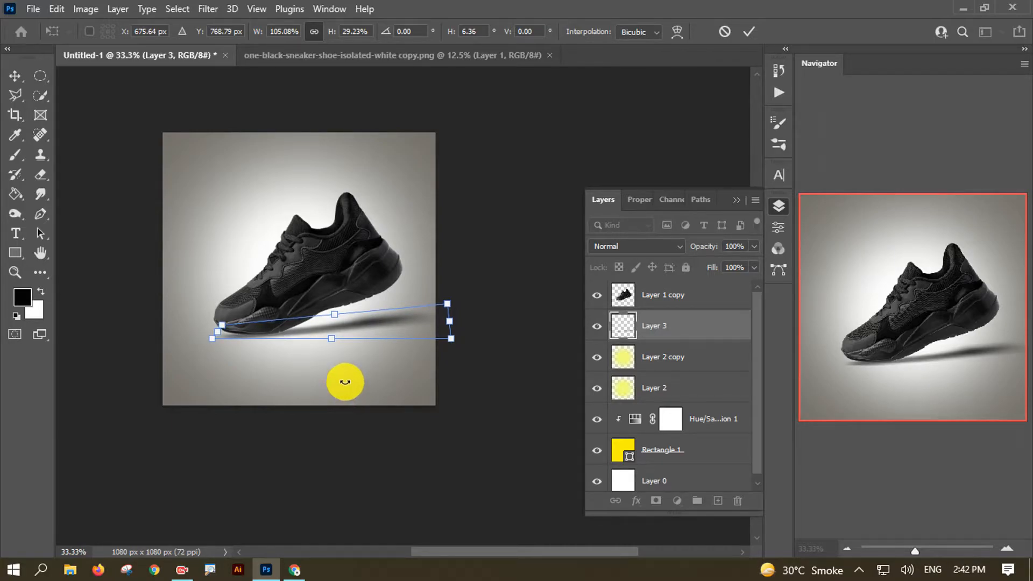
key(Left)
key(ctrl+plus)
drag(159, 260, 240, 276)
drag(212, 354, 201, 372)
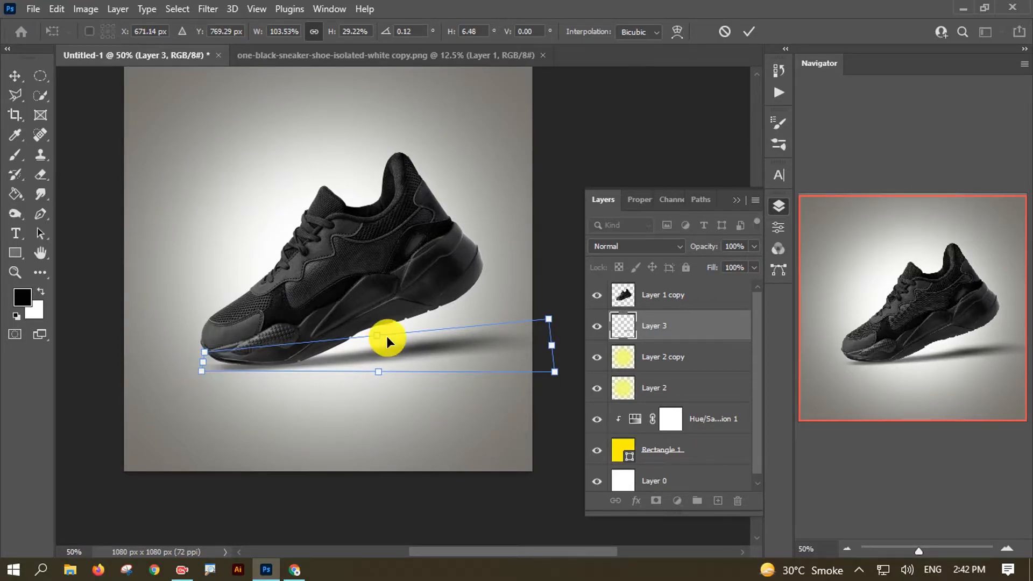
scroll(430, 286, right, 1)
click(748, 31)
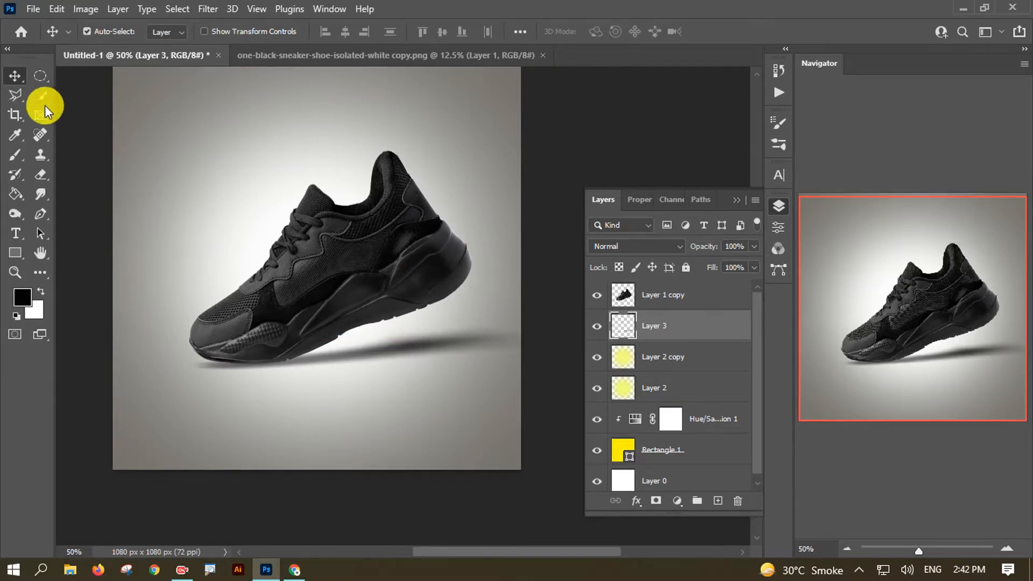
- Lower Layer 3's shadow opacity to 71%
click(665, 293)
click(674, 332)
key(Down)
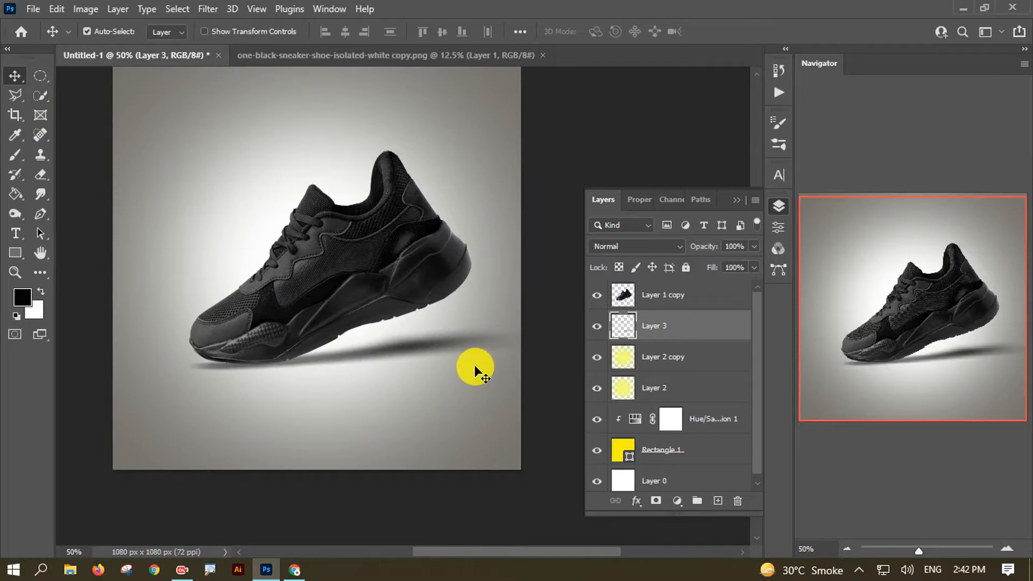
key(Up)
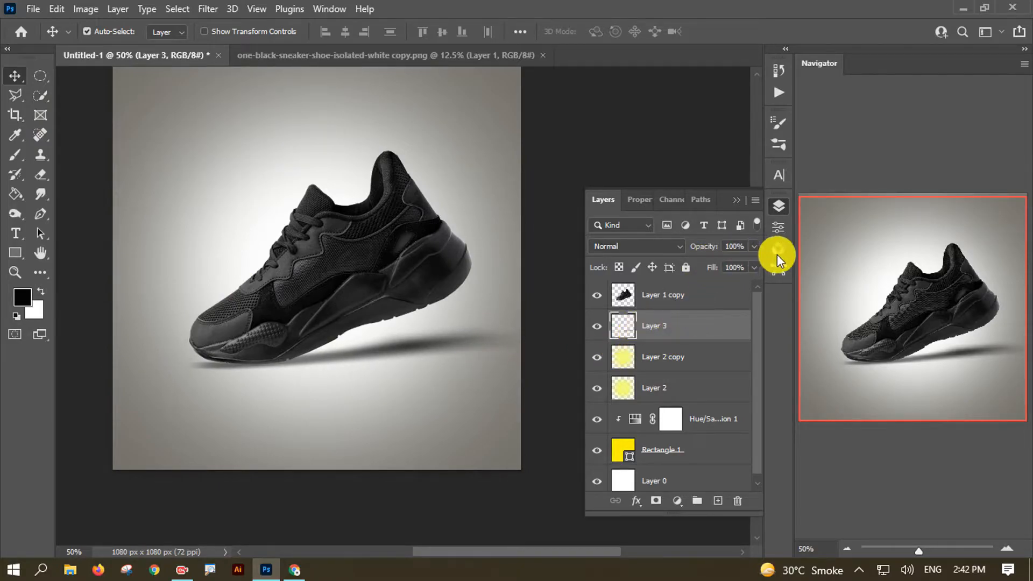
drag(754, 249, 732, 262)
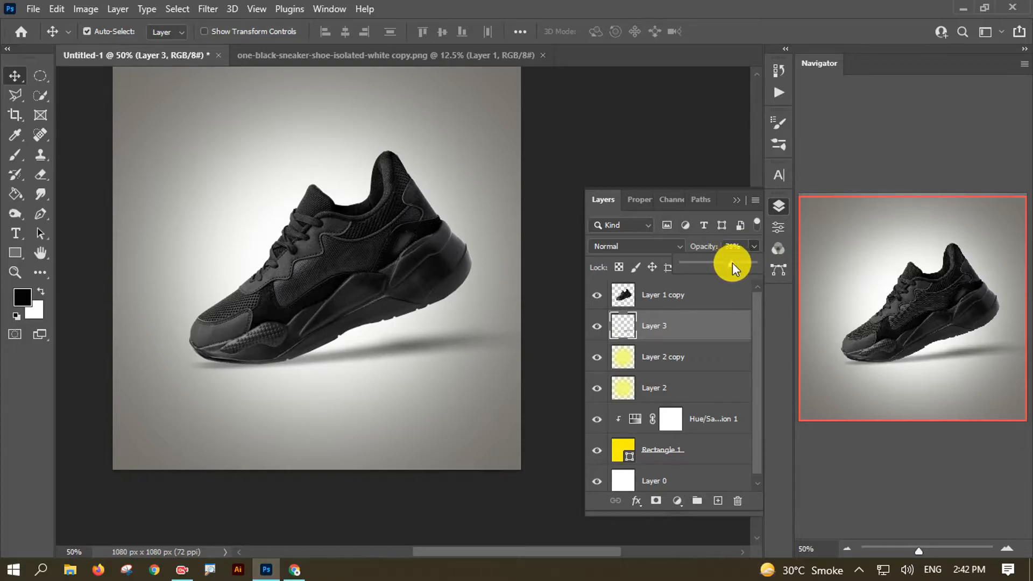
key(ctrl+minus)
key(ctrl+minus)
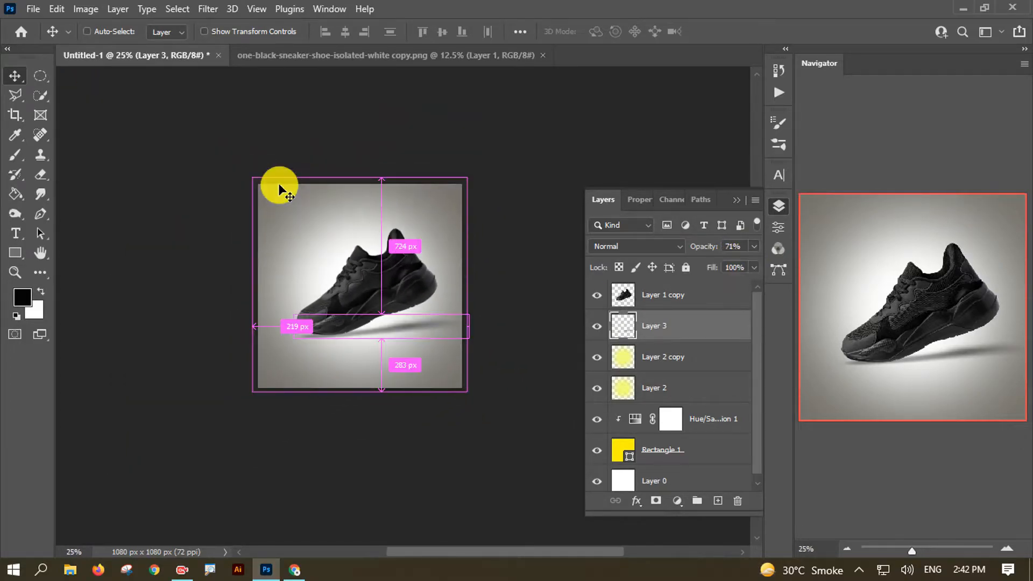
key(ctrl+plus)
drag(421, 373, 401, 375)
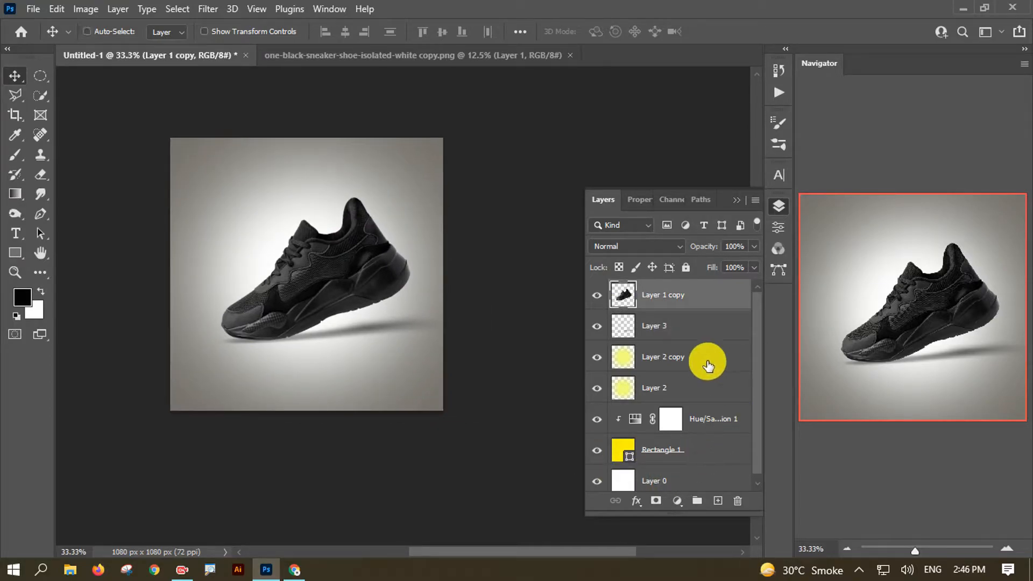
- Duplicate the shoe layer, flip the copy vertically, and place it directly below the shoe
key(ctrl+j)
key(ctrl+t)
right_click(349, 290)
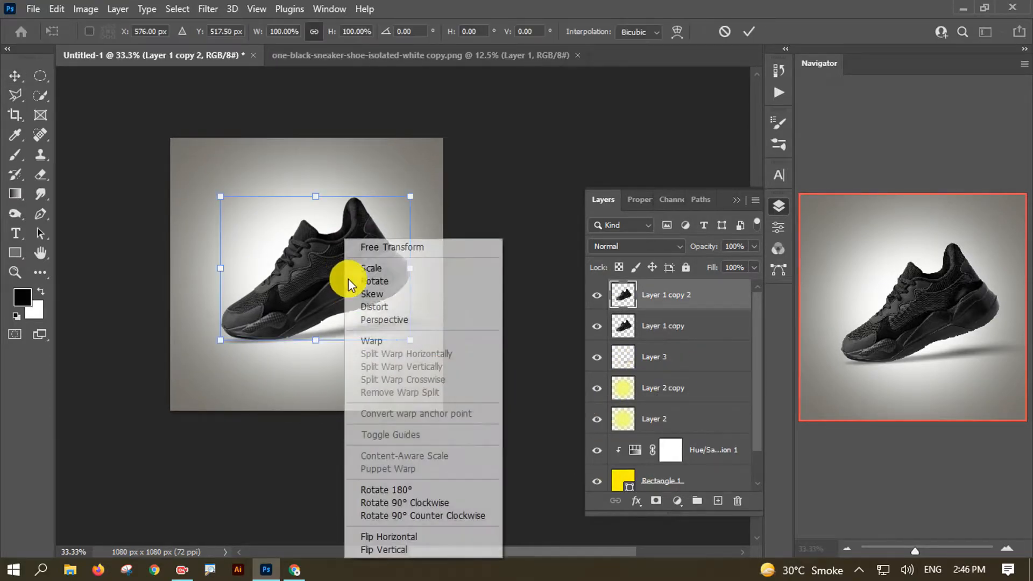
click(418, 538)
key(ctrl+z)
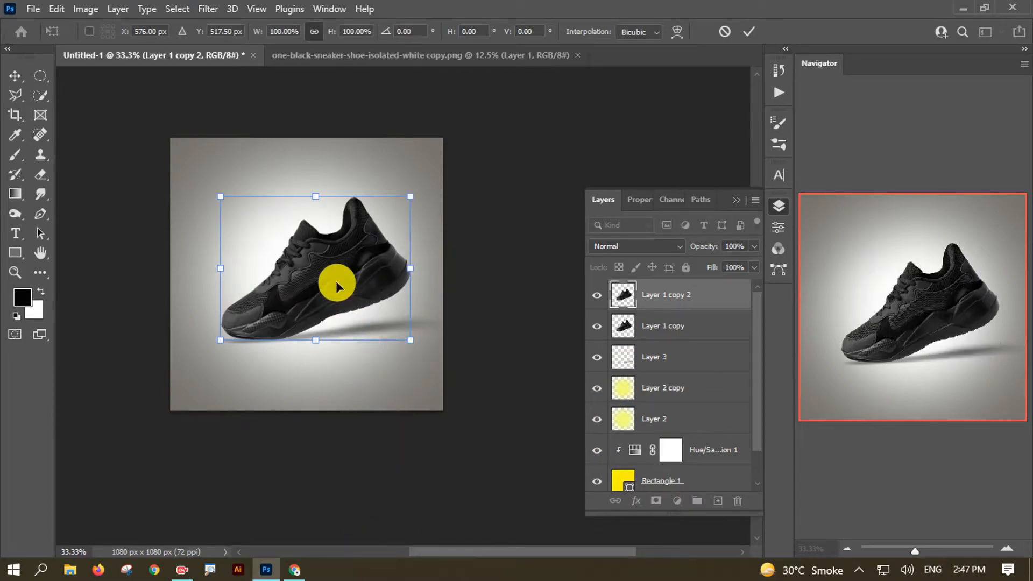
right_click(353, 295)
click(408, 549)
drag(338, 262, 329, 406)
click(748, 32)
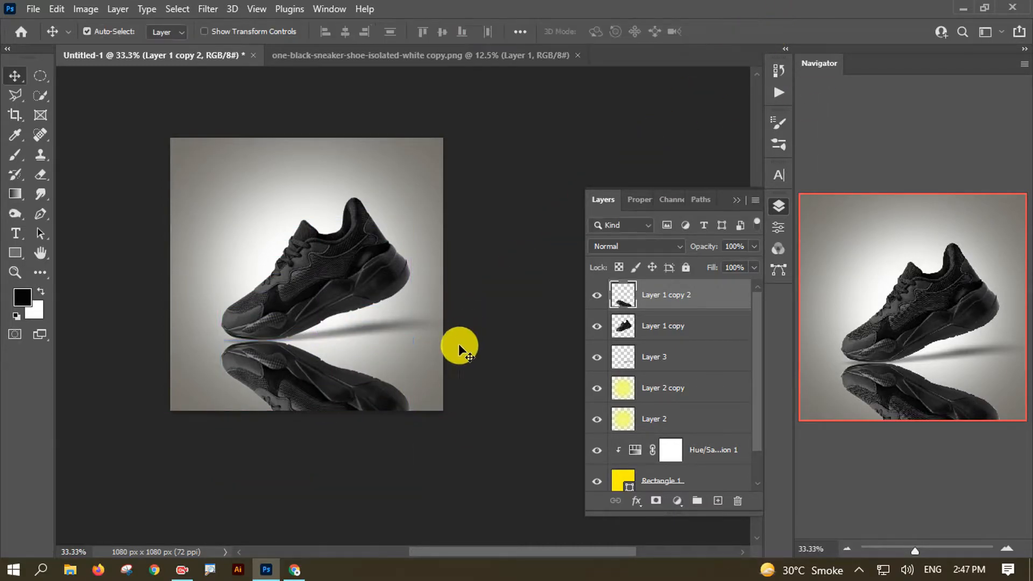
scroll(491, 291, down, 4)
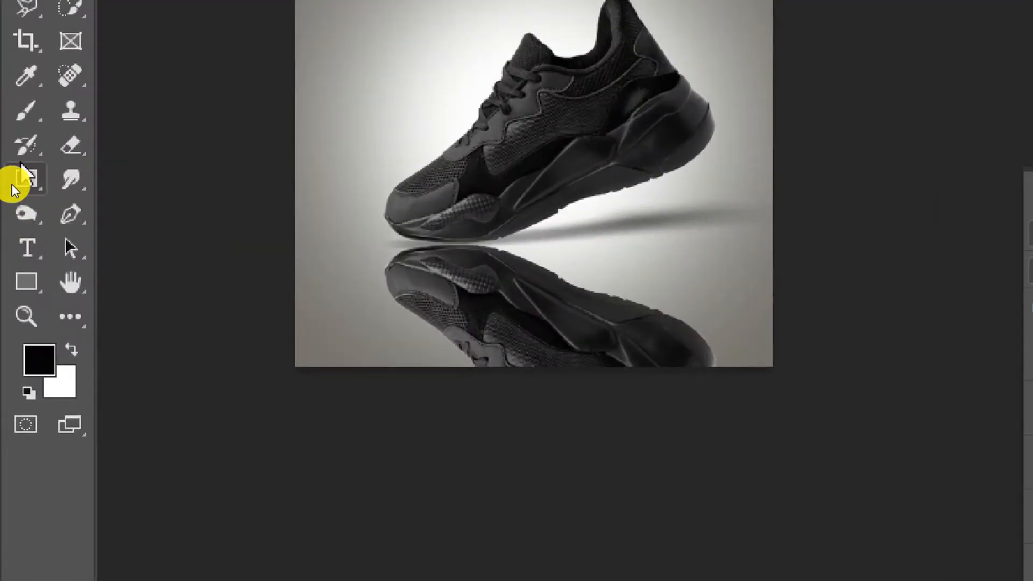
click(11, 194)
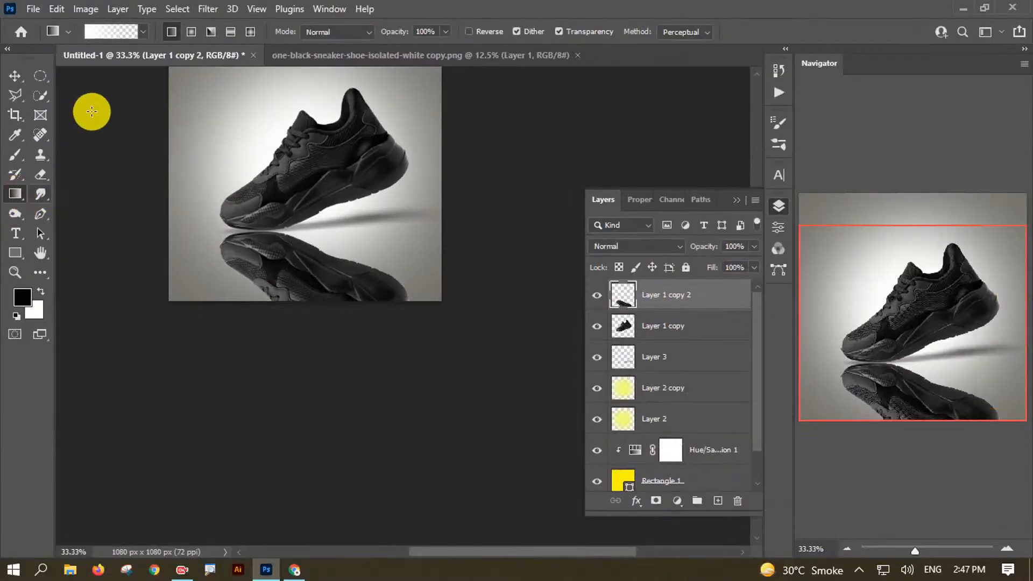
- Fade the reflection toward the bottom with repeated transparent-to-white gradient drags
click(111, 31)
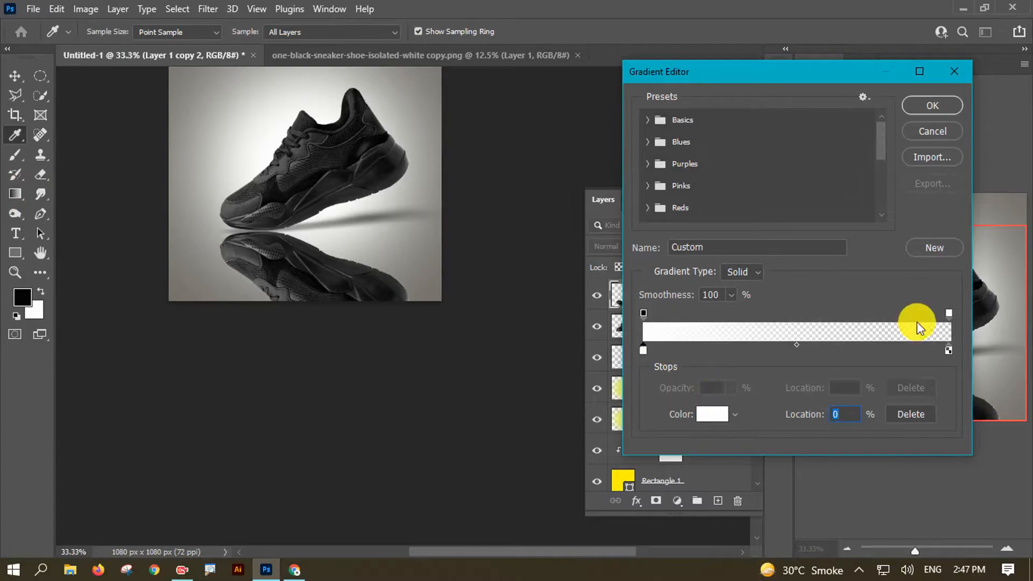
click(948, 313)
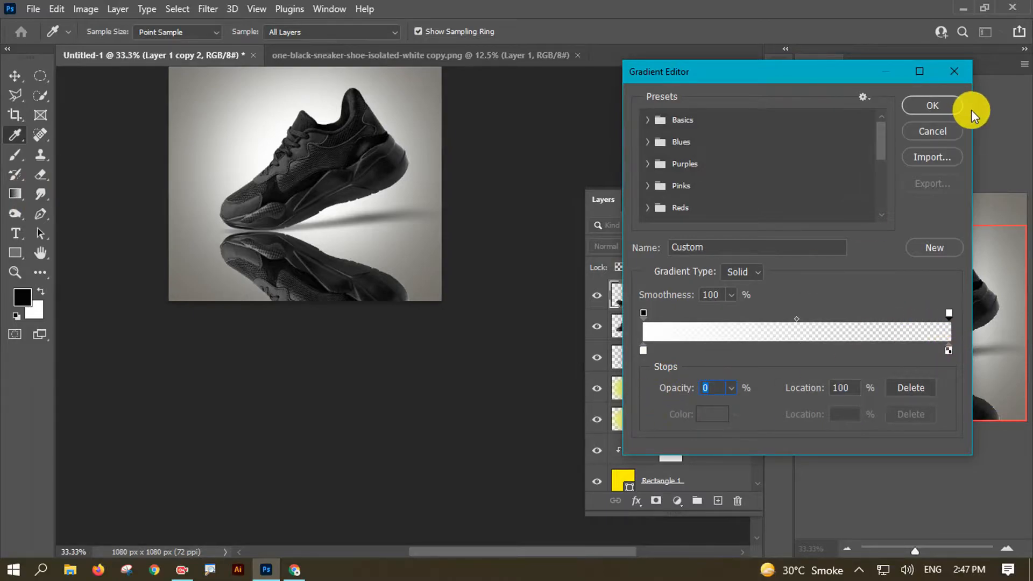
click(932, 105)
drag(327, 474, 307, 220)
drag(395, 487, 338, 188)
drag(273, 463, 273, 197)
drag(215, 438, 262, 221)
drag(193, 385, 244, 286)
drag(417, 514, 321, 156)
drag(362, 455, 316, 184)
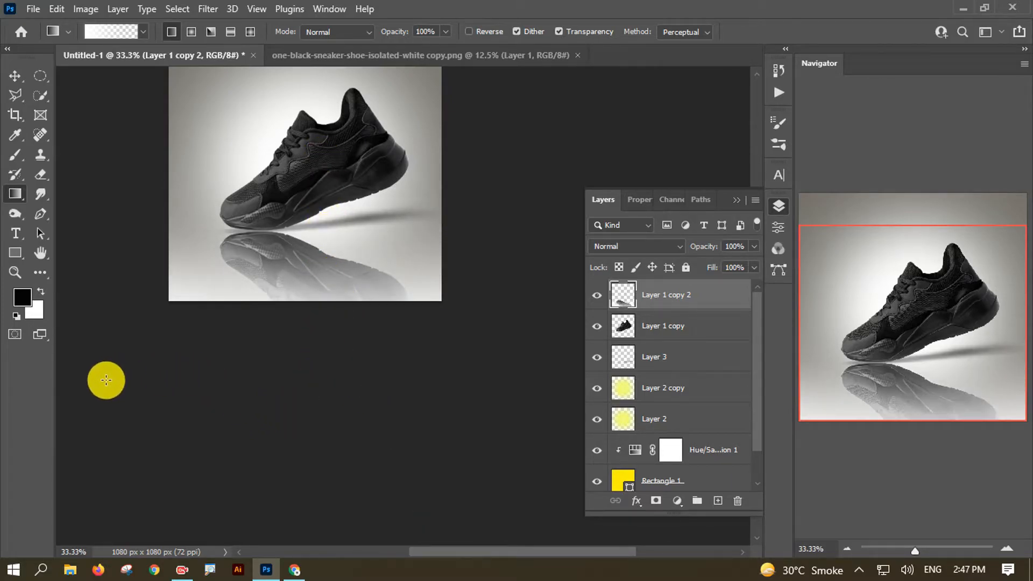
drag(186, 392, 240, 200)
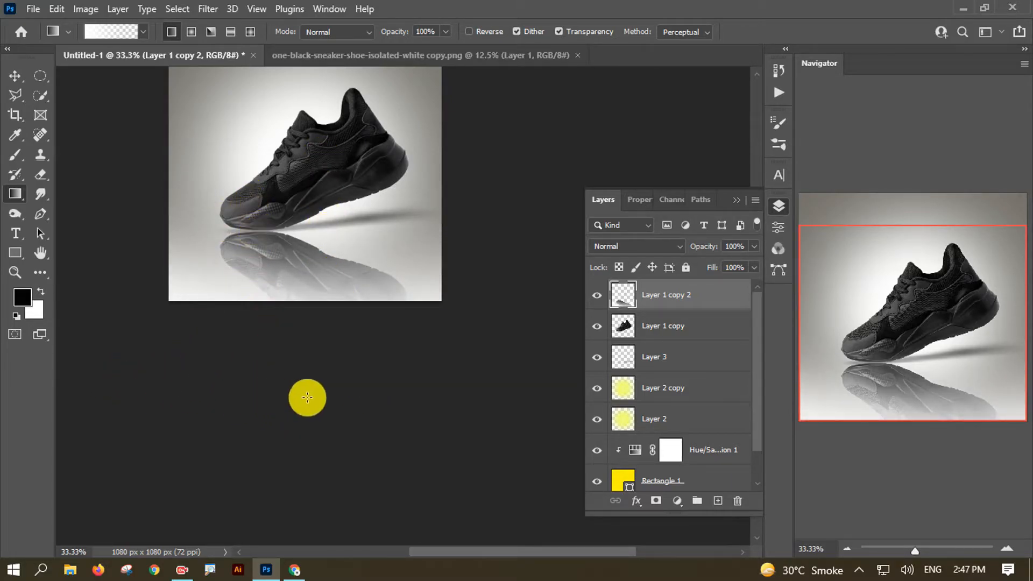
drag(494, 486, 320, 199)
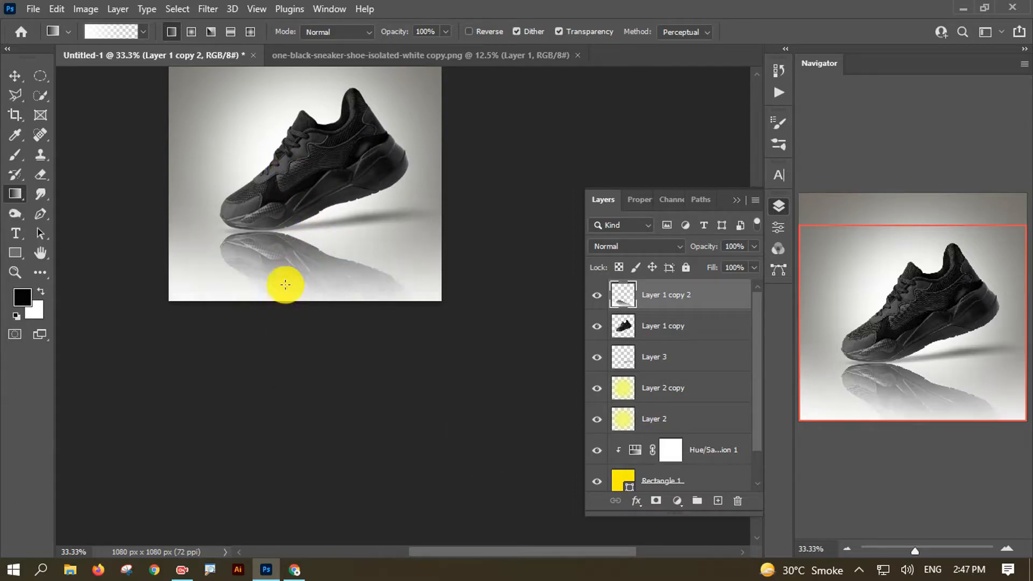
drag(323, 288, 347, 374)
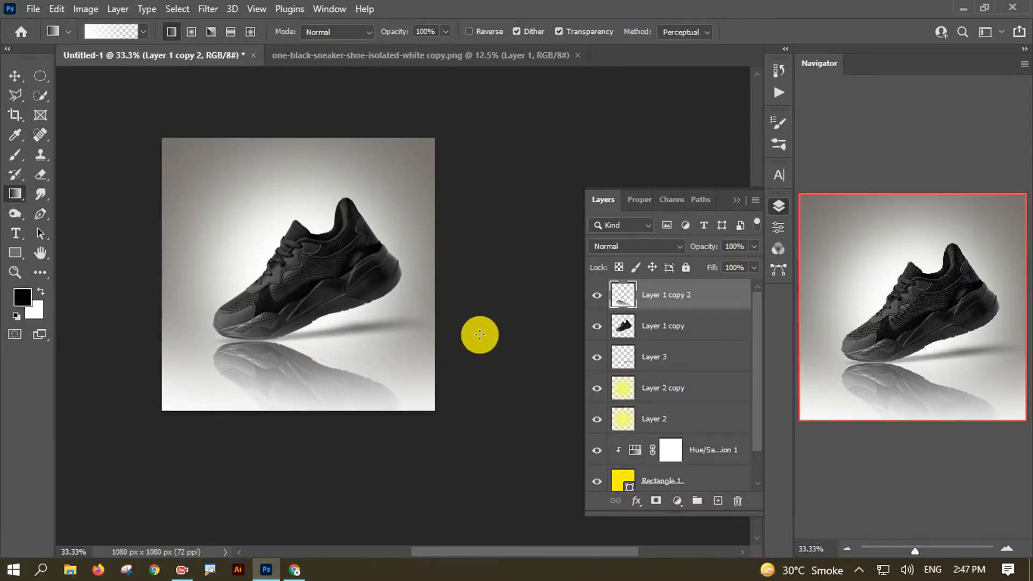
scroll(479, 334, down, 1)
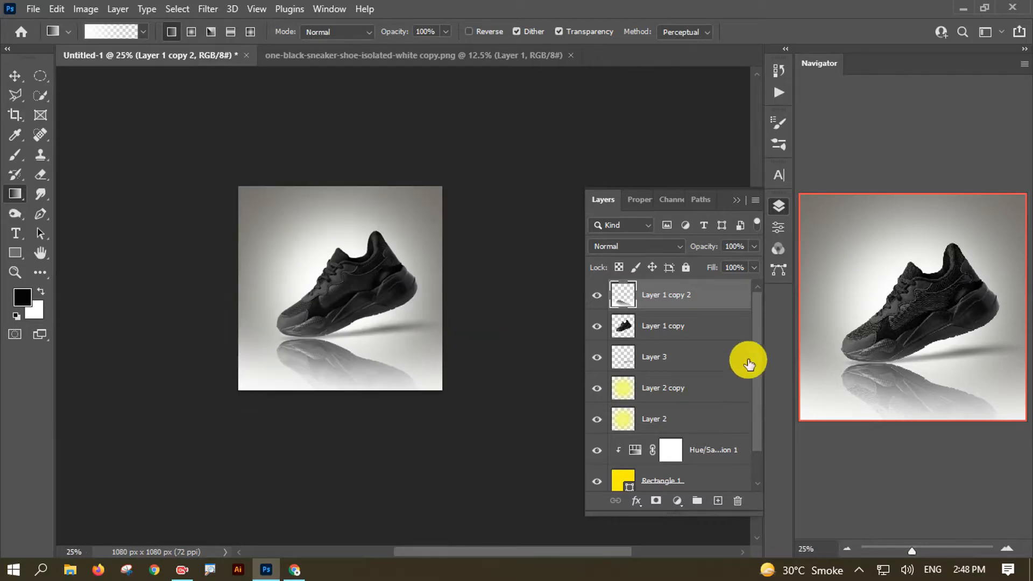
- Set the reflection layer to 35% opacity and move it below the shoe layer
click(737, 248)
text(35)
key(Return)
drag(708, 291, 716, 333)
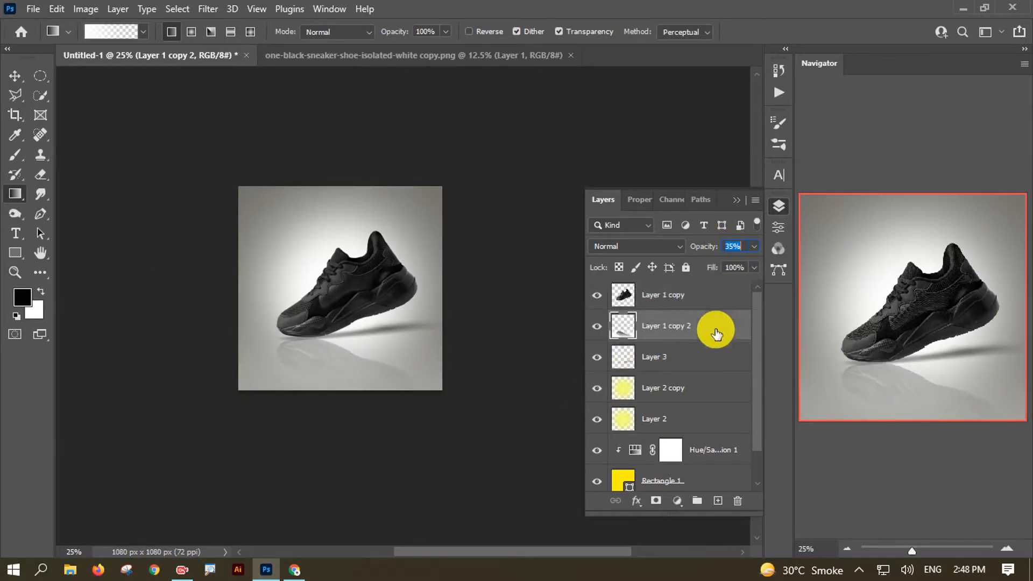
- Select Layer 1 copy 2 and raise its opacity to about 45%
click(15, 76)
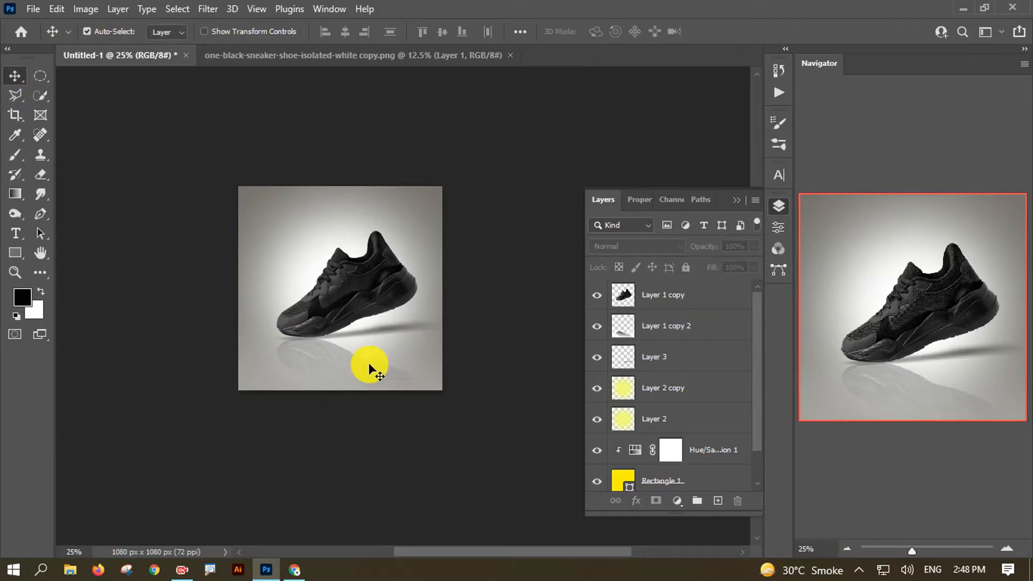
click(688, 322)
drag(711, 260, 712, 262)
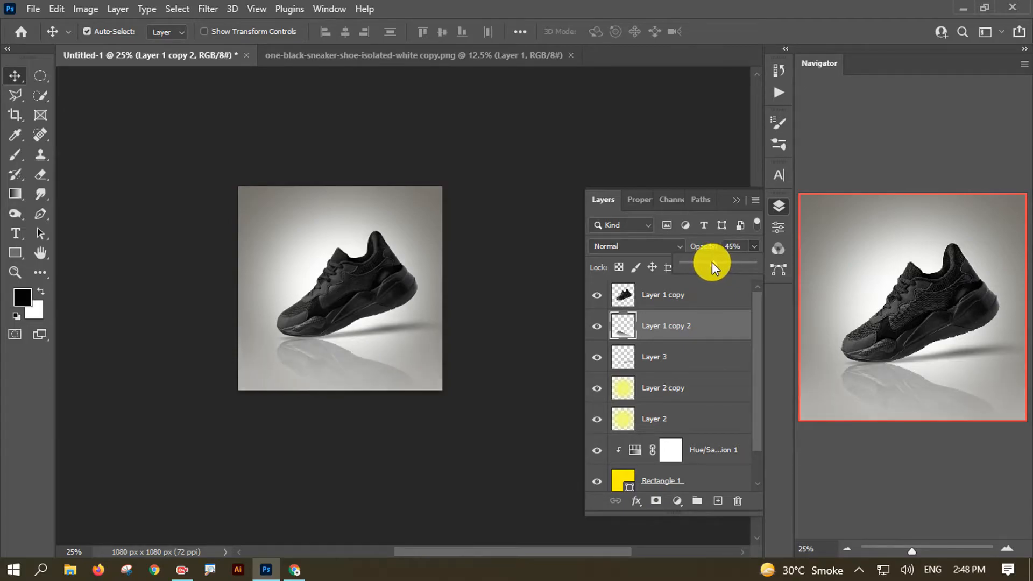
click(350, 403)
drag(382, 354, 377, 354)
key(ctrl+plus)
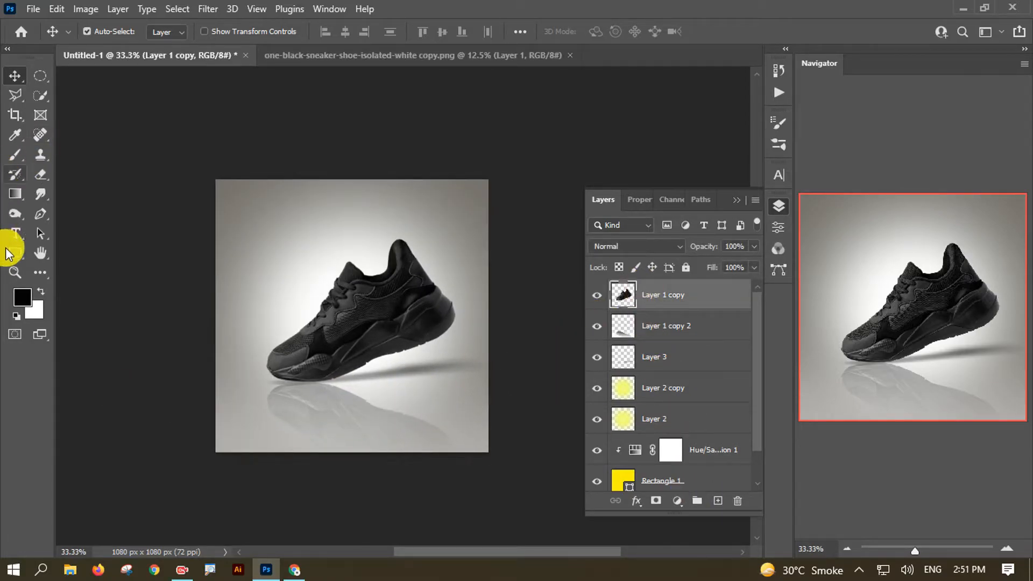
- Add a text layer near the canvas top in Myriad Pro Regular
click(15, 233)
click(284, 212)
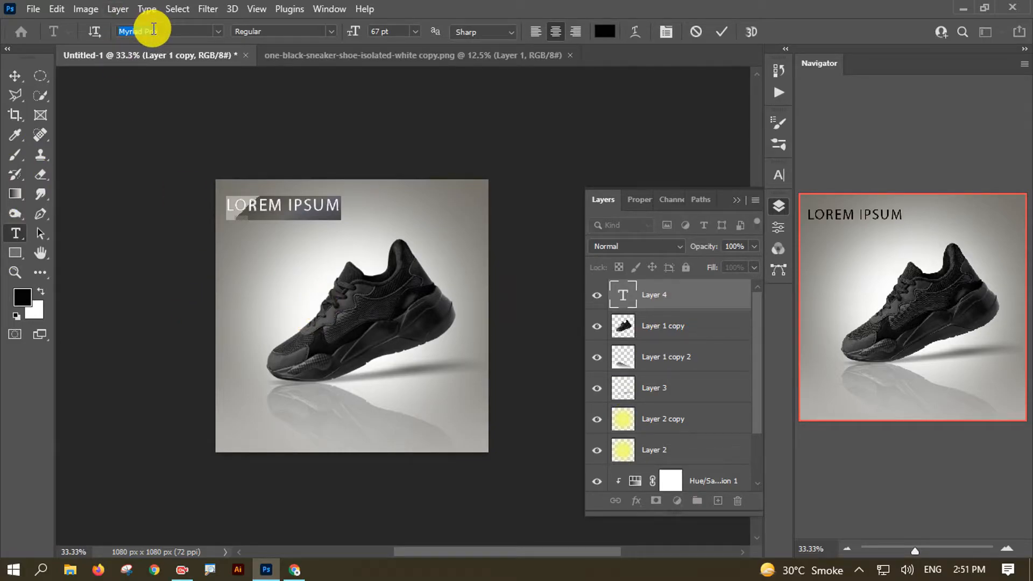
click(214, 34)
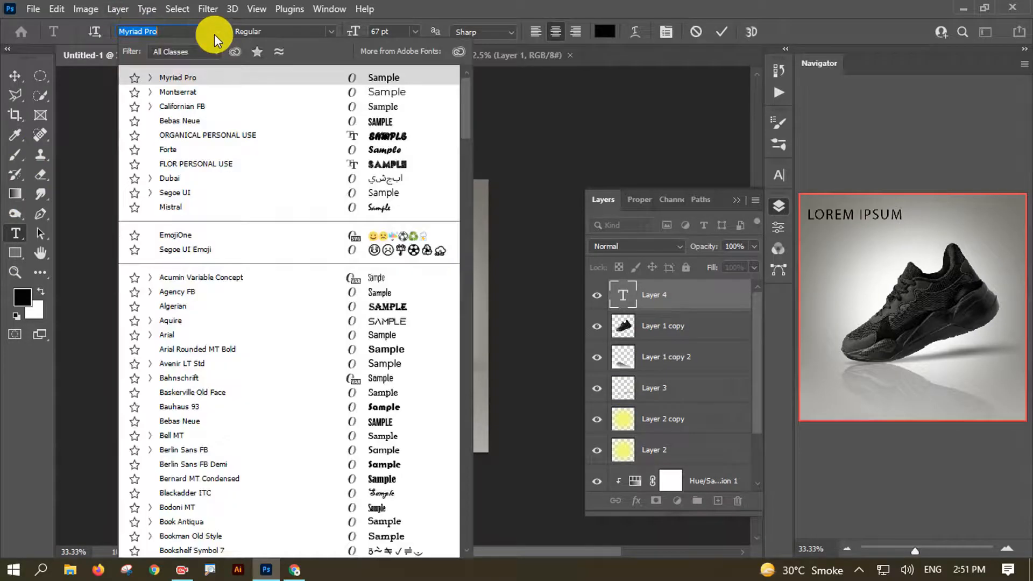
click(214, 34)
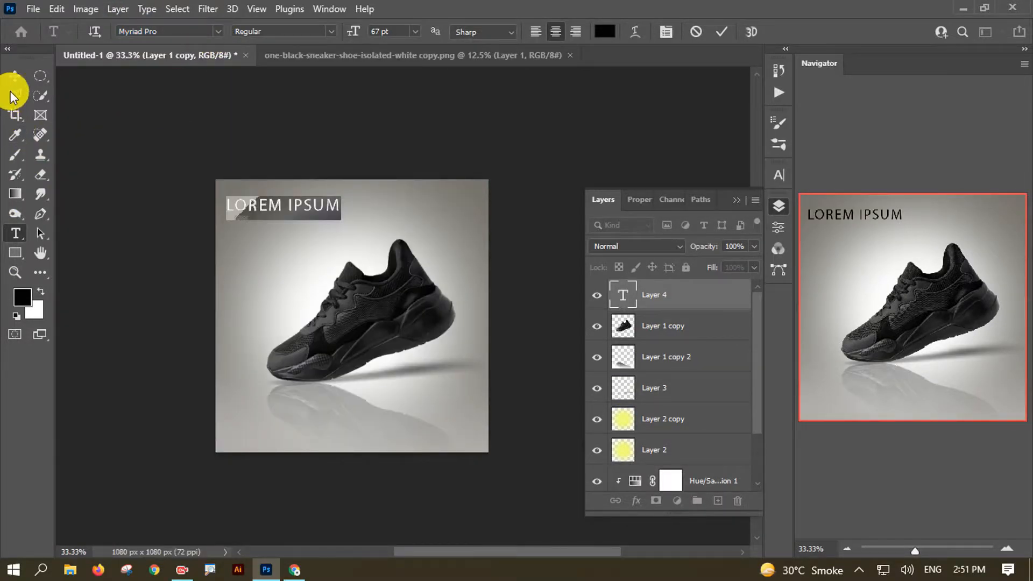
click(316, 31)
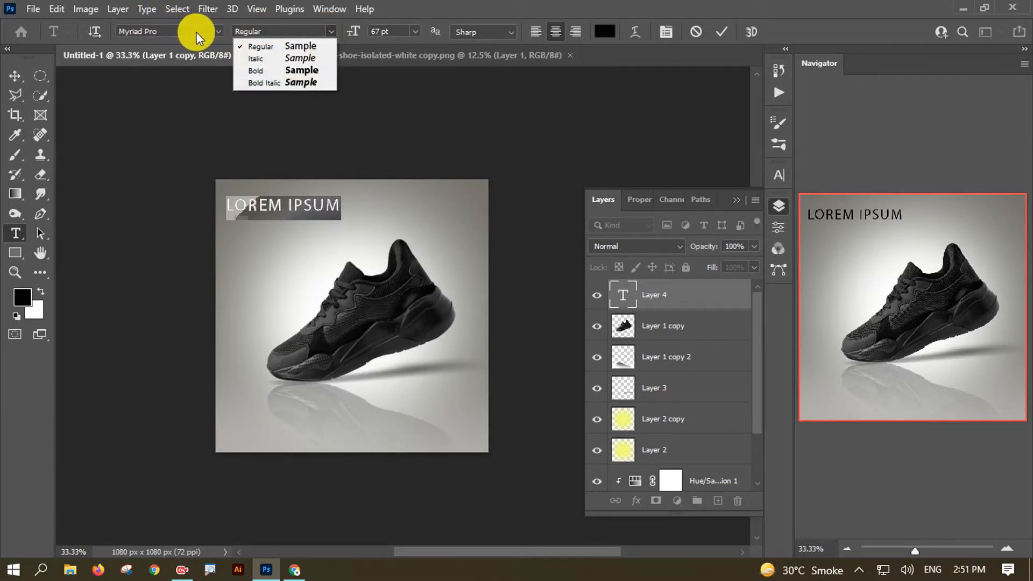
click(214, 31)
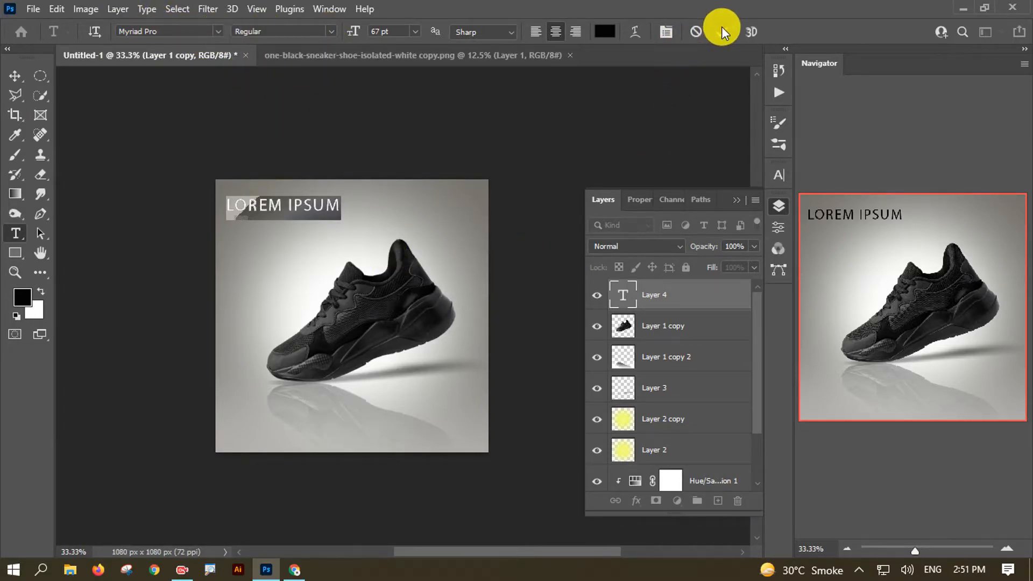
- Replace the placeholder text with 'NEW FASHION'
triple_click(316, 205)
click(316, 204)
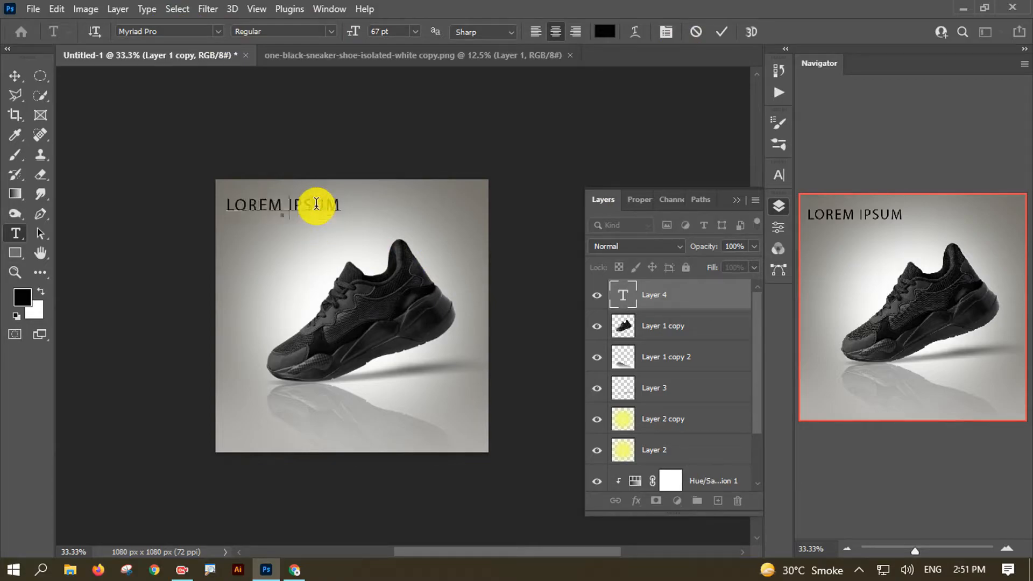
key(ctrl+a)
text(NEW)
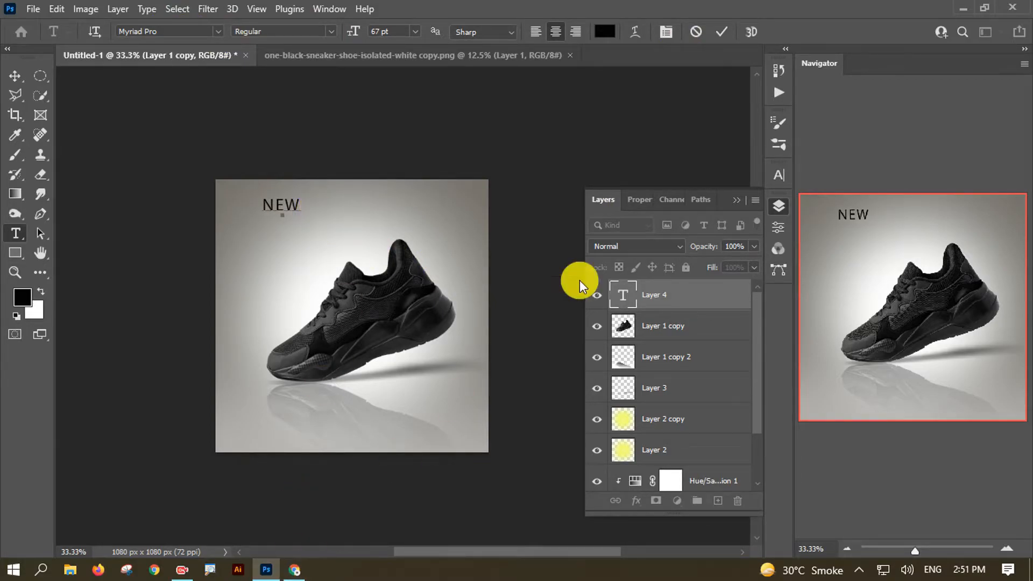
text( FASHION)
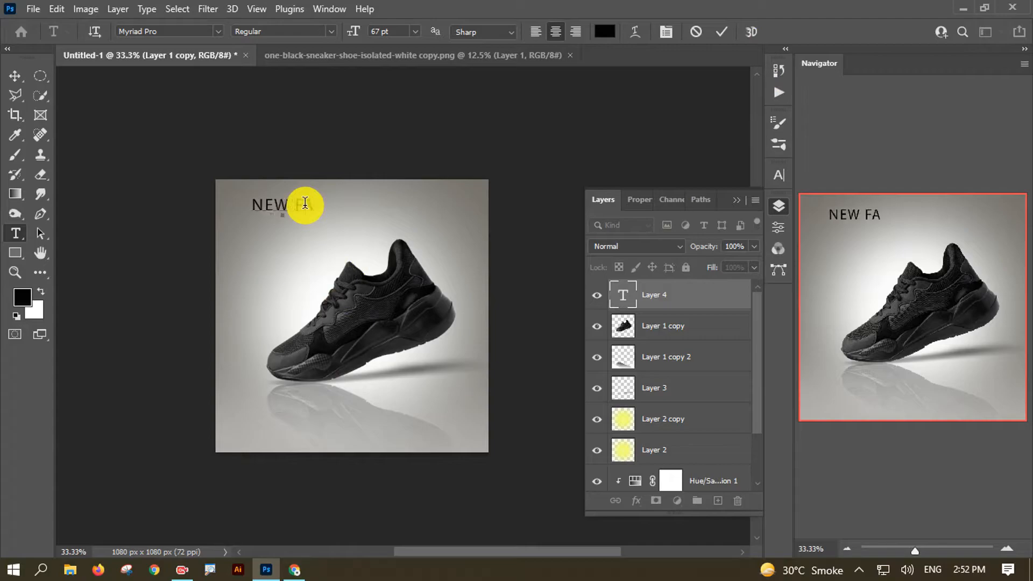
- Make the NEW FASHION text white
double_click(322, 207)
key(ctrl+a)
click(605, 31)
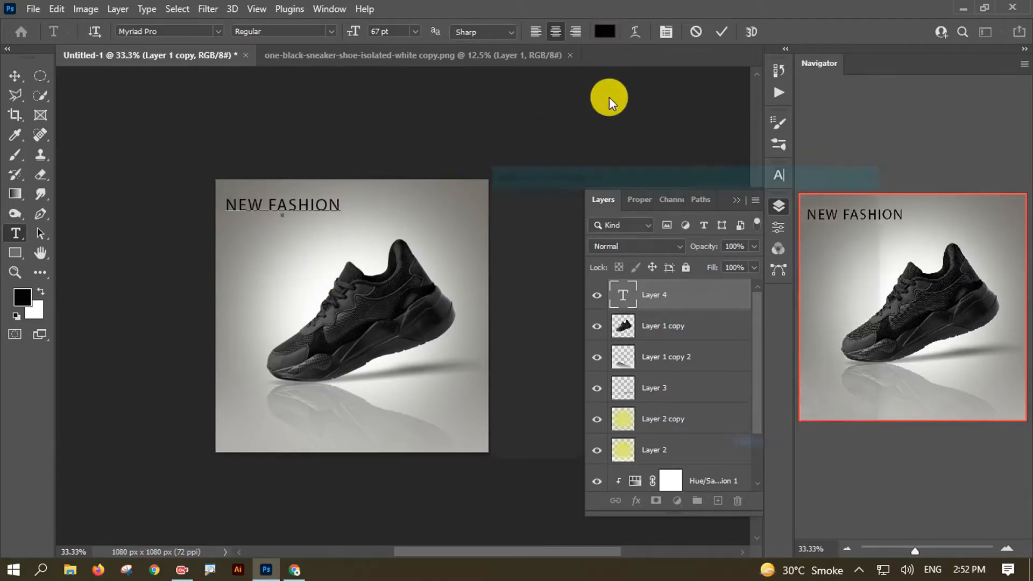
drag(505, 215, 458, 180)
click(835, 203)
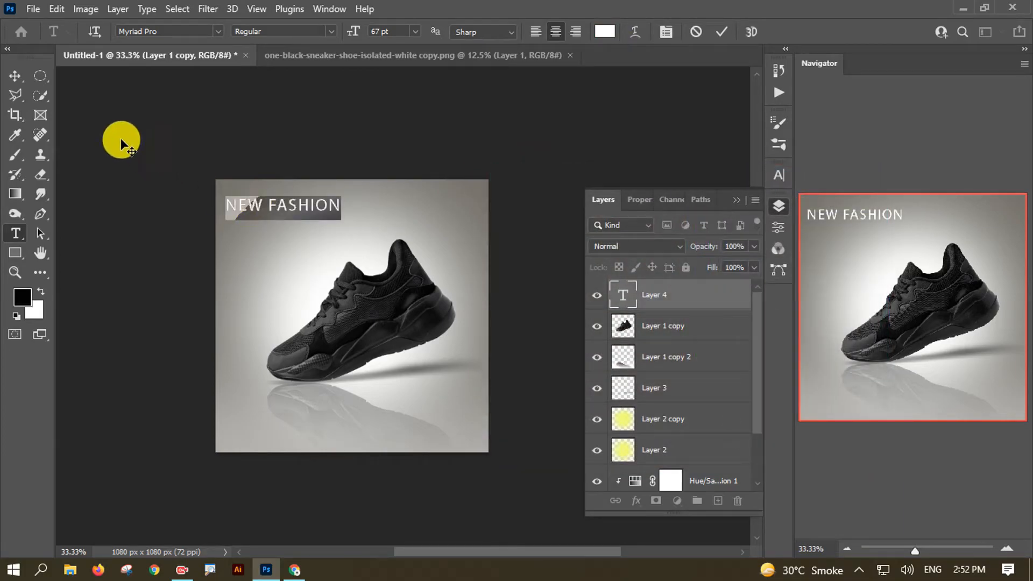
click(15, 76)
- Duplicate the headline below and change the copy to bold 'FOR SPECIAL'
mouse_move(277, 208)
mouse_down()
mouse_move(284, 236)
mouse_move(278, 226)
mouse_up()
double_click(282, 226)
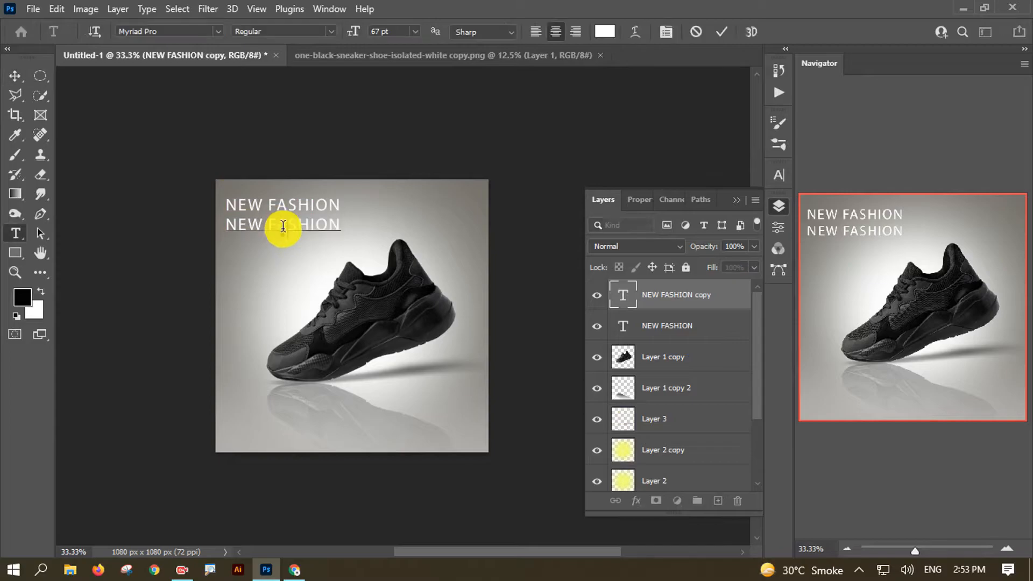
key(ctrl+a)
text(FOR SPEA)
key(BackSpace)
text(CIAL)
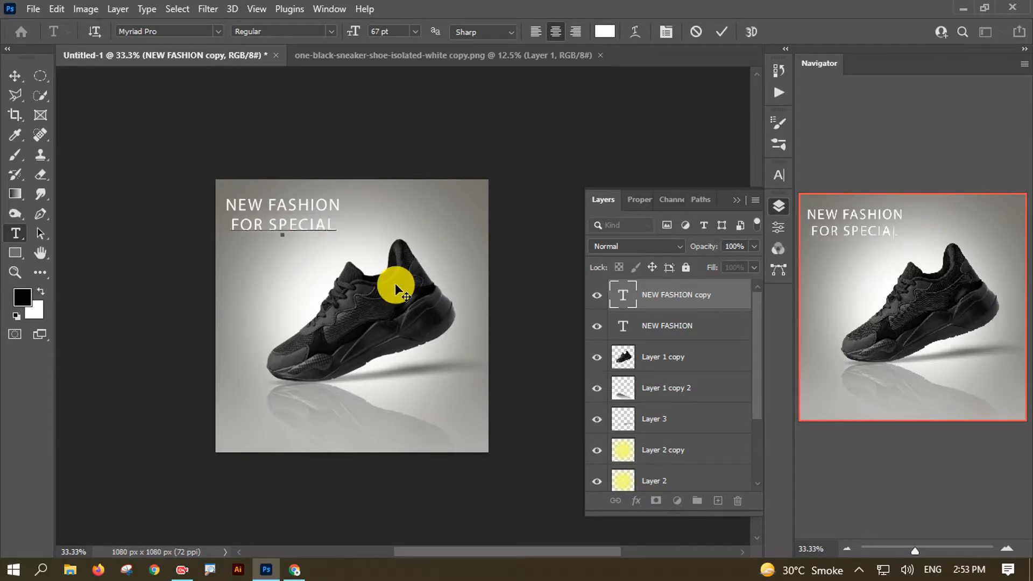
triple_click(315, 222)
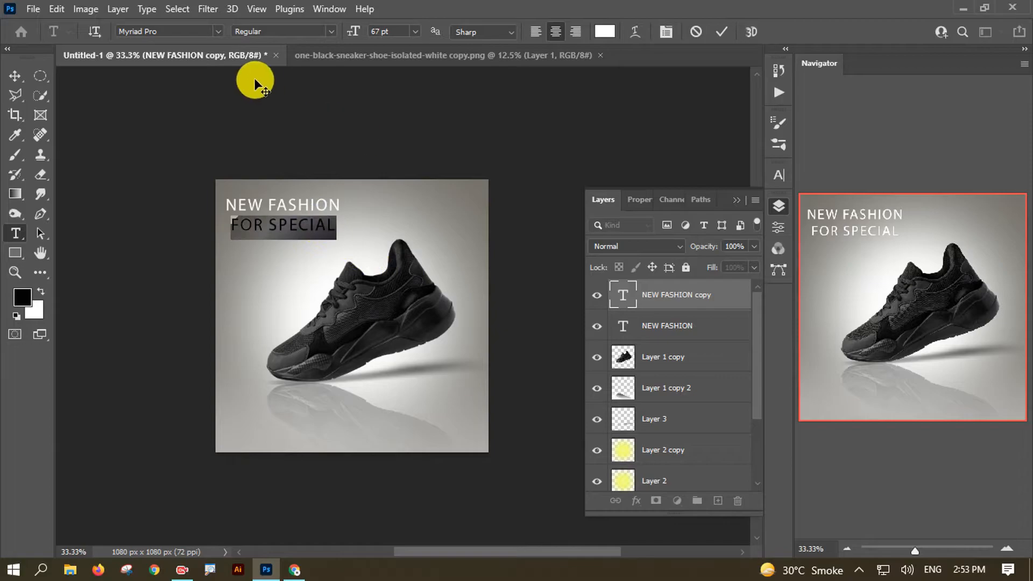
click(334, 32)
click(295, 76)
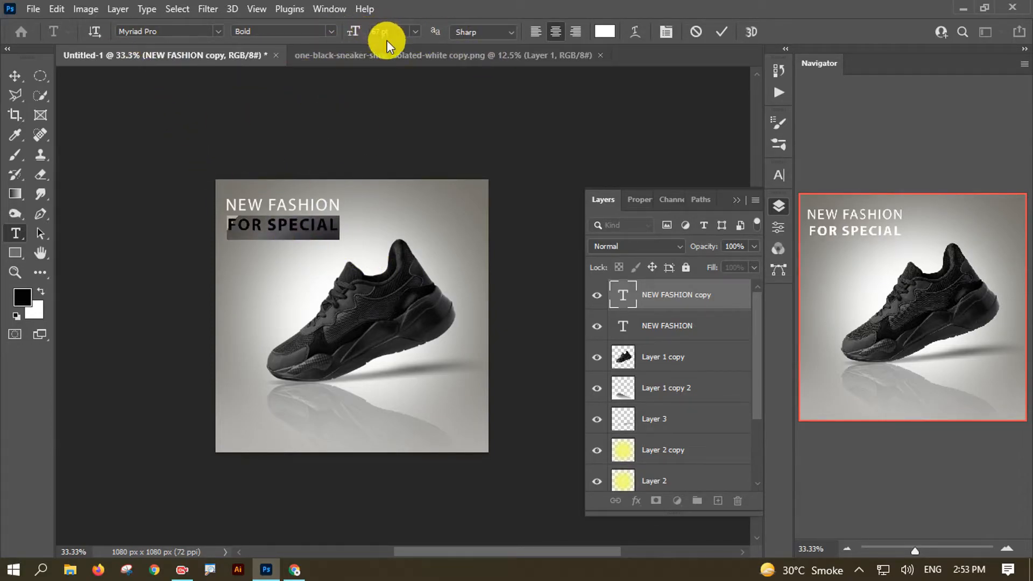
click(13, 76)
- Enlarge the FOR SPECIAL text and move it up slightly
key(ctrl+t)
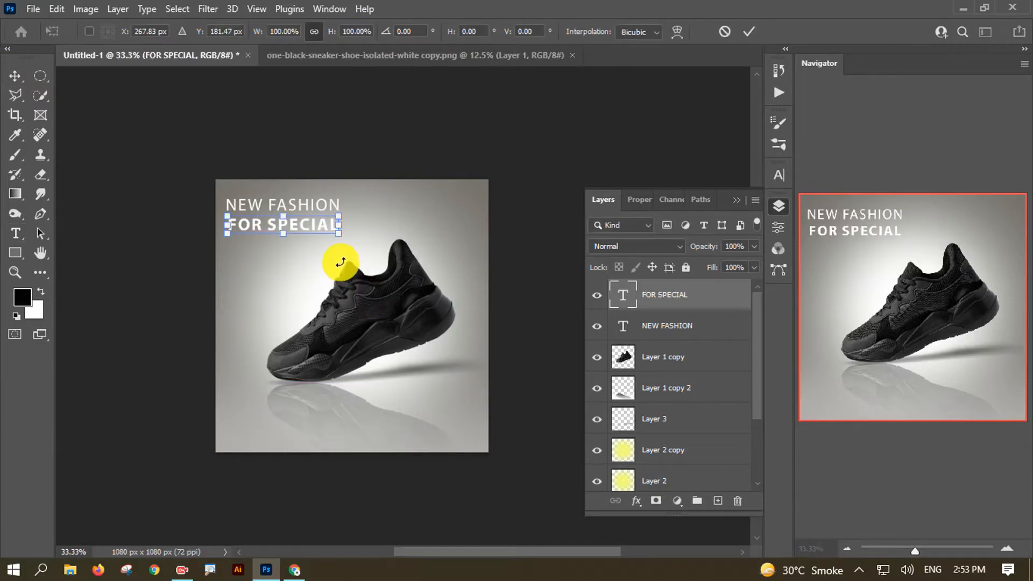
mouse_move(343, 240)
mouse_down()
mouse_move(365, 251)
mouse_move(357, 243)
mouse_up()
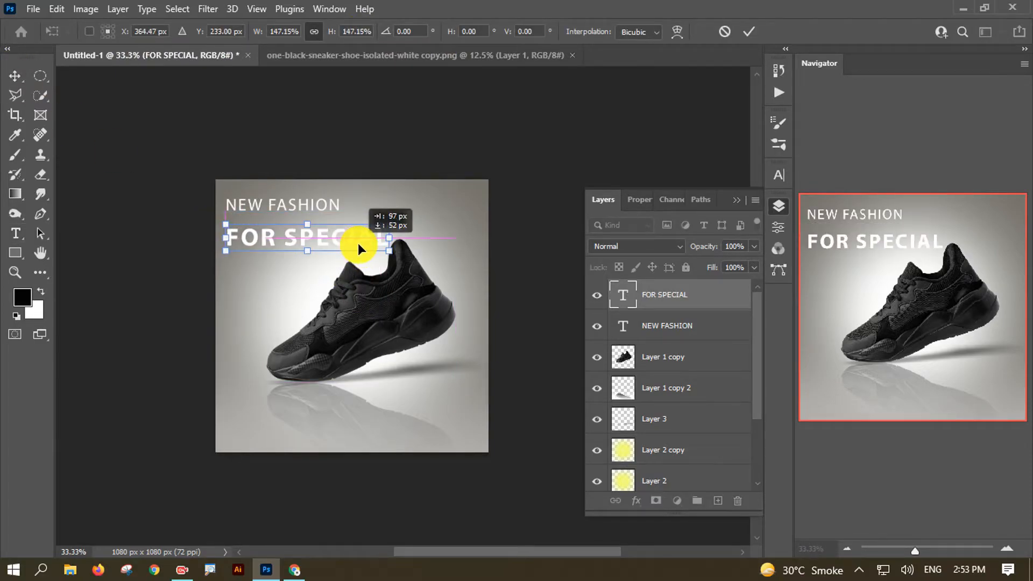
key(ctrl+plus)
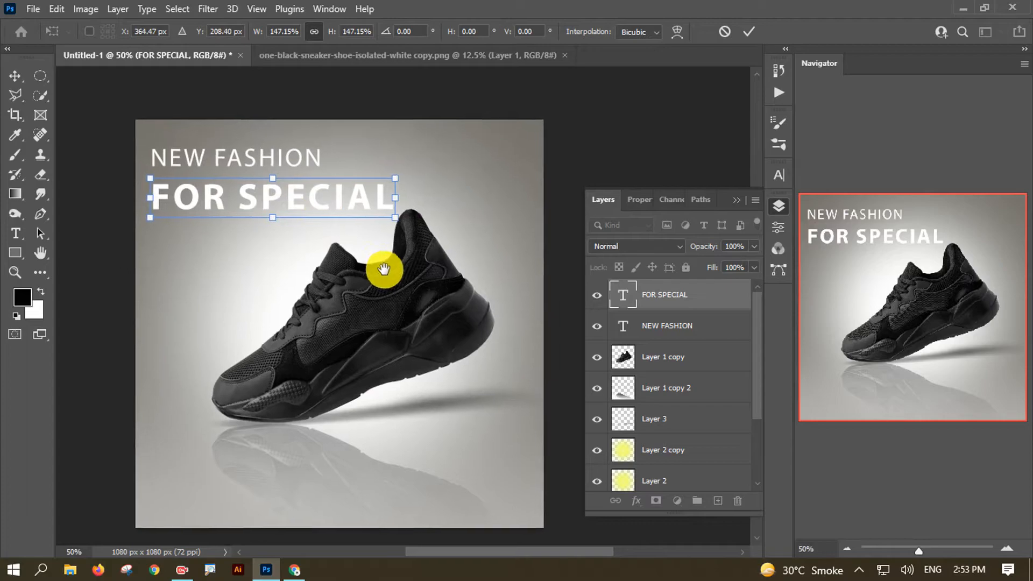
drag(337, 215, 334, 211)
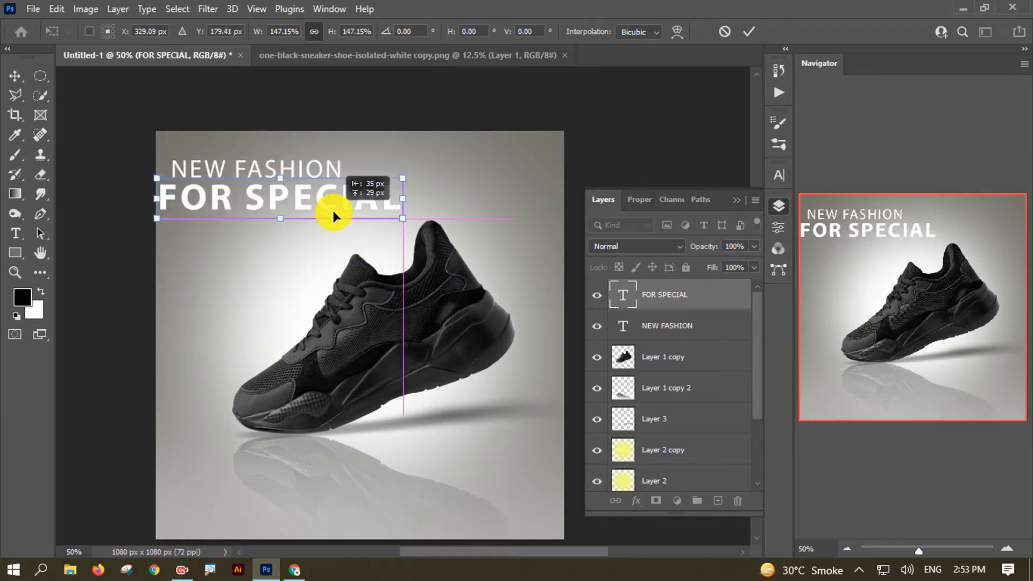
drag(403, 177, 356, 189)
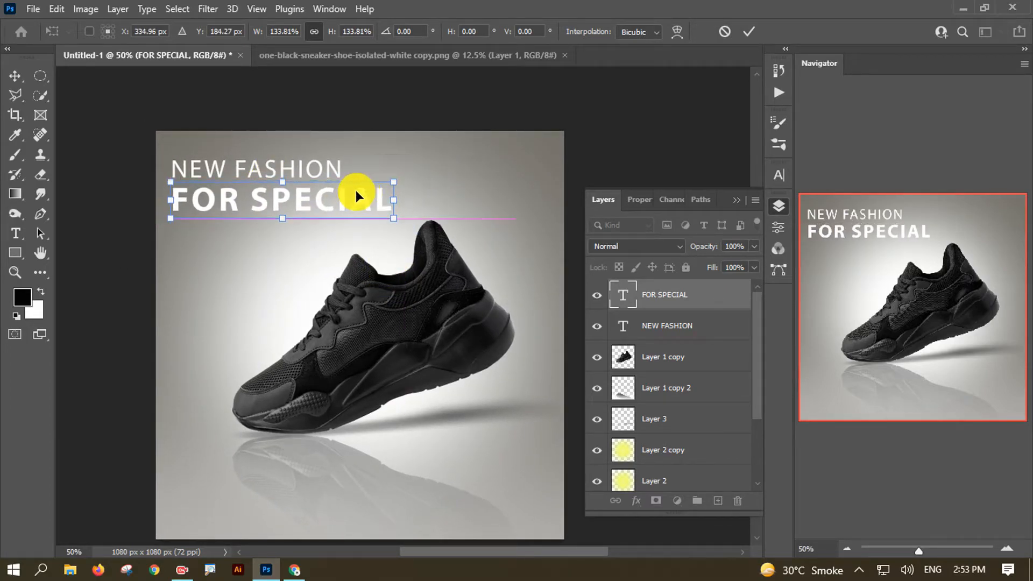
click(749, 31)
- Shrink NEW FASHION slightly, then duplicate FOR SPECIAL just below itself
click(289, 171)
mouse_move(289, 171)
mouse_down()
mouse_move(334, 168)
mouse_move(272, 167)
mouse_up()
key(ctrl+t)
click(749, 31)
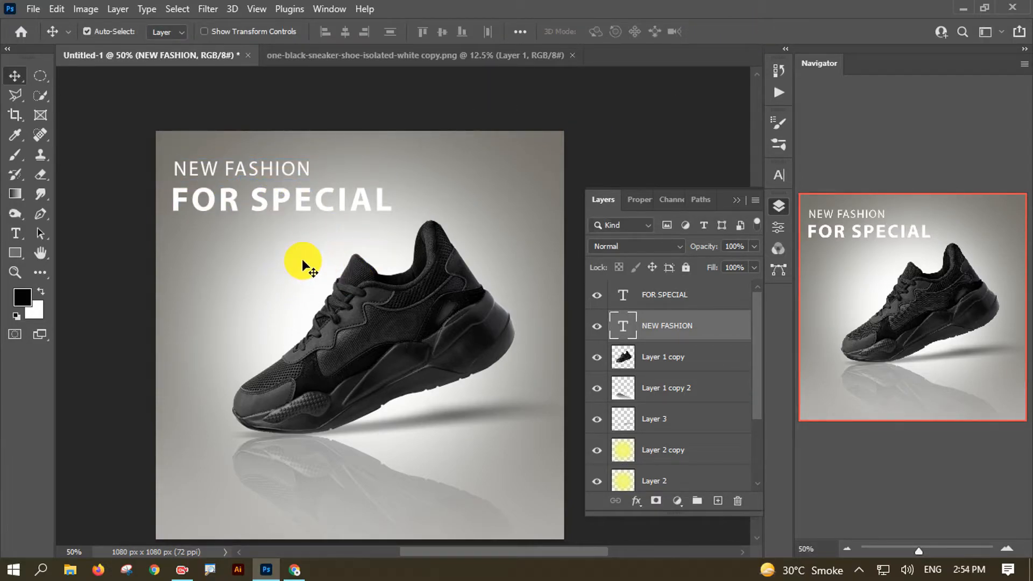
drag(300, 208, 297, 239)
- Retype the duplicated line as 'CUSTOMER' and colour it dark grey
double_click(289, 230)
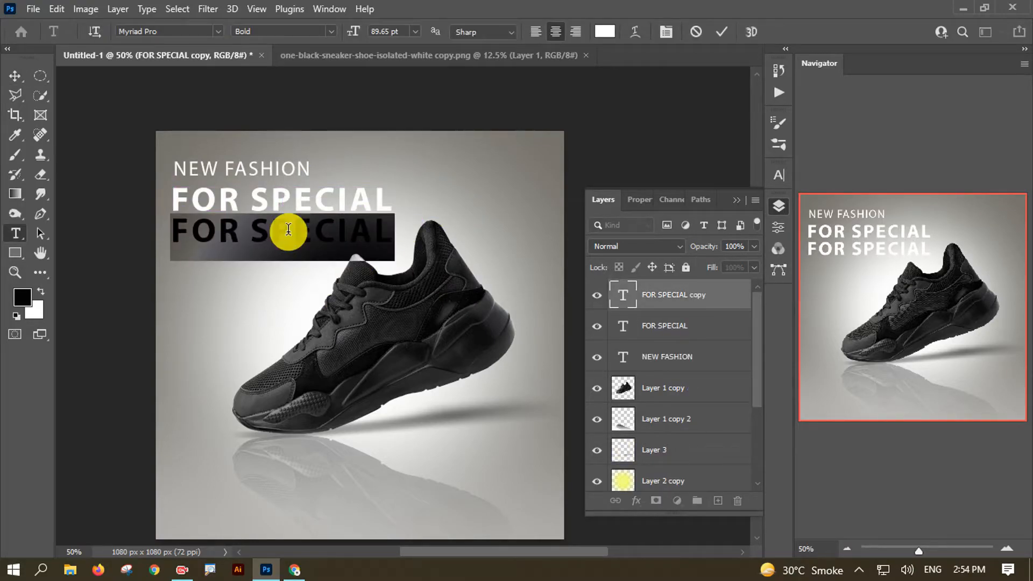
text(CUST)
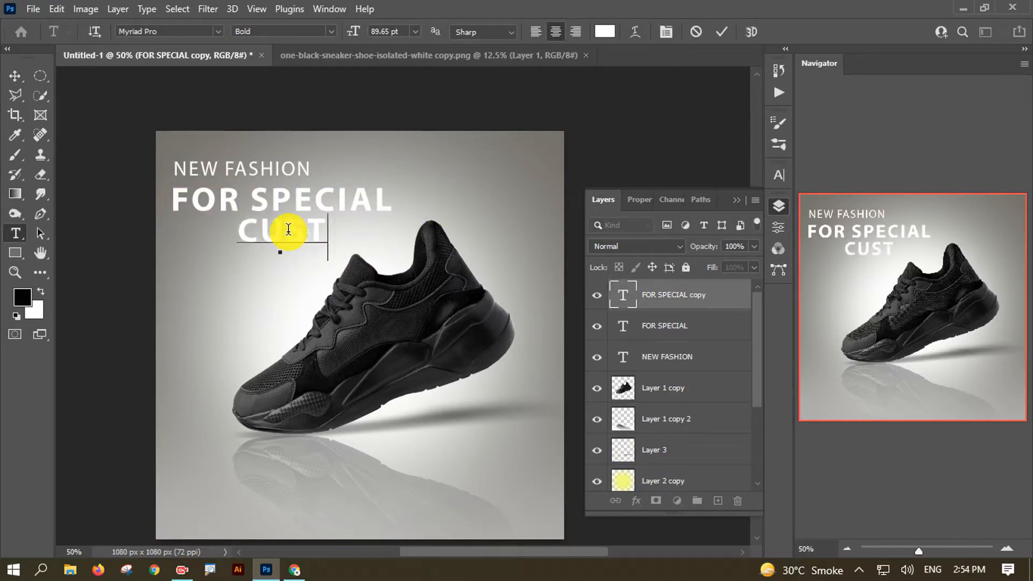
text(OMER)
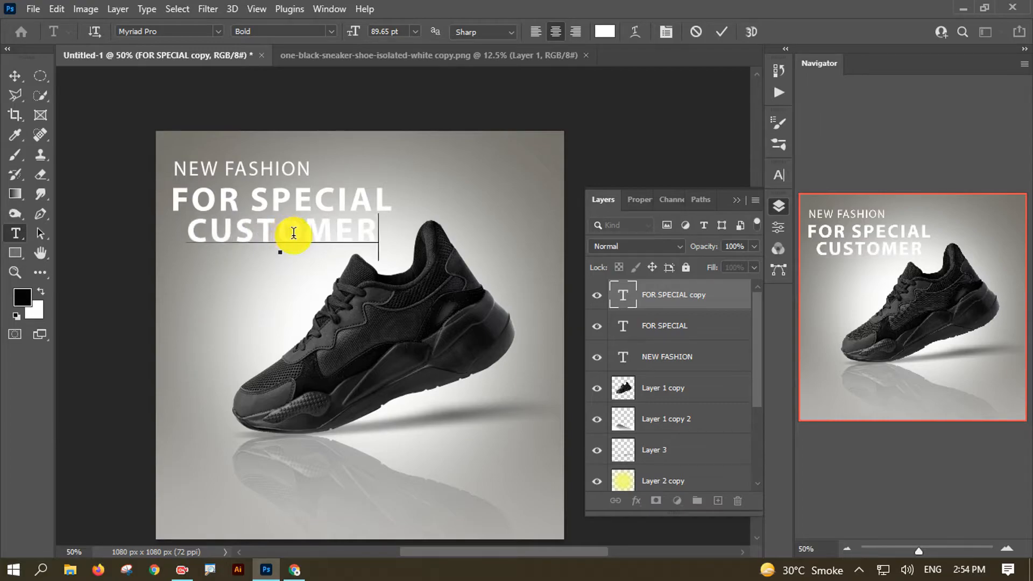
double_click(294, 232)
click(605, 31)
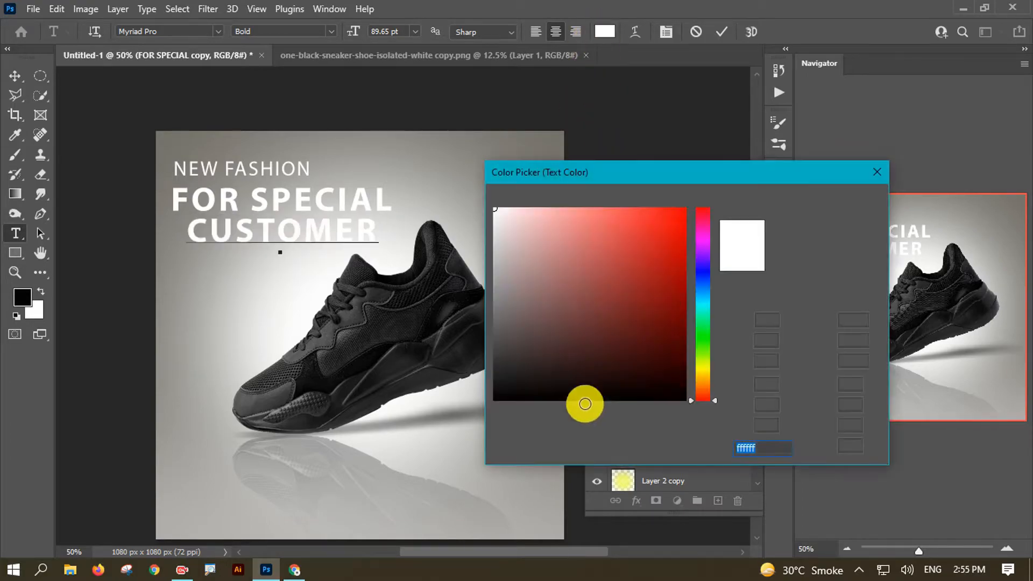
drag(524, 312, 496, 338)
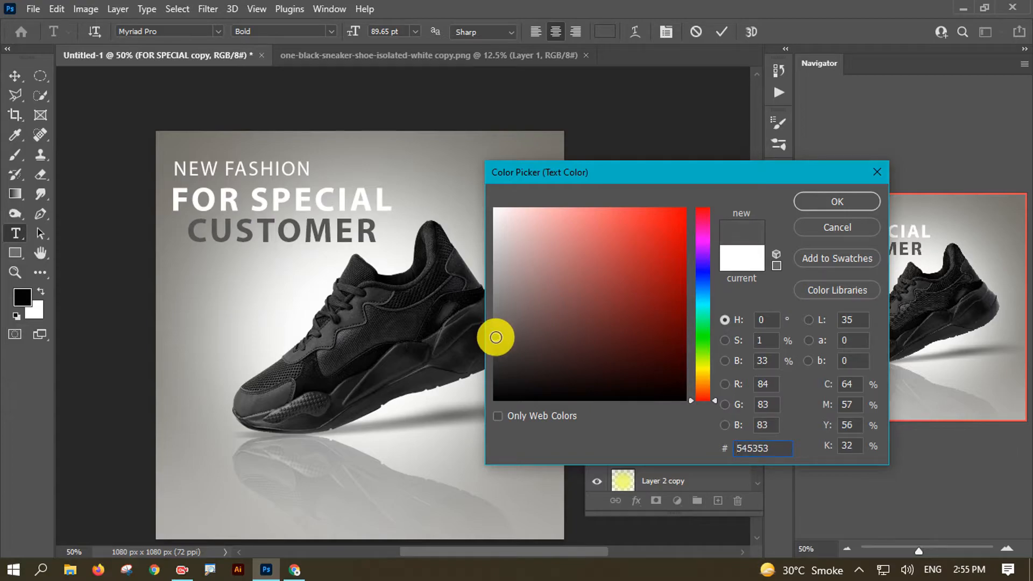
click(837, 201)
click(15, 76)
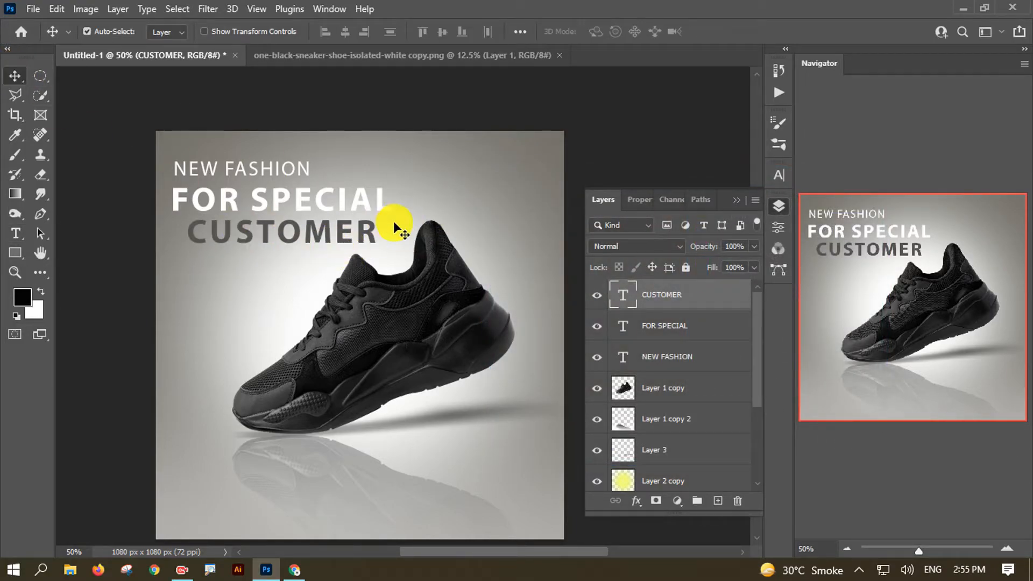
- Nudge CUSTOMER up closer to the FOR SPECIAL line
key(ctrl+minus)
key(ctrl+plus)
key(ctrl+plus)
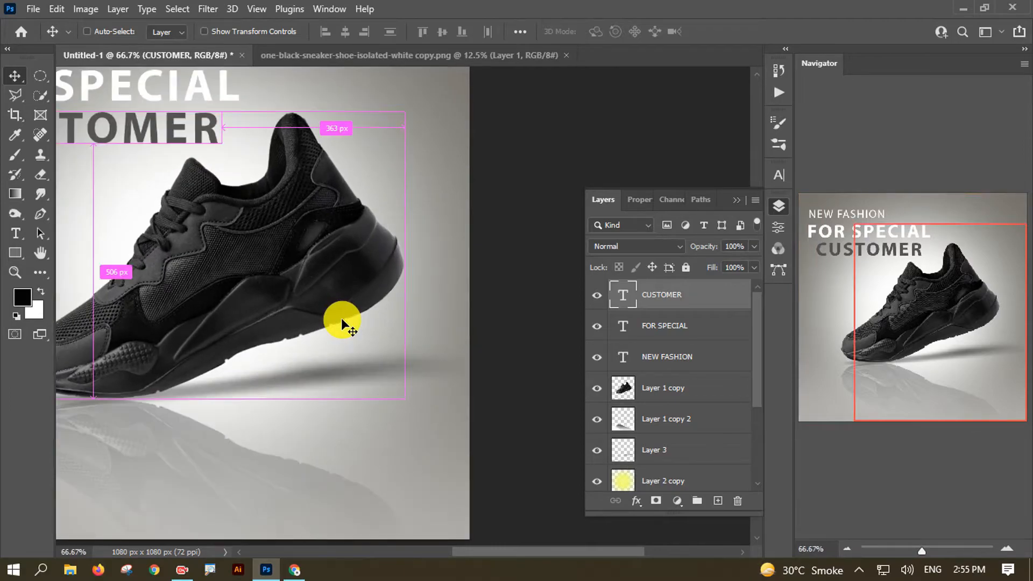
key(ctrl+minus)
key(ctrl+minus)
key(Up)
key(Up)
key(Up)
key(Up)
key(Up)
key(Up)
key(Up)
key(Up)
key(Up)
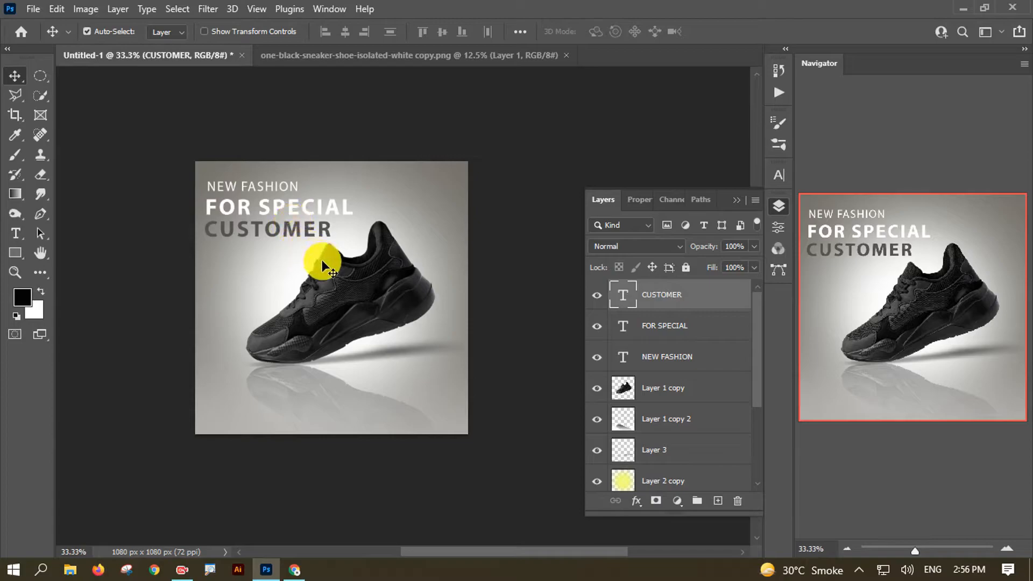
drag(342, 268, 338, 269)
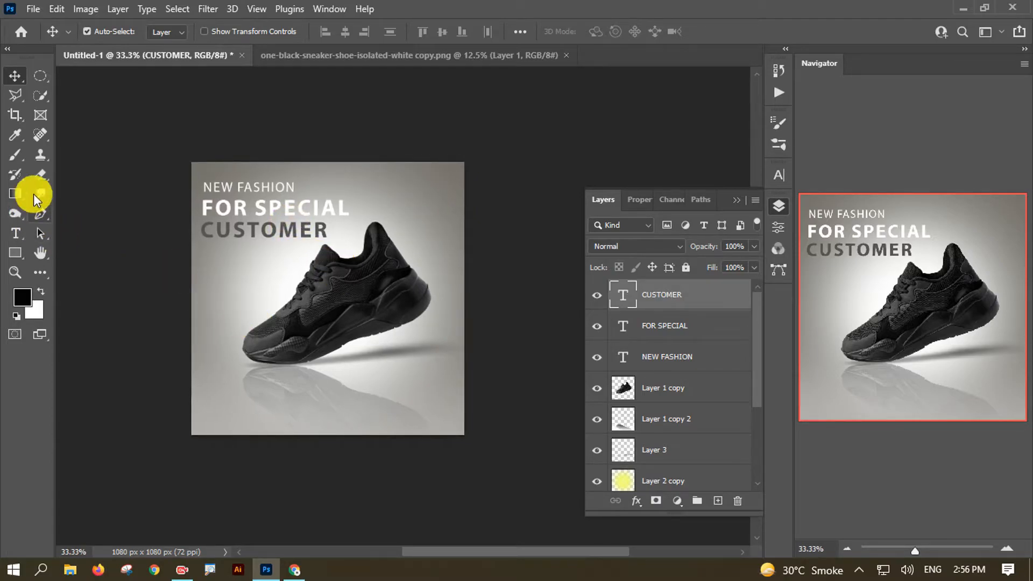
- Draw a circle with the Ellipse Tool to the left of the shoe
click(16, 257)
click(62, 251)
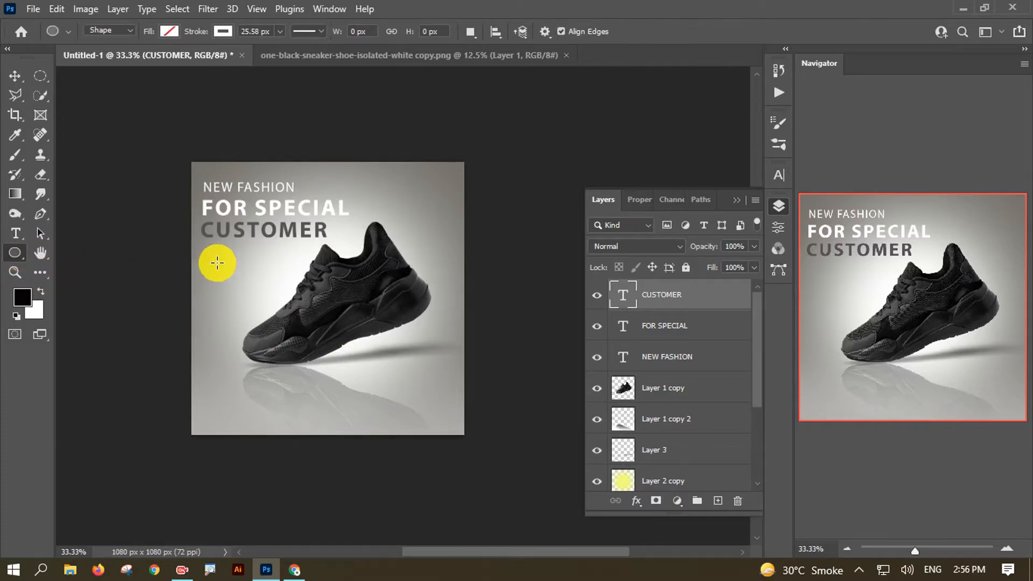
drag(209, 257, 261, 287)
key(ctrl+z)
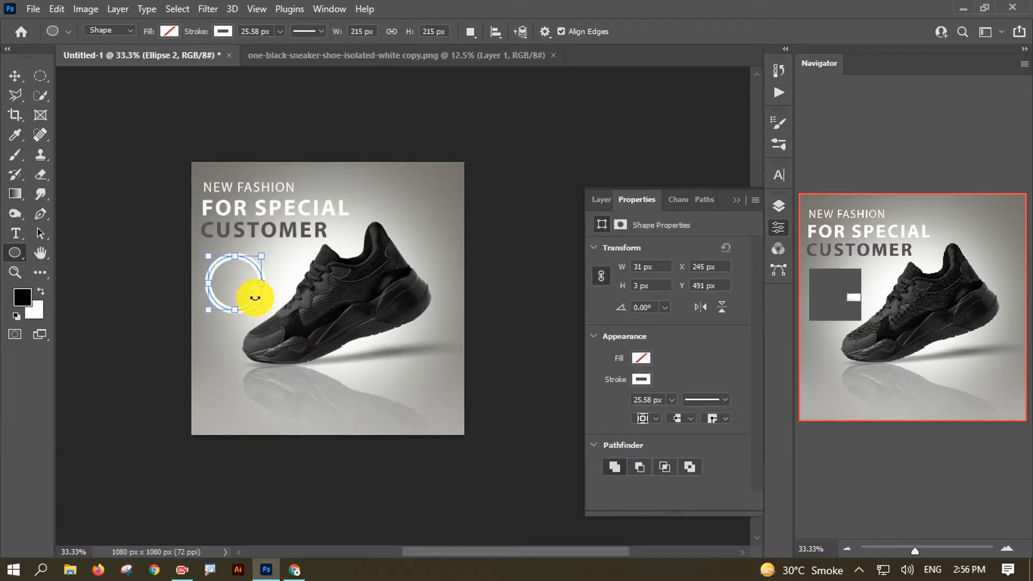
drag(257, 268, 277, 265)
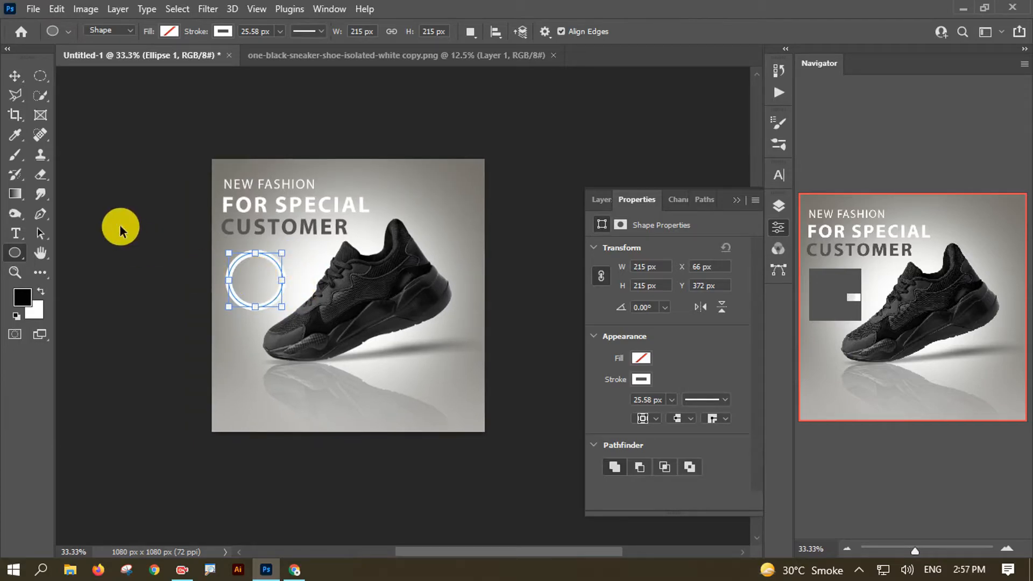
key(ctrl+plus)
drag(198, 238, 236, 243)
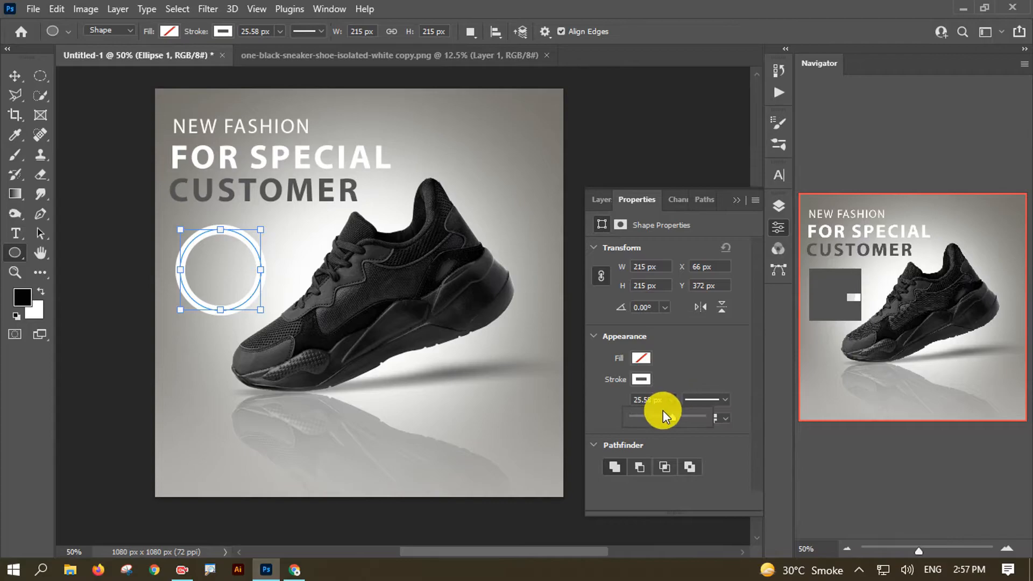
- Give the circle a 12.12 px white stroke and dark grey fill
drag(658, 414, 655, 414)
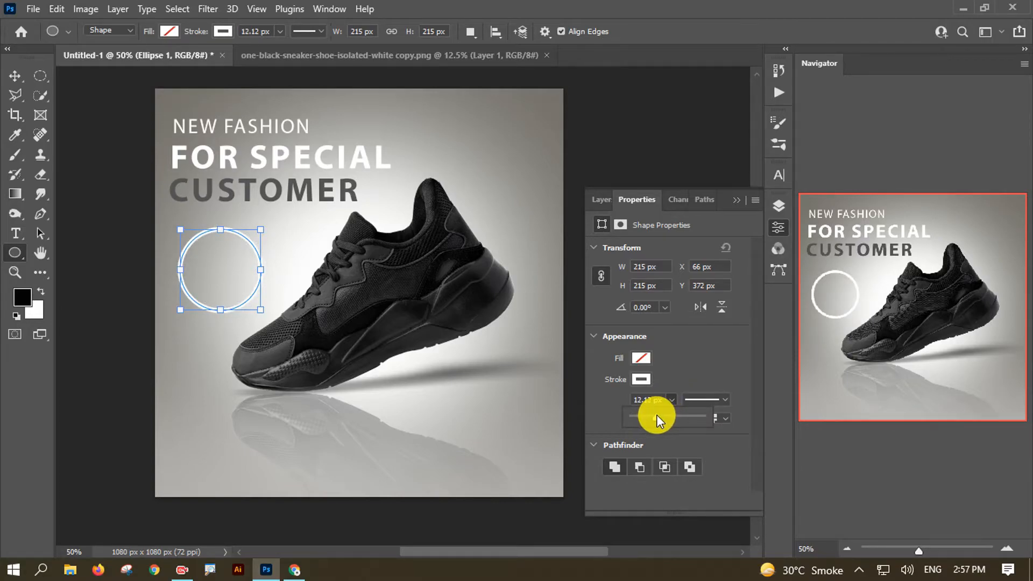
click(685, 347)
click(641, 359)
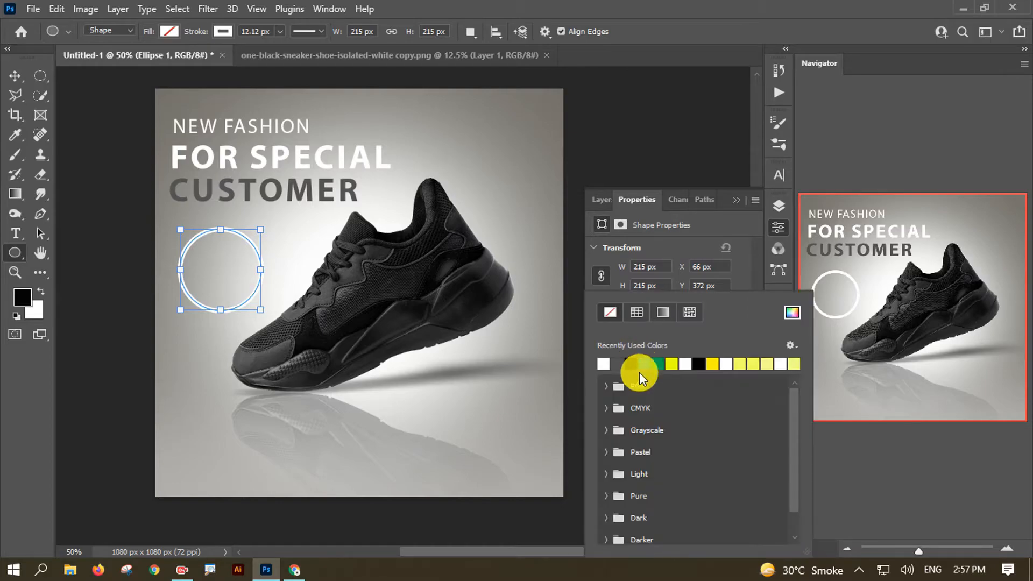
click(619, 365)
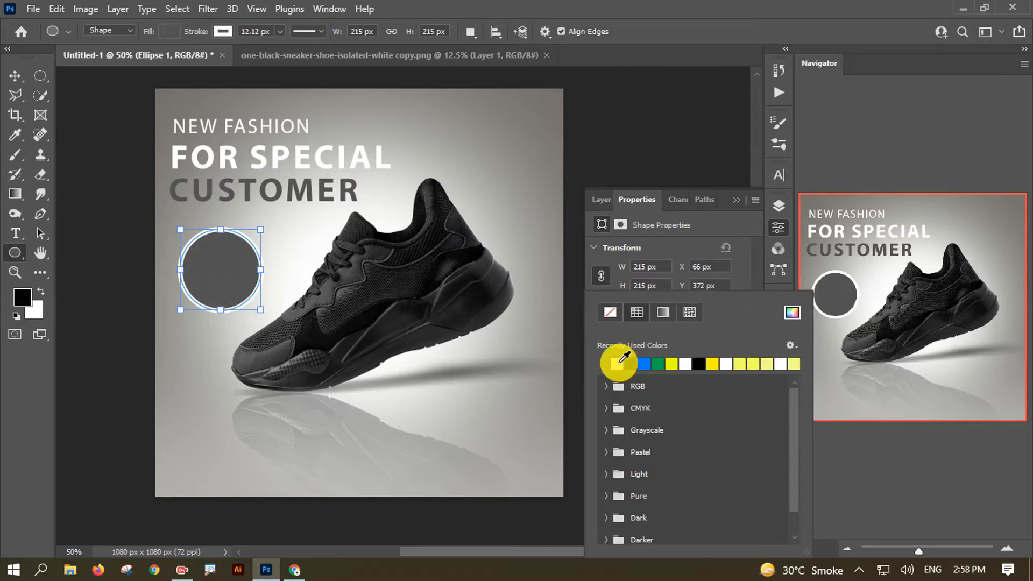
click(596, 199)
click(666, 328)
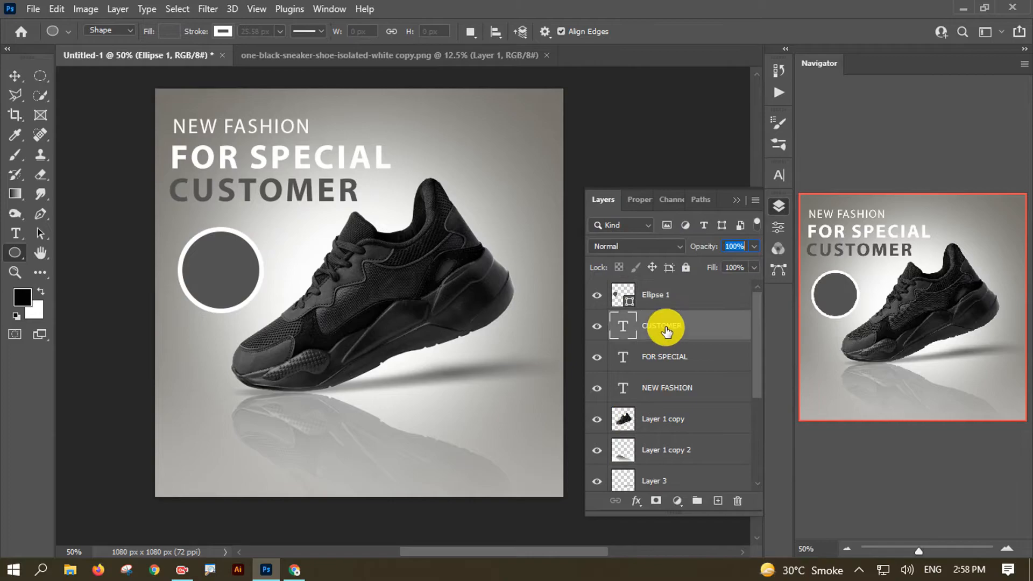
click(694, 300)
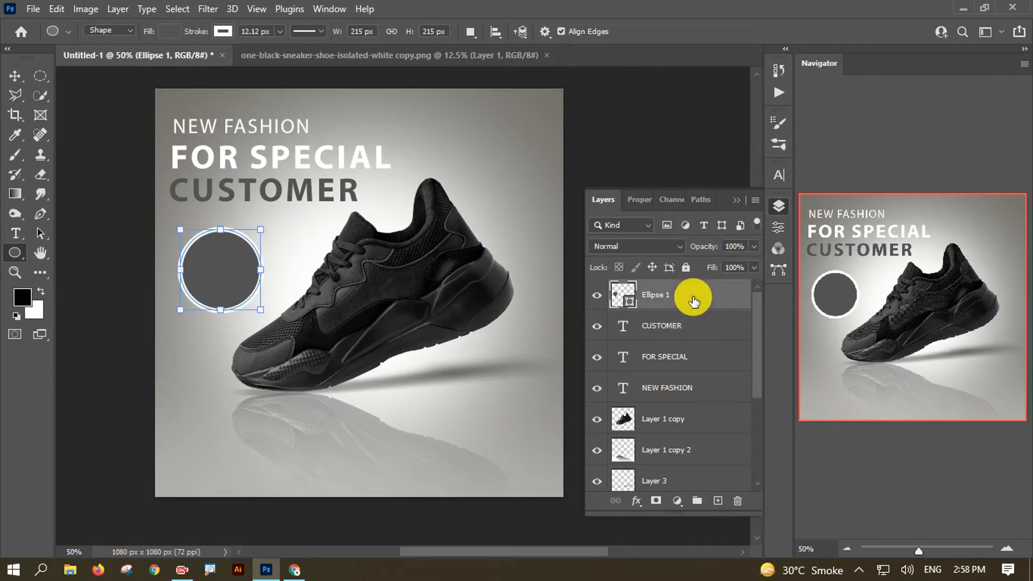
- Give Ellipse 1 a Normal-mode Gradient Overlay at about 45% opacity and 104% scale
double_click(692, 299)
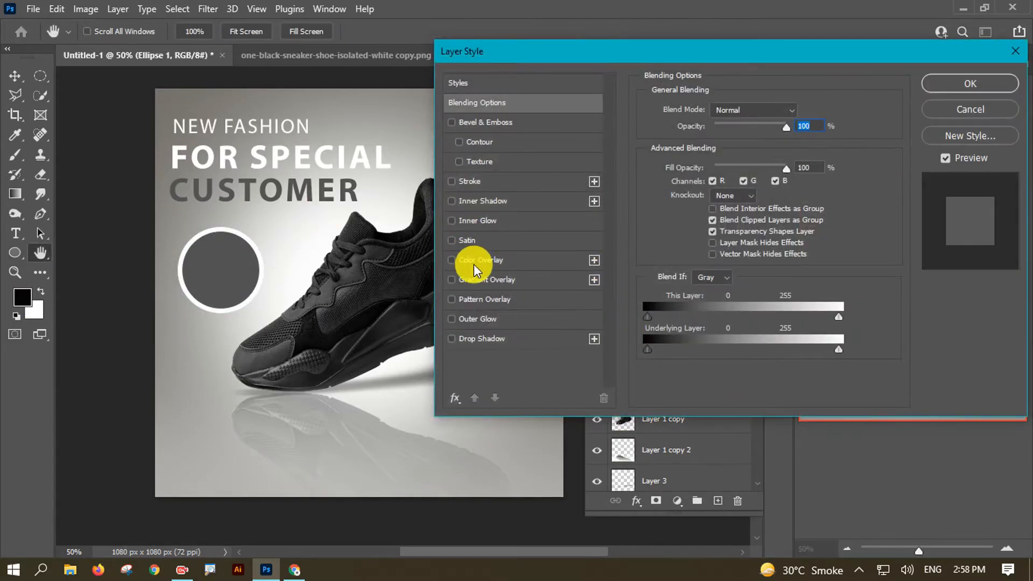
click(484, 281)
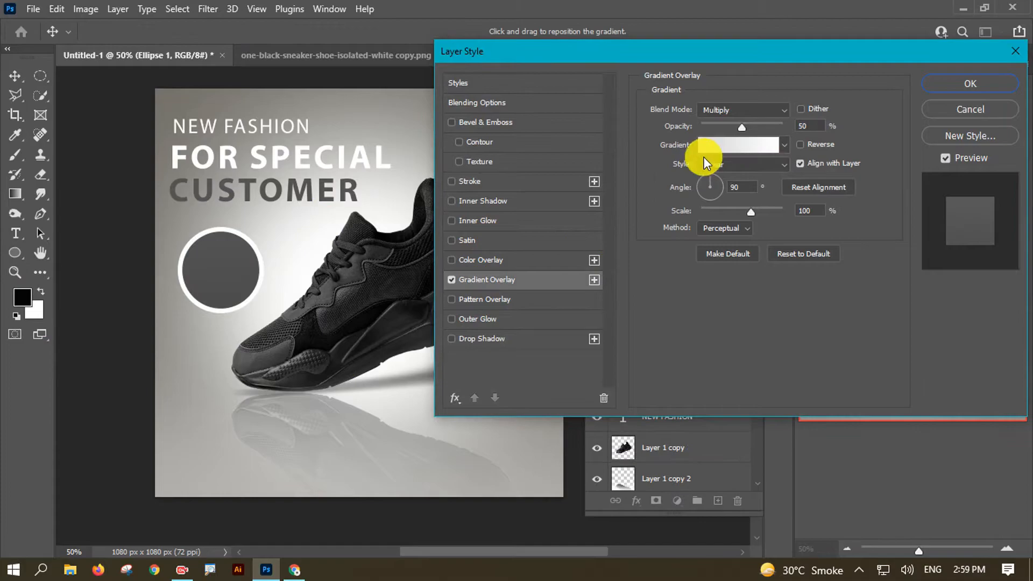
click(734, 108)
click(723, 121)
drag(750, 127, 727, 127)
mouse_move(757, 211)
mouse_down()
mouse_move(710, 212)
mouse_move(753, 209)
mouse_up()
drag(726, 127, 735, 126)
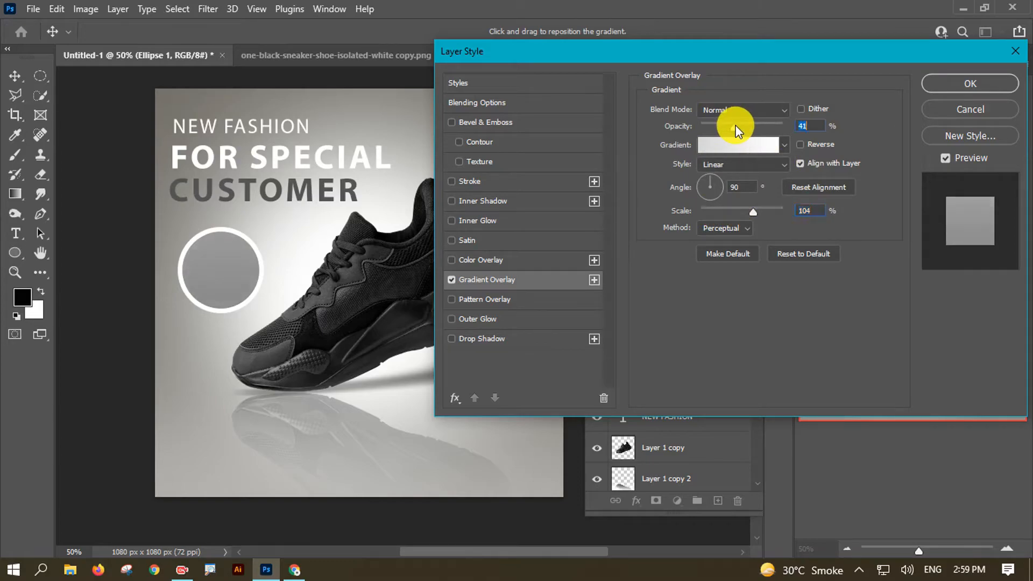
key(Return)
click(687, 352)
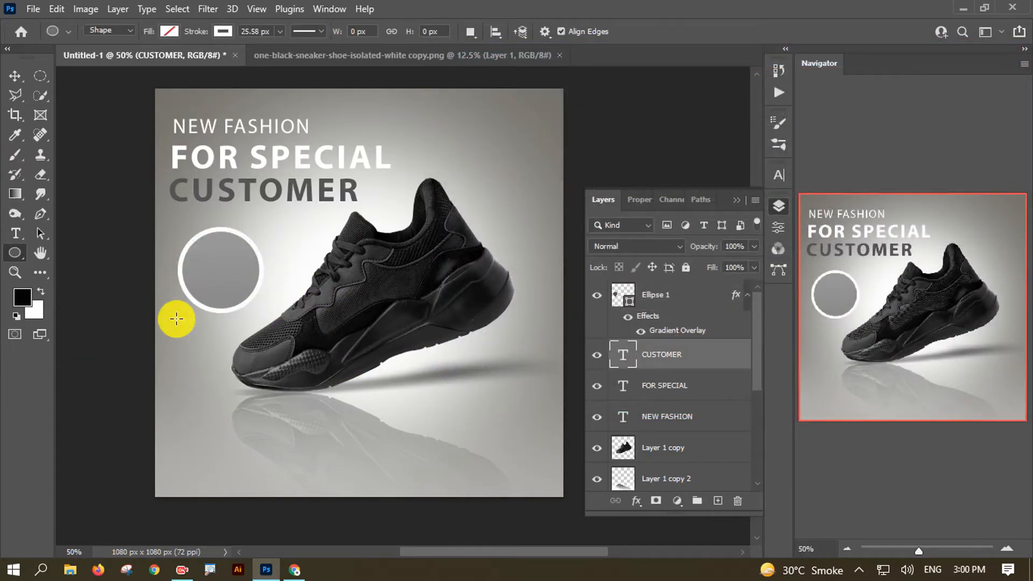
- Duplicate the NEW FASHION text and stack the copy above the Ellipse 1 layer
key(v)
drag(213, 220, 214, 259)
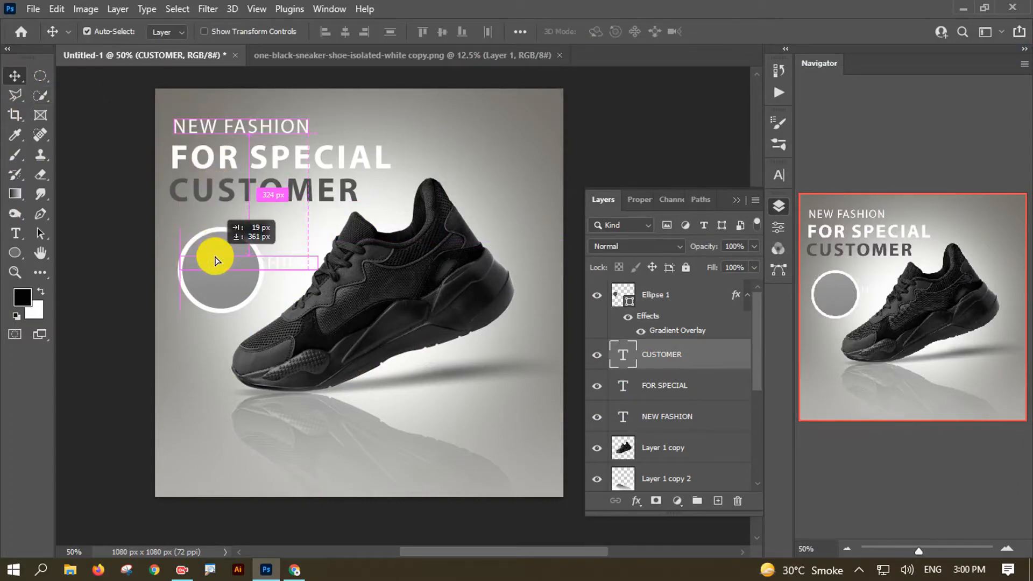
click(687, 417)
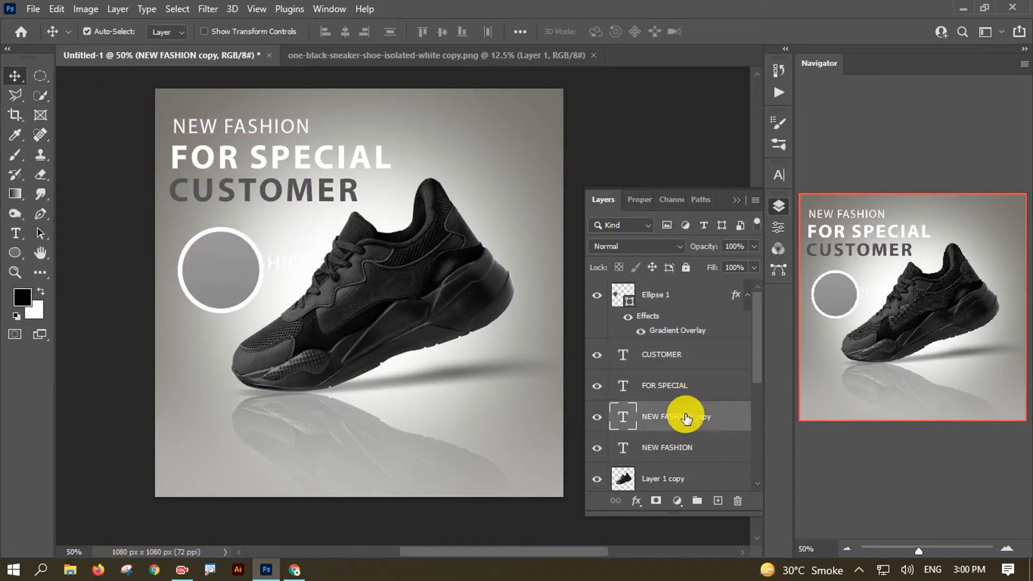
click(597, 417)
drag(672, 429, 695, 288)
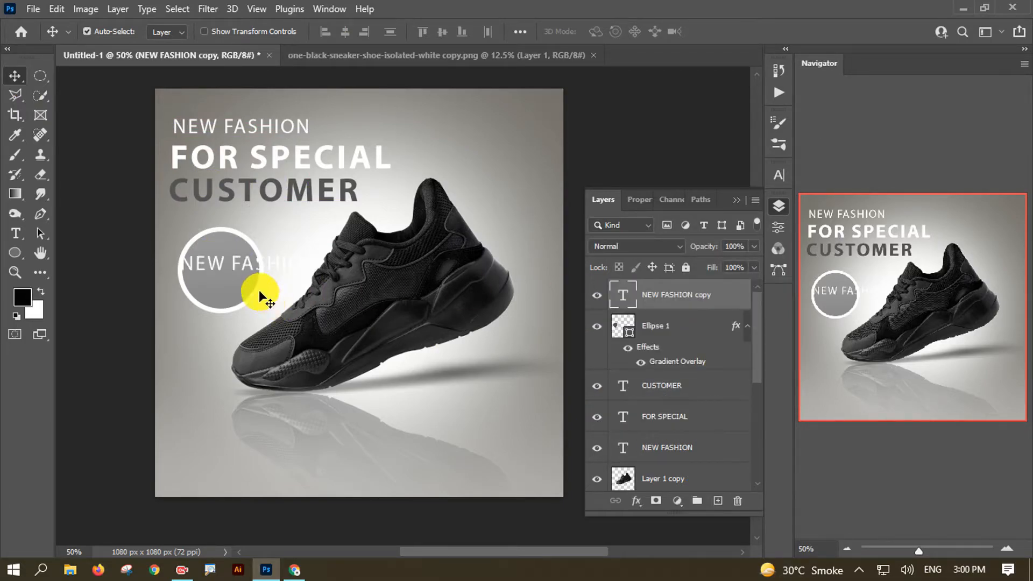
- Retype the copy as '60% OFF' and move it inside the circle
double_click(219, 261)
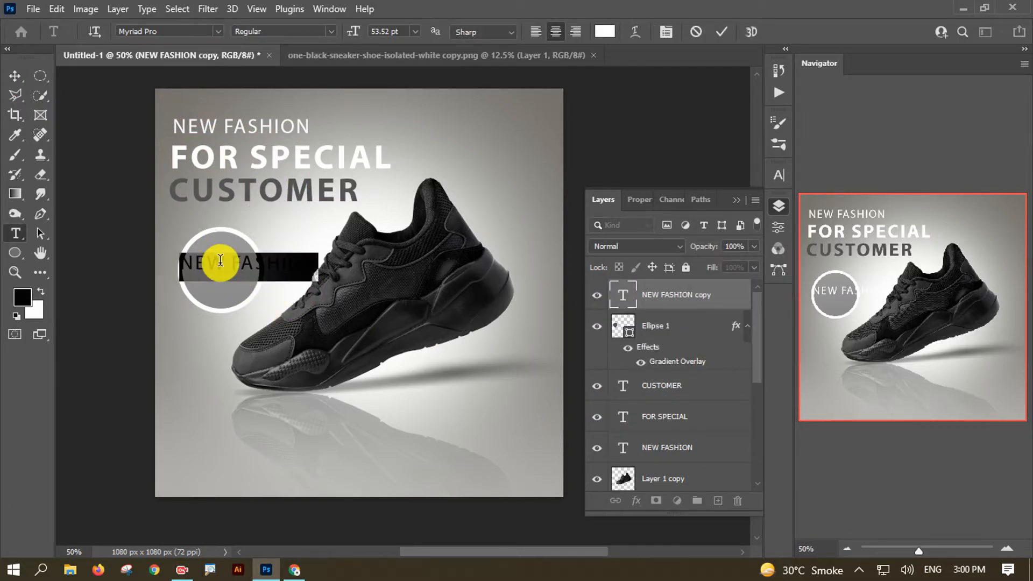
text(60% OFF)
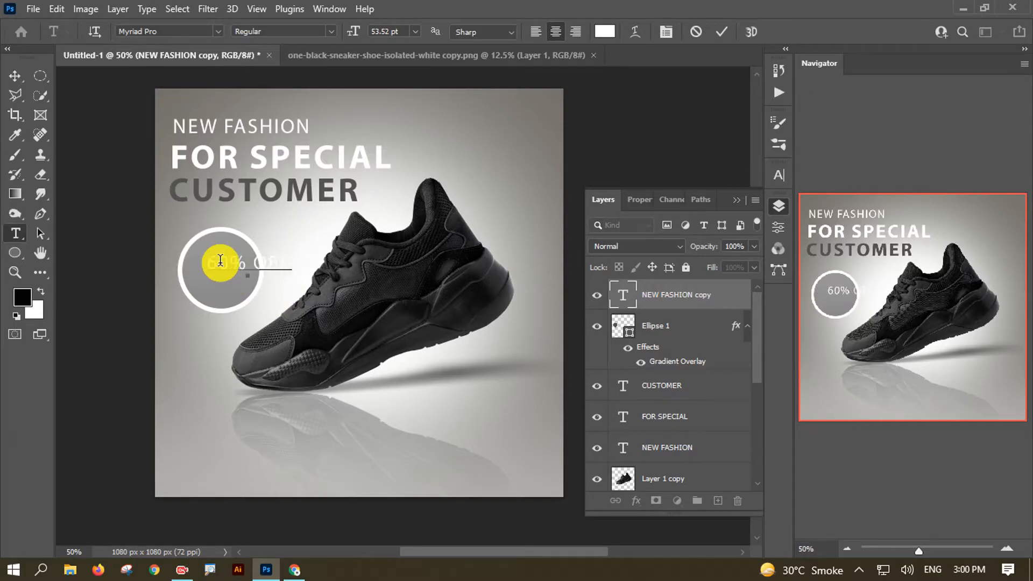
click(15, 75)
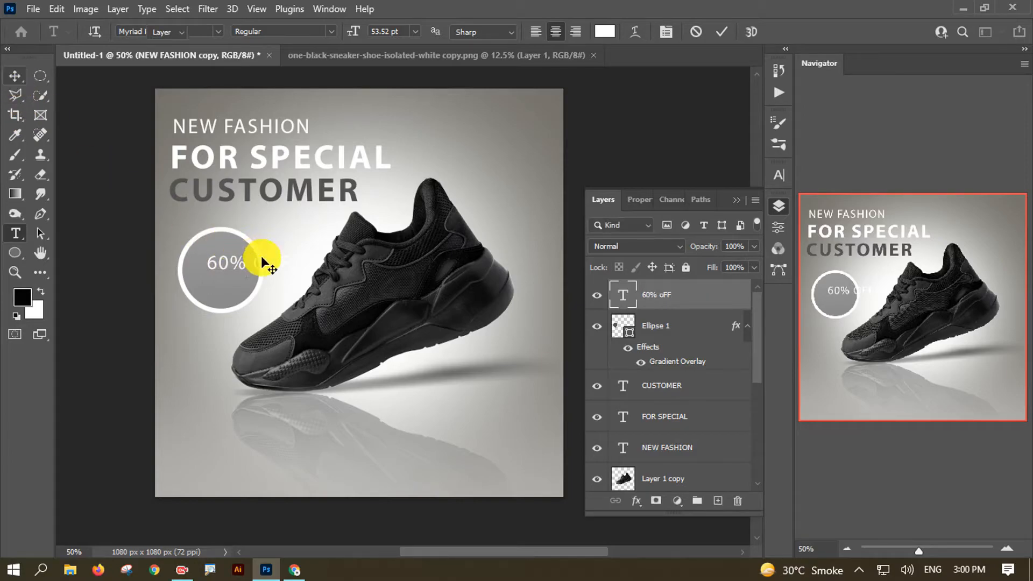
drag(265, 259, 245, 269)
click(234, 260)
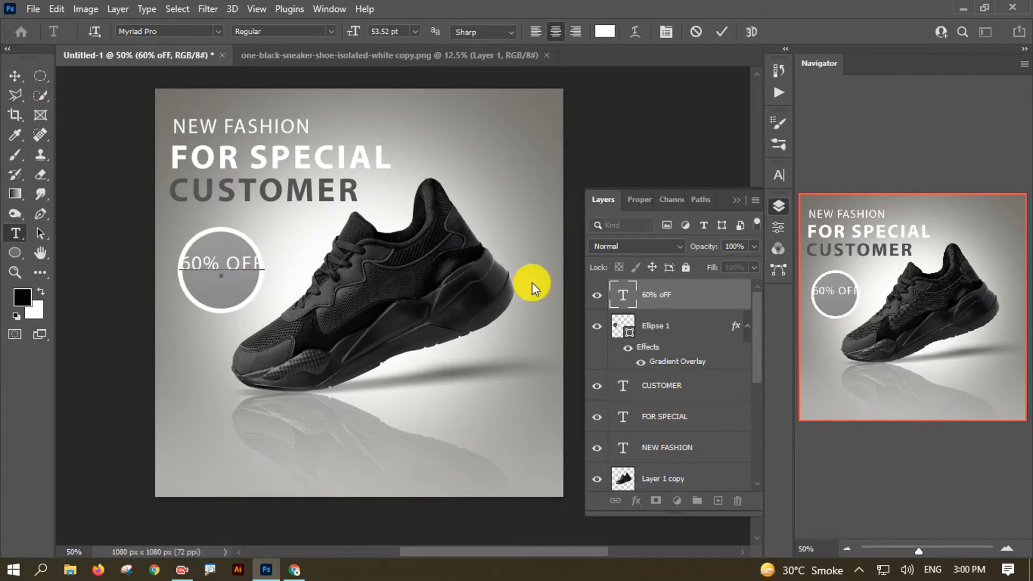
- Adjust the 60% OFF line spacing and tracking in the Character panel
drag(226, 261, 279, 260)
key(ctrl+t)
drag(181, 263, 269, 264)
drag(696, 217, 669, 224)
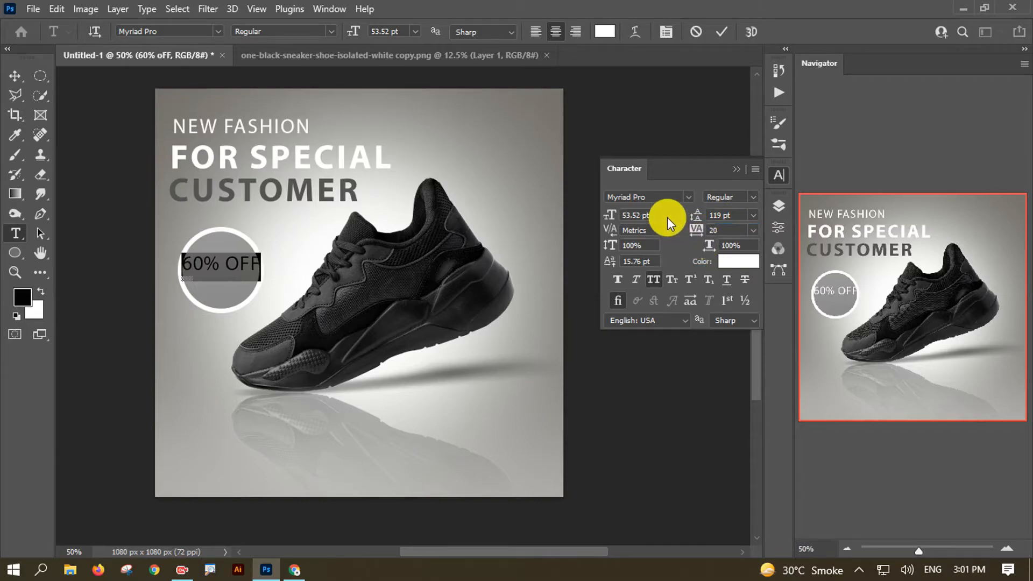
- Break 60% OFF onto two lines, tighten the spacing, and enlarge OFF to 88 pt
click(223, 264)
key(Return)
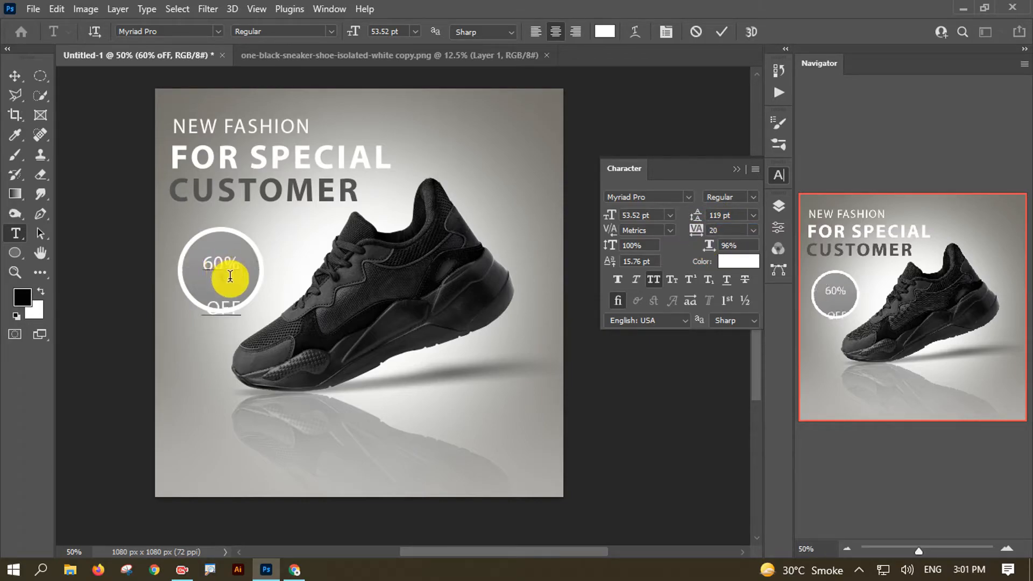
double_click(234, 302)
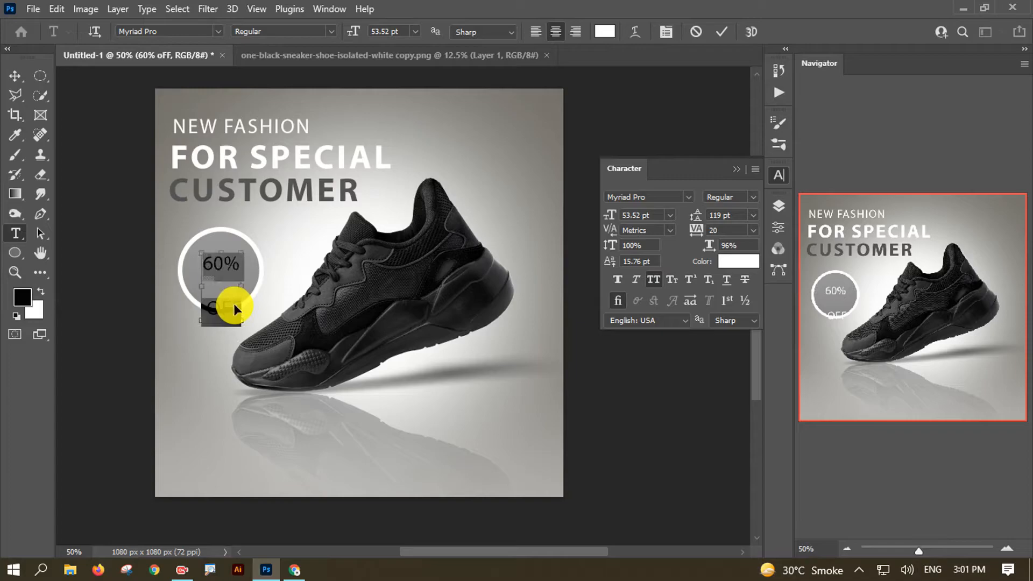
drag(695, 216, 657, 222)
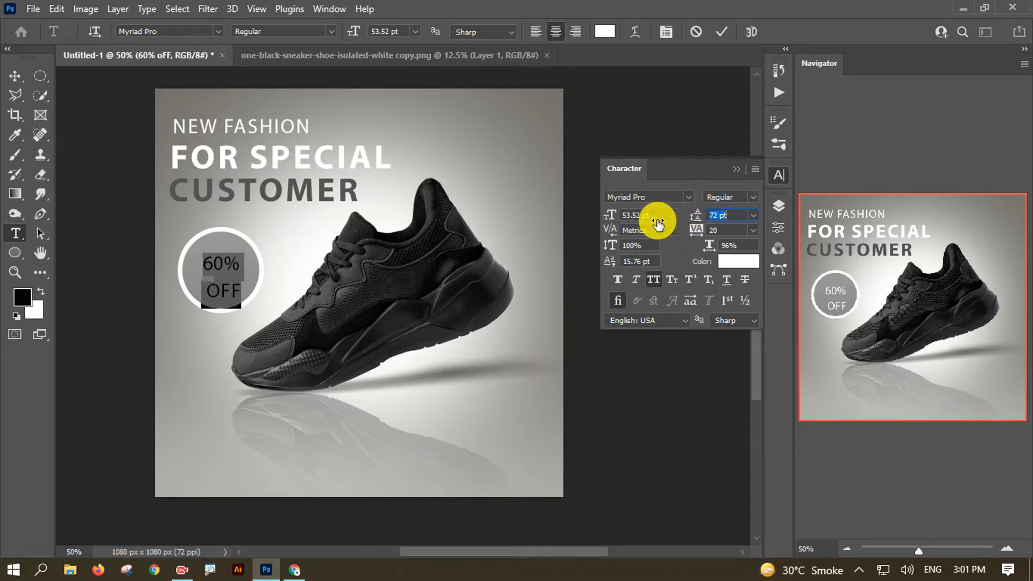
double_click(218, 274)
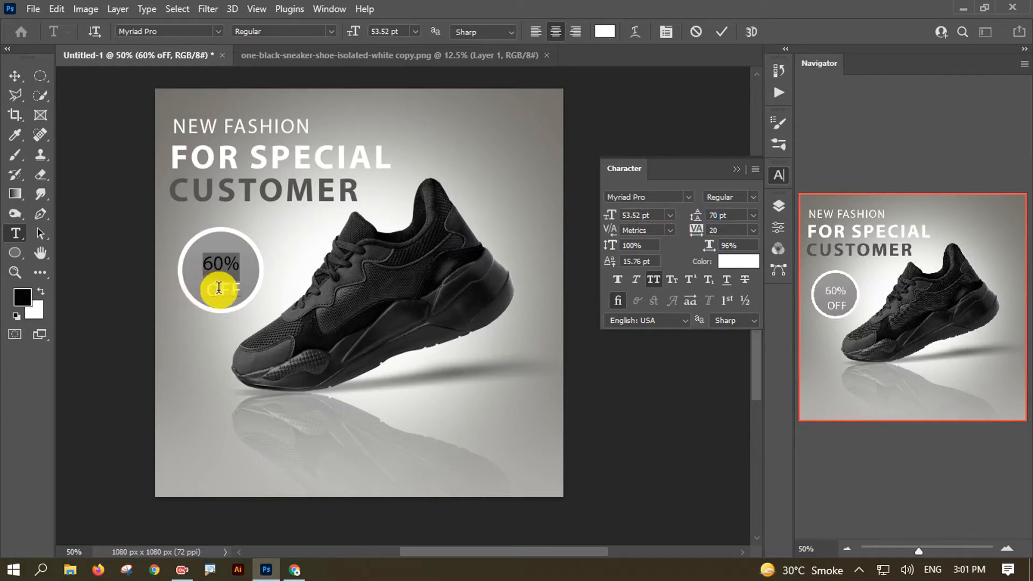
double_click(221, 291)
drag(611, 219, 639, 216)
drag(234, 268, 234, 268)
- Select both lines of the badge text and set the leading to 74 pt
click(192, 270)
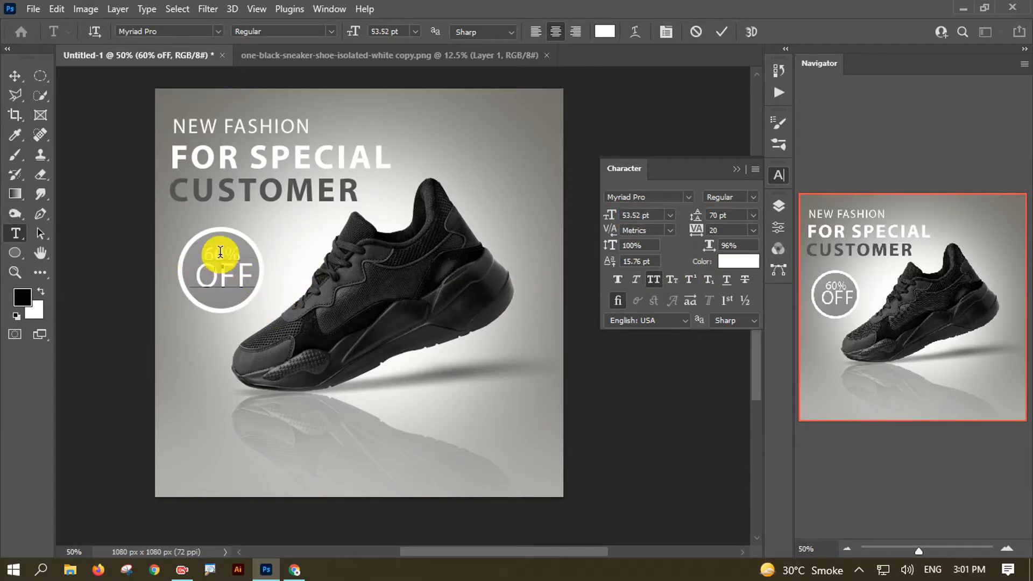
double_click(220, 253)
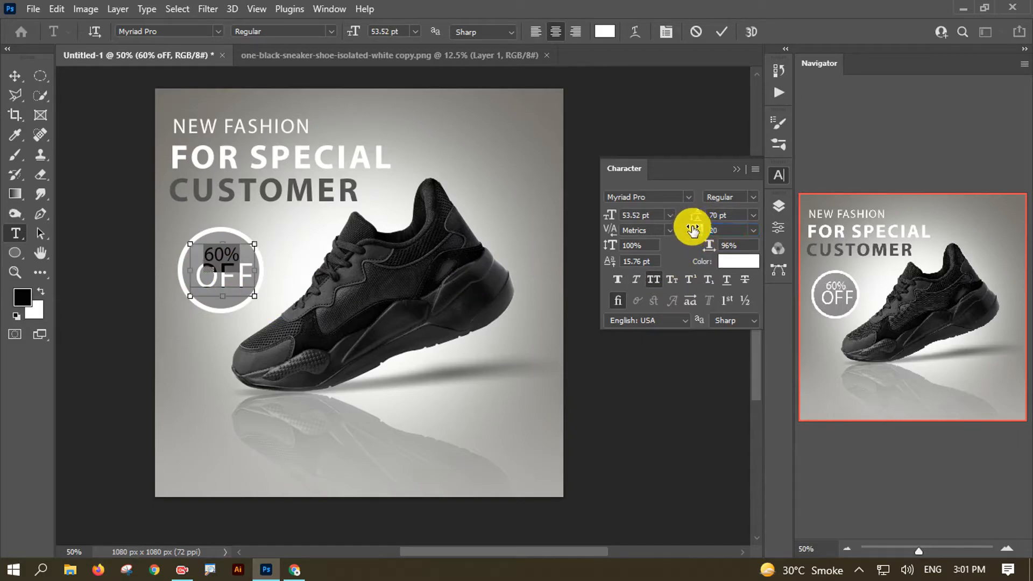
double_click(216, 271)
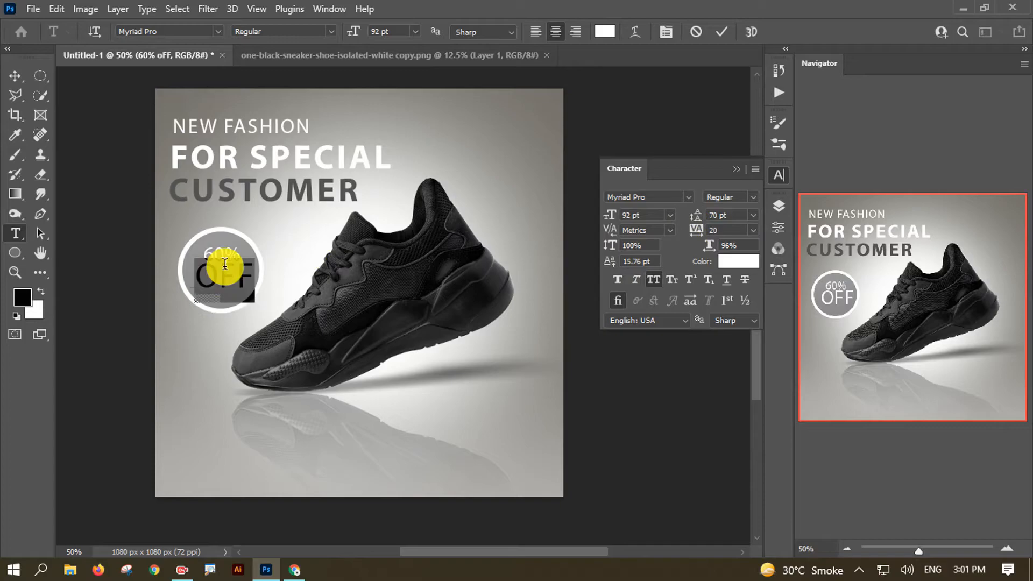
key(ctrl+a)
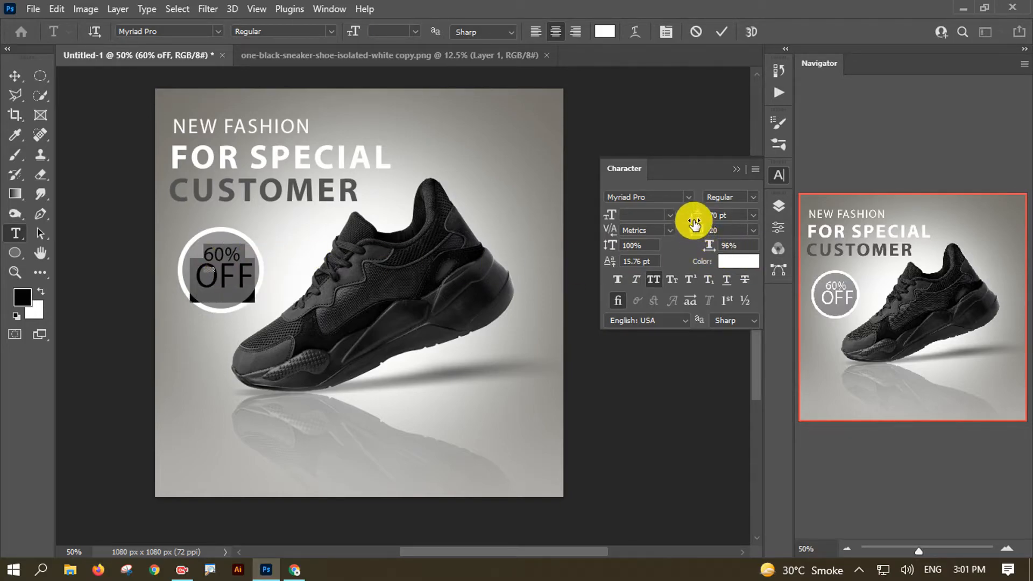
drag(698, 221, 696, 221)
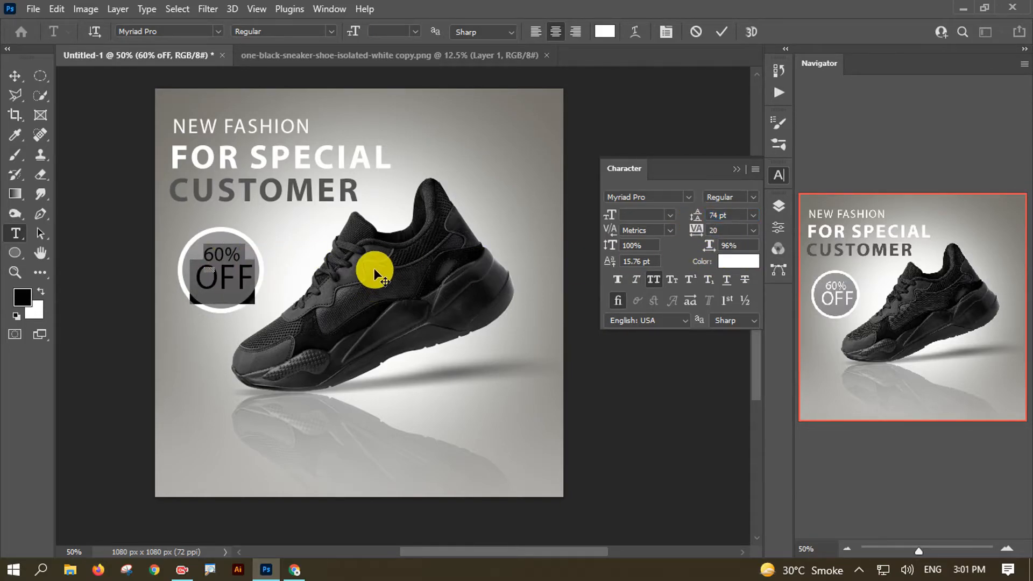
- Color the badge text a bright lime yellow-green and commit the edits
click(734, 262)
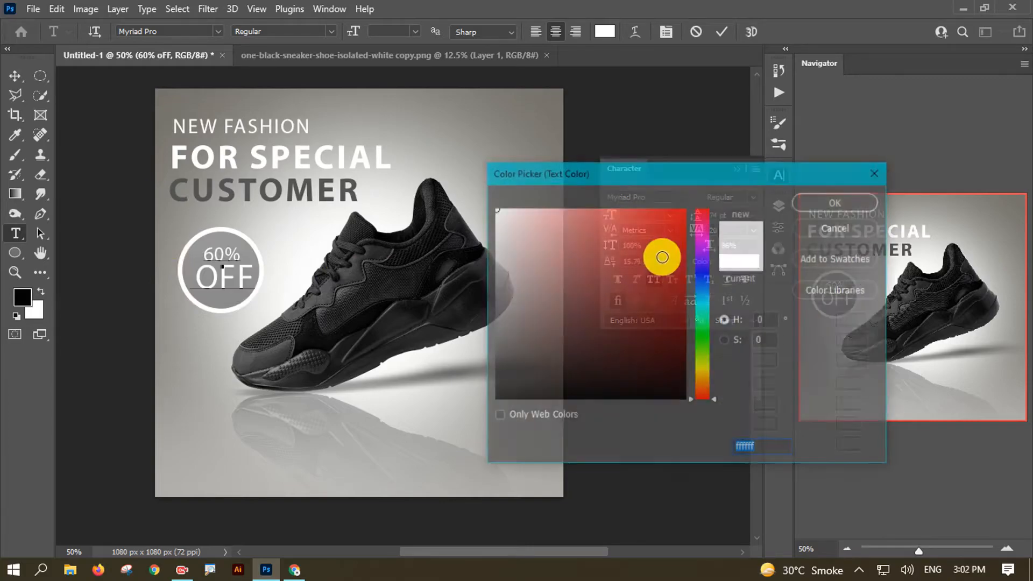
click(226, 266)
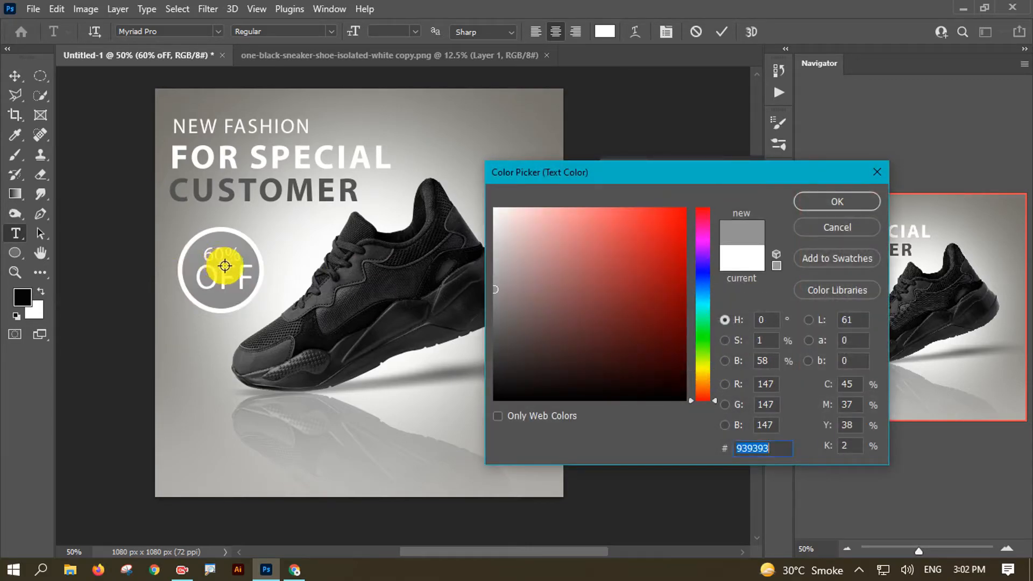
click(807, 226)
click(228, 270)
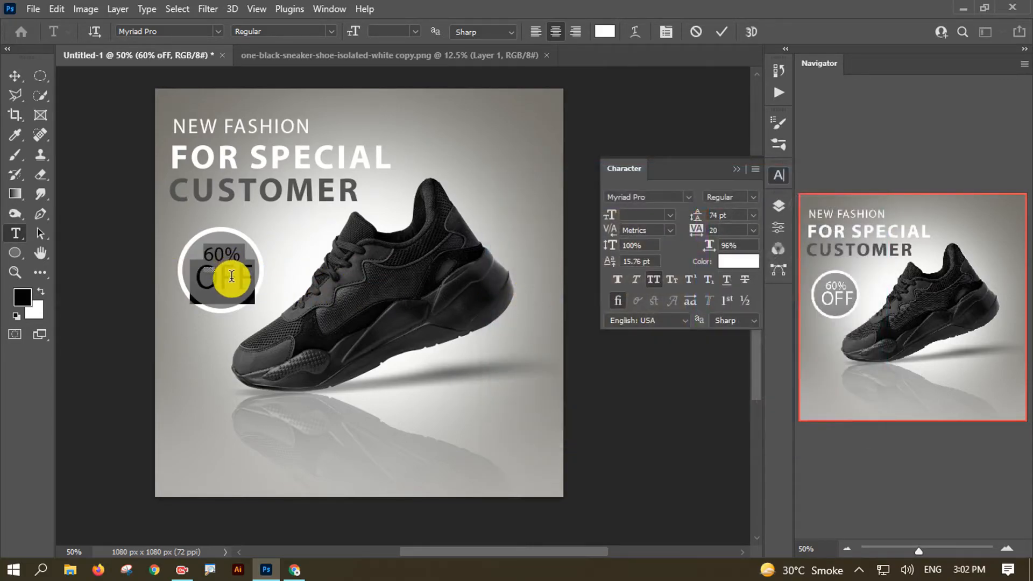
click(740, 263)
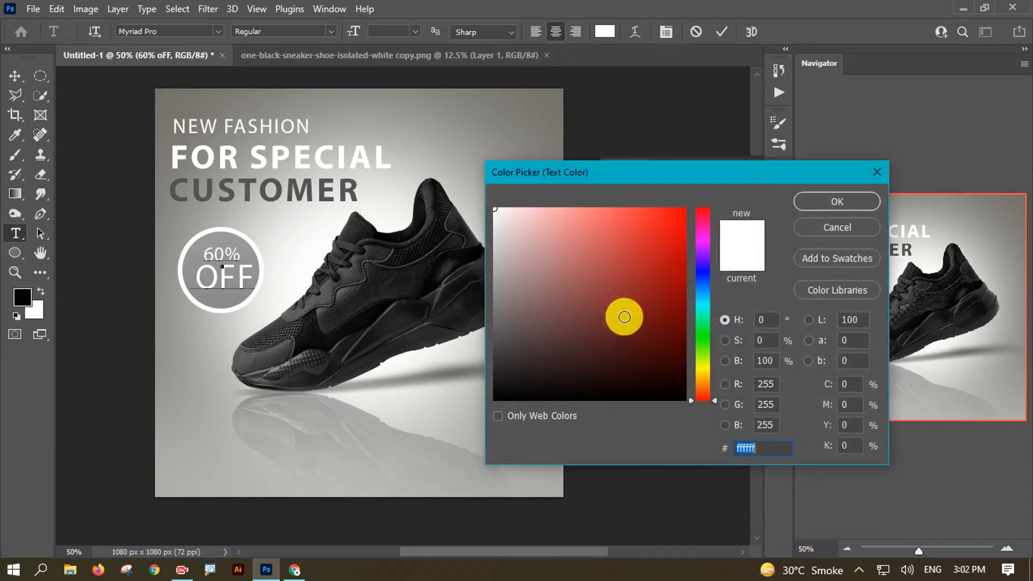
click(699, 372)
click(660, 239)
drag(661, 239, 683, 195)
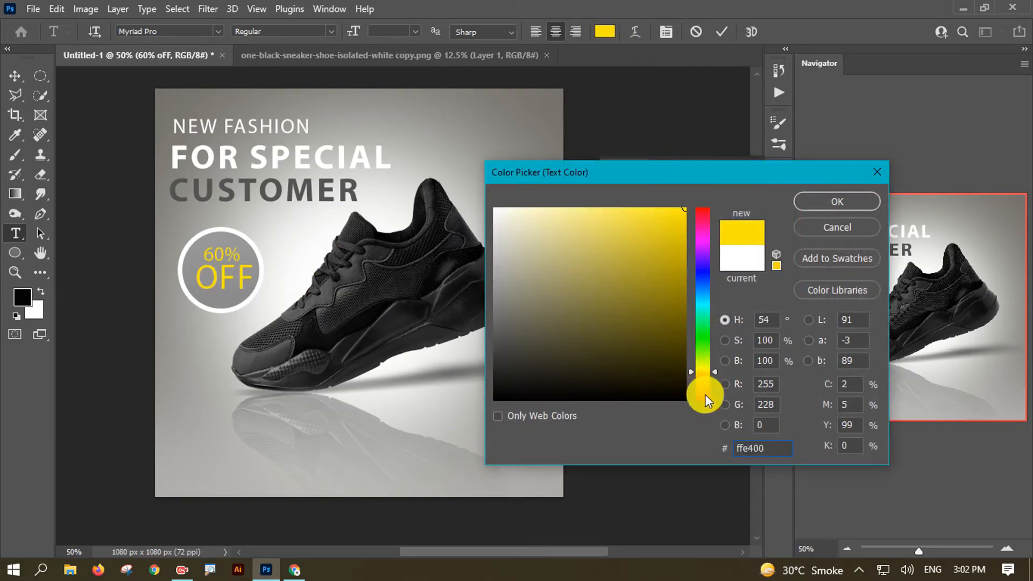
click(693, 368)
drag(693, 367, 691, 364)
click(831, 207)
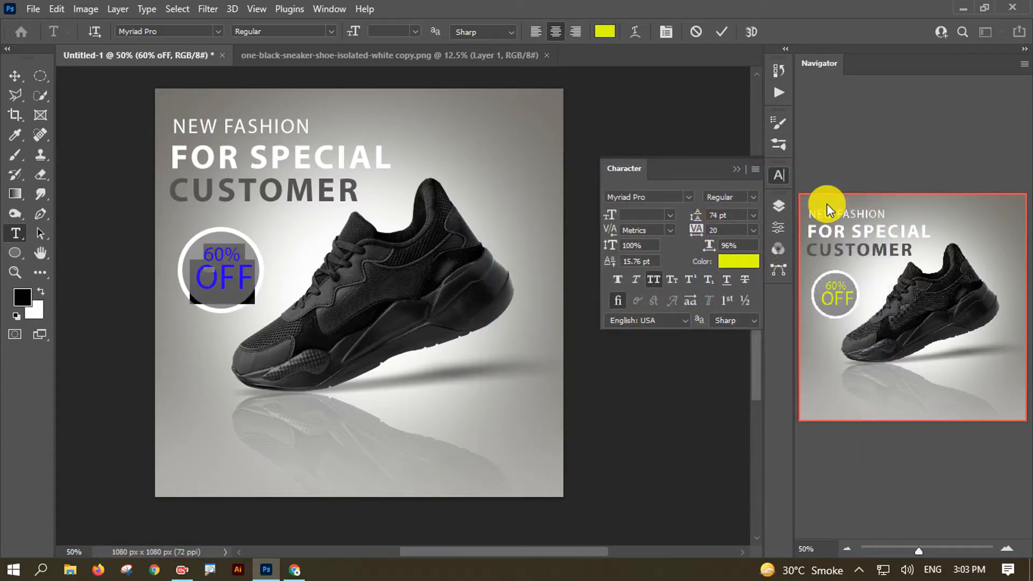
click(721, 31)
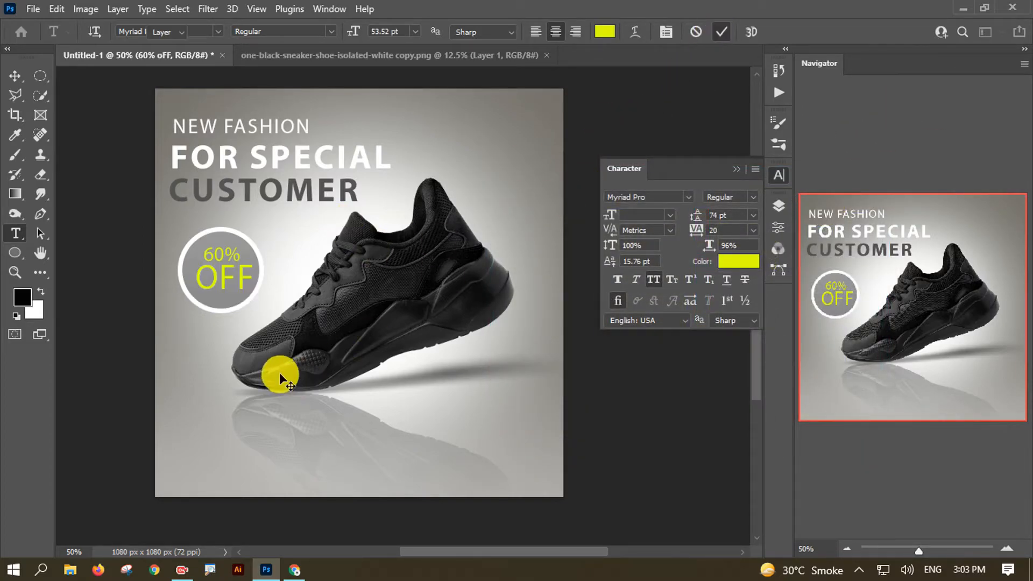
drag(392, 315, 386, 324)
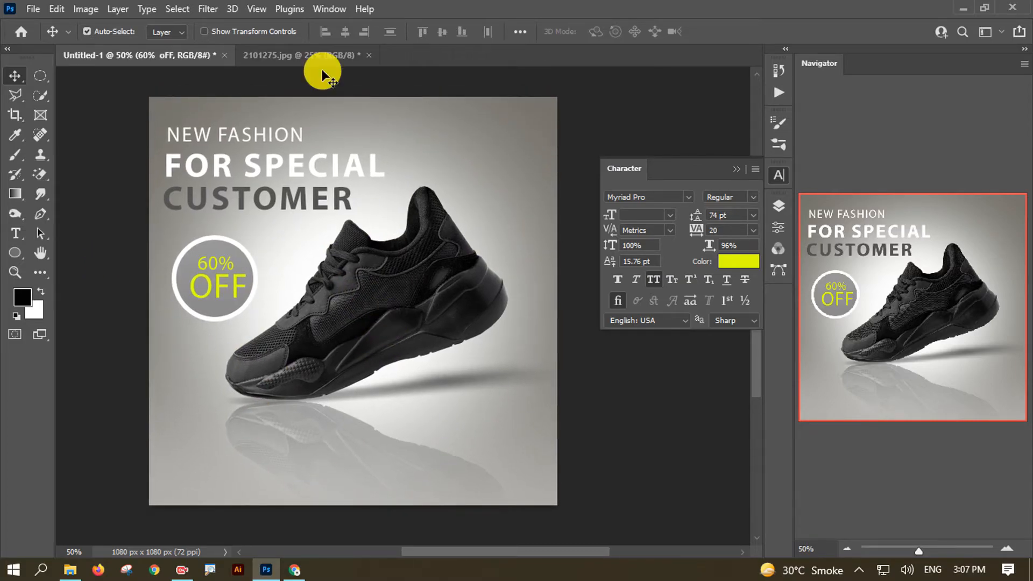
- Erase the white background of the 2101275.jpg social icons image with the Magic Eraser
click(307, 56)
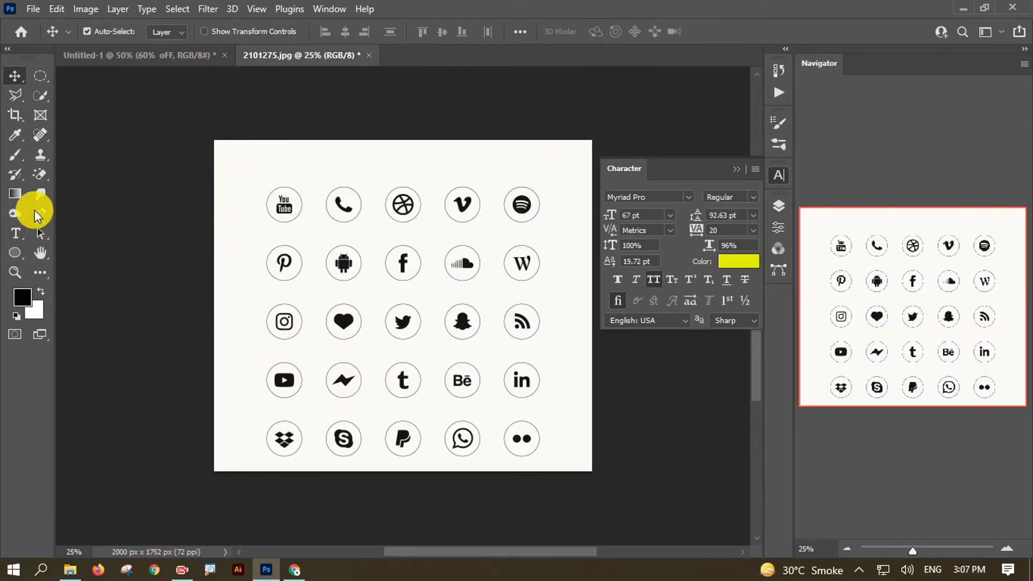
key(e)
click(247, 235)
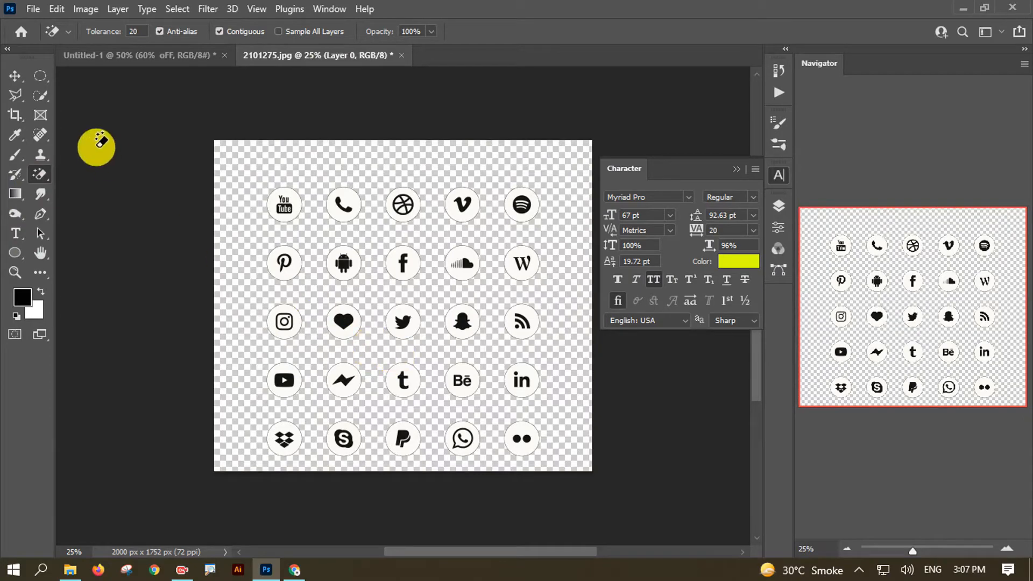
- Marquee-select the phone icon and copy it into the ad's lower-left corner
click(40, 76)
click(86, 70)
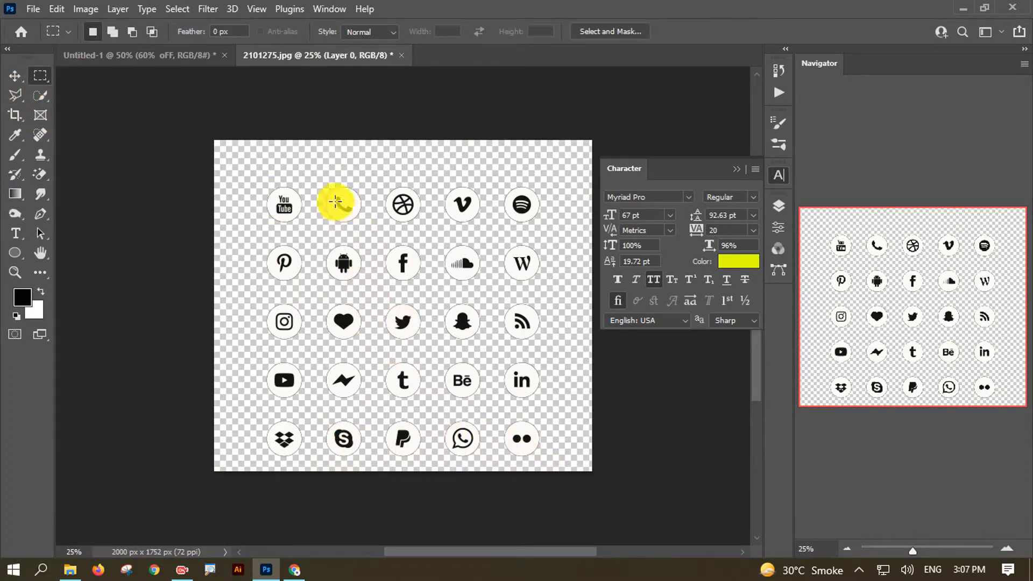
drag(320, 183, 221, 418)
key(v)
- Select the Dribbble icon and bring it into the poster beside the phone icon
click(377, 56)
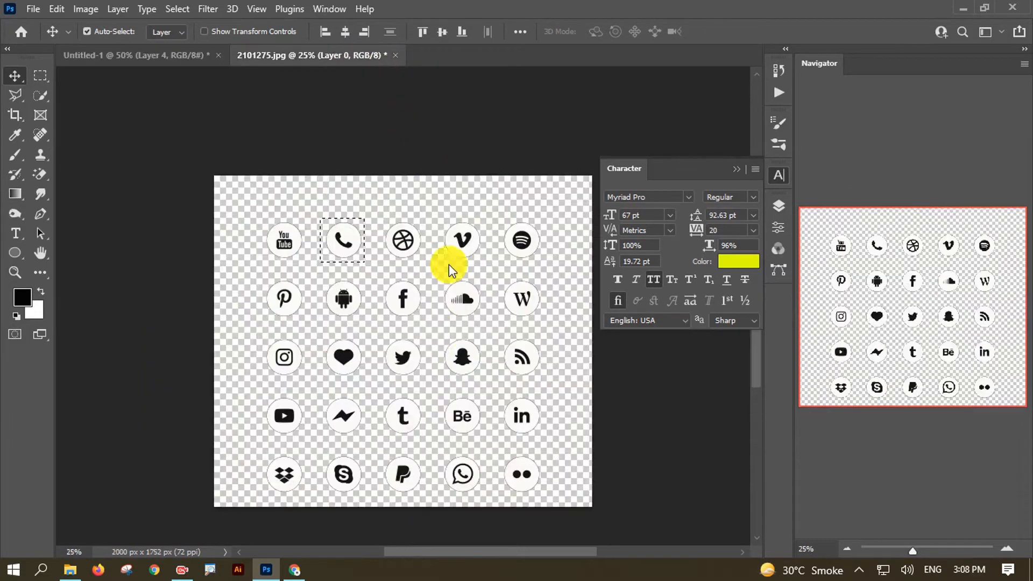
click(390, 237)
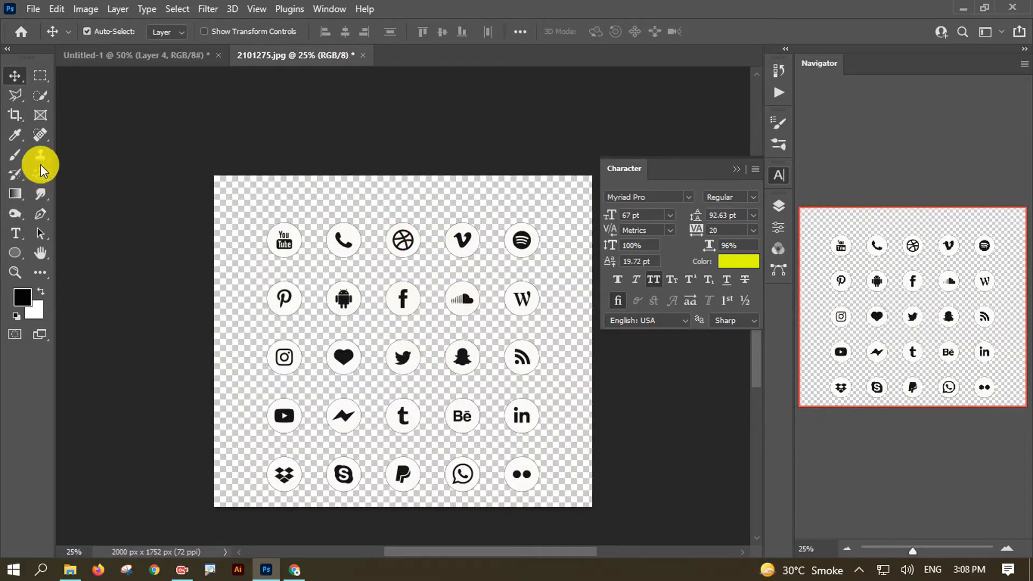
click(40, 76)
drag(385, 220, 272, 354)
key(v)
drag(272, 431, 298, 423)
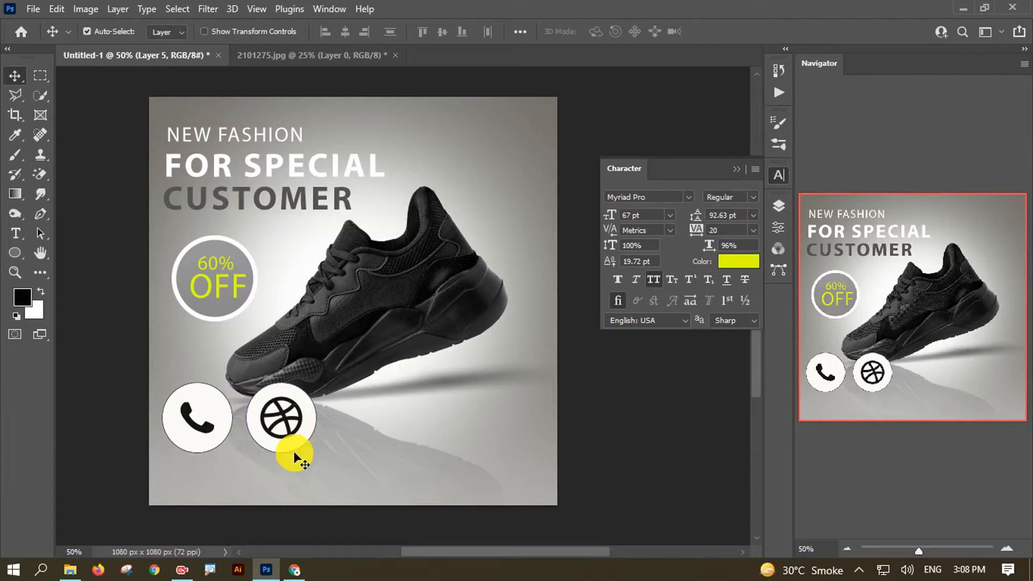
- Select the Facebook icon and bring it into the poster beside Dribbble
click(342, 56)
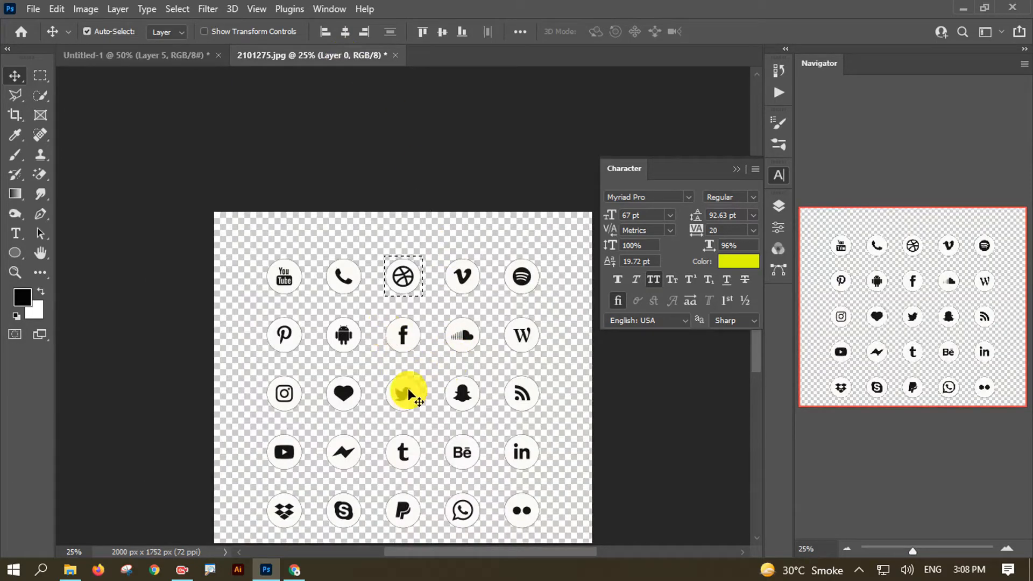
drag(503, 434, 460, 376)
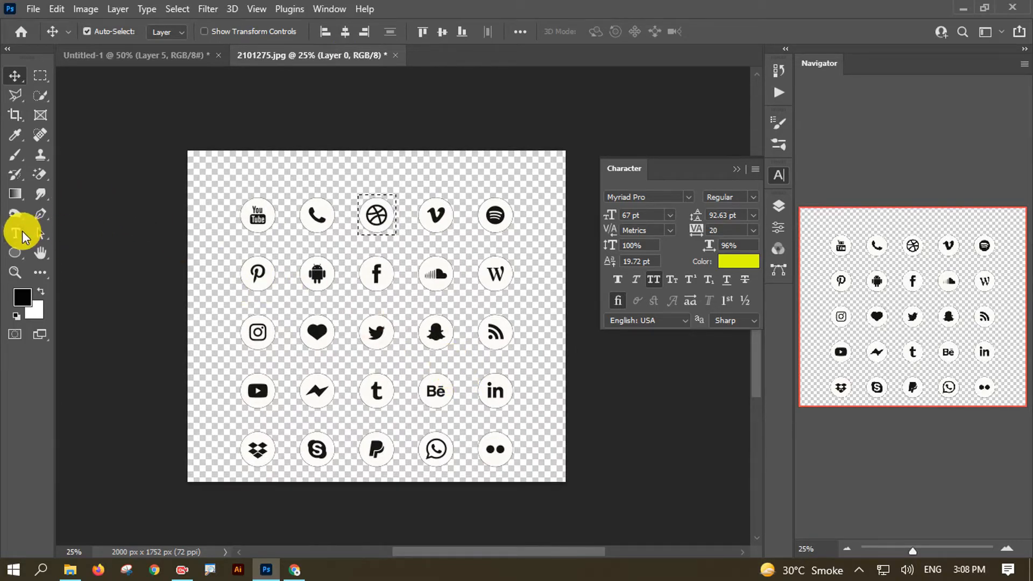
click(40, 75)
click(367, 268)
drag(353, 249, 150, 57)
key(v)
drag(360, 369, 360, 421)
- Stack phone, Dribbble and Facebook icons in a left-edge column and select all three layers
drag(194, 452, 195, 405)
drag(265, 449, 177, 480)
drag(195, 371, 194, 305)
drag(198, 484, 197, 412)
drag(364, 422, 190, 478)
drag(199, 320, 204, 283)
drag(201, 393, 214, 344)
drag(203, 487, 218, 447)
click(236, 328)
shift+click(192, 260)
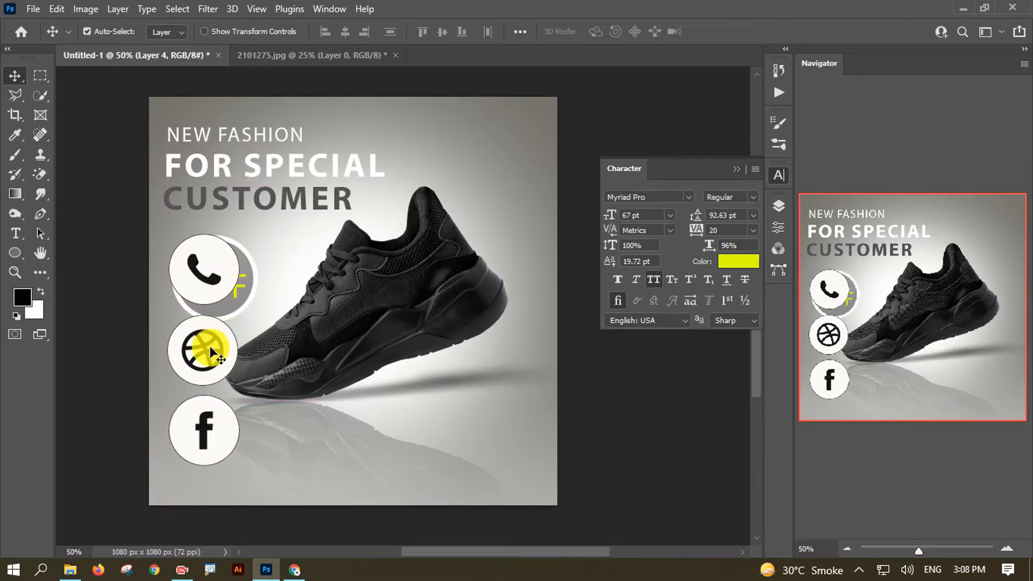
shift+click(195, 417)
- Scale the three icon layers (Layers 4–6) together to 28.97%
click(778, 206)
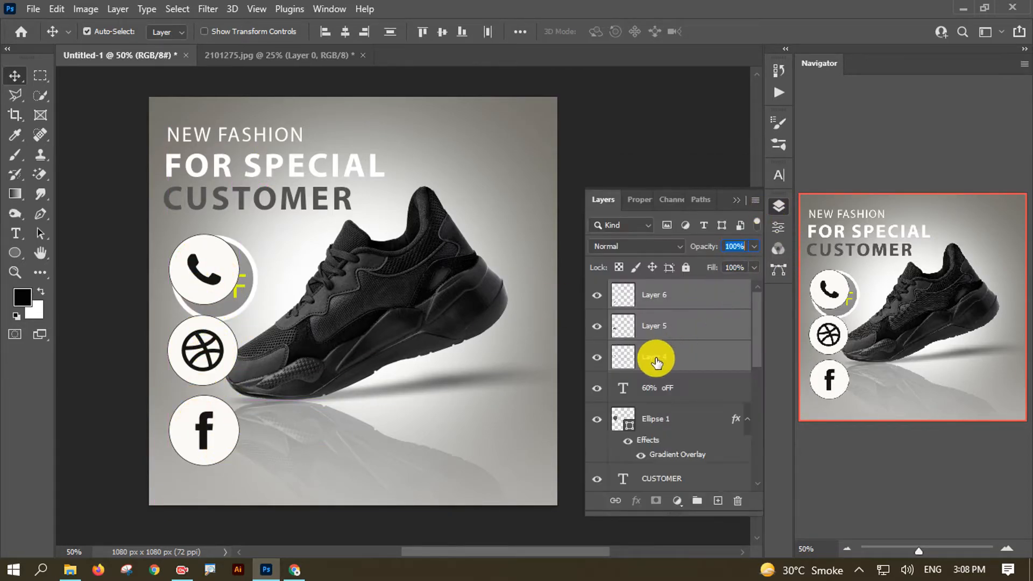
key(ctrl+t)
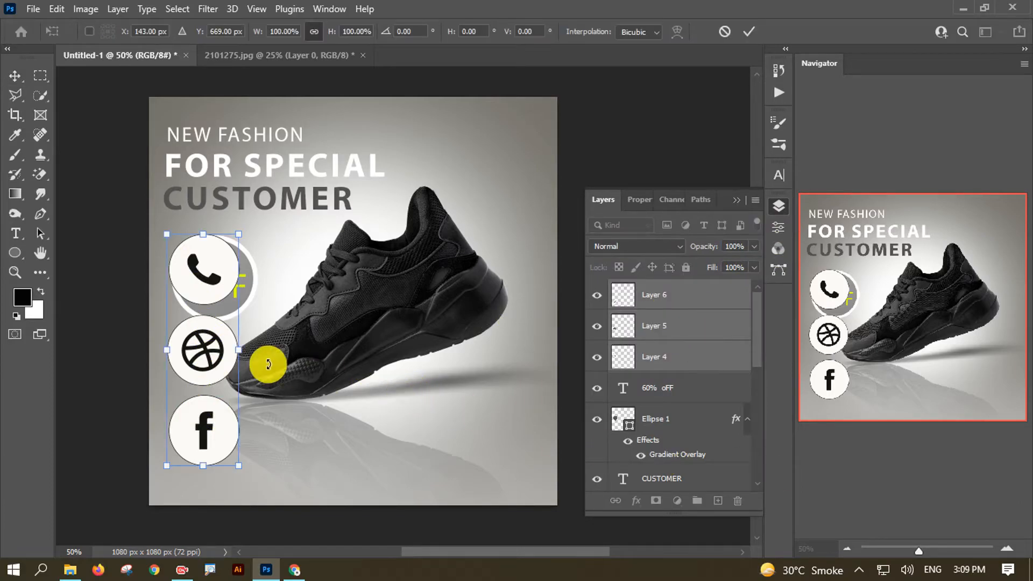
drag(237, 233, 190, 444)
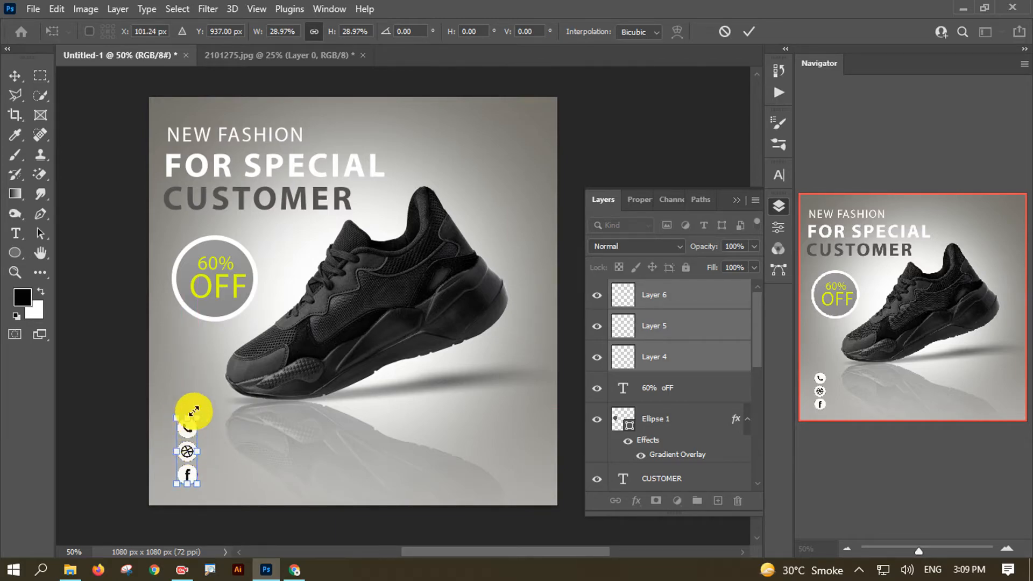
click(747, 31)
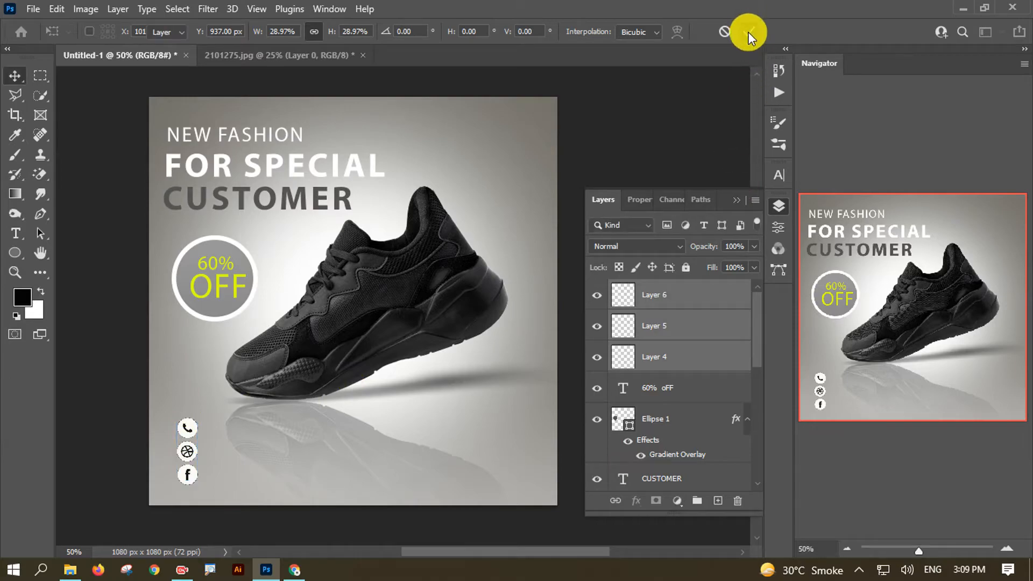
- Even out the icon spacing, nudge the column down slightly, and zoom in
drag(185, 429, 188, 426)
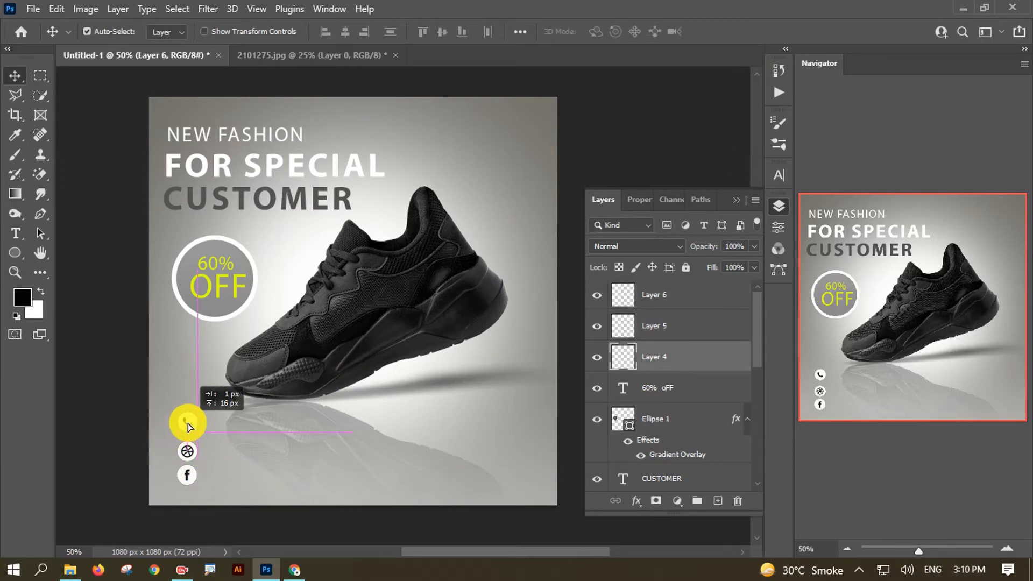
mouse_move(191, 473)
mouse_down()
mouse_move(188, 482)
mouse_move(196, 469)
mouse_up()
shift+click(676, 358)
key(ctrl+t)
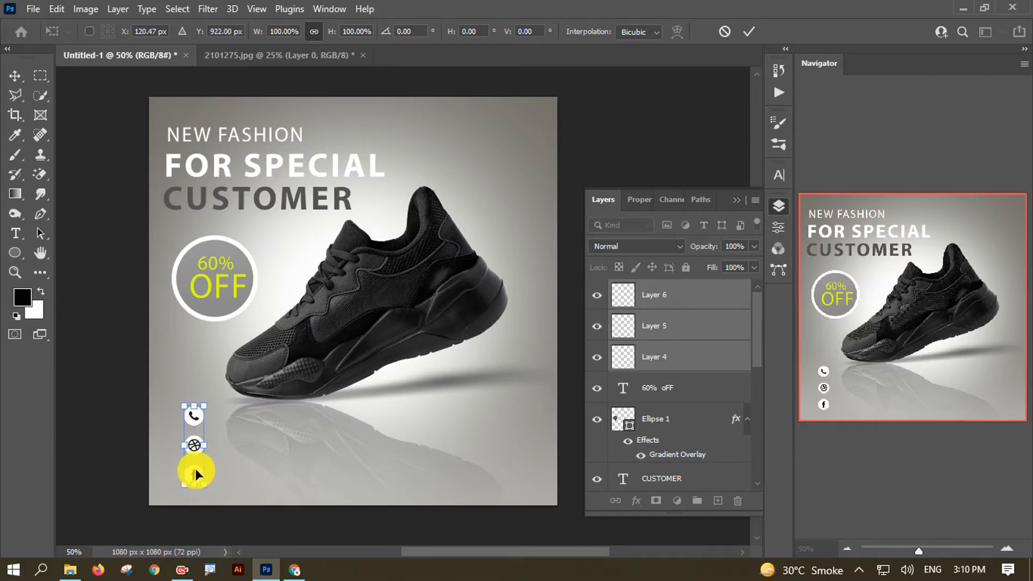
key(Down)
key(Down)
click(19, 76)
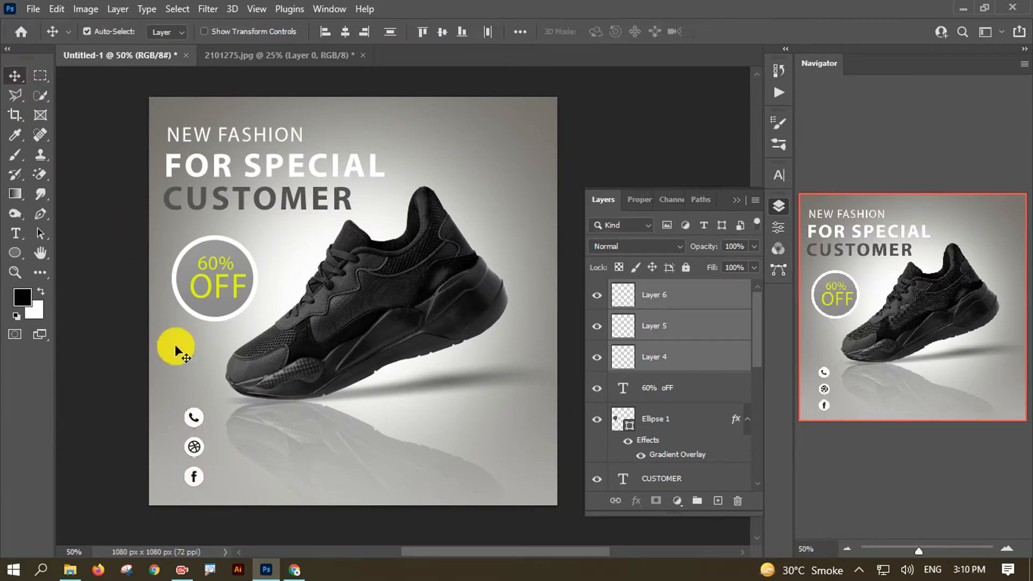
key(ctrl+plus)
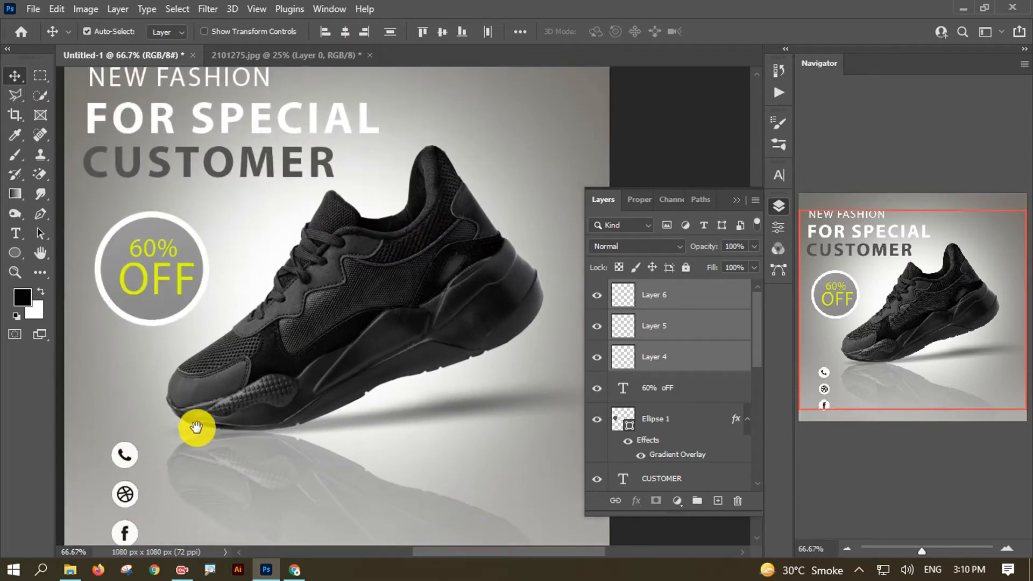
drag(194, 429, 226, 396)
mouse_move(269, 269)
mouse_down()
mouse_move(279, 307)
mouse_move(269, 253)
mouse_up()
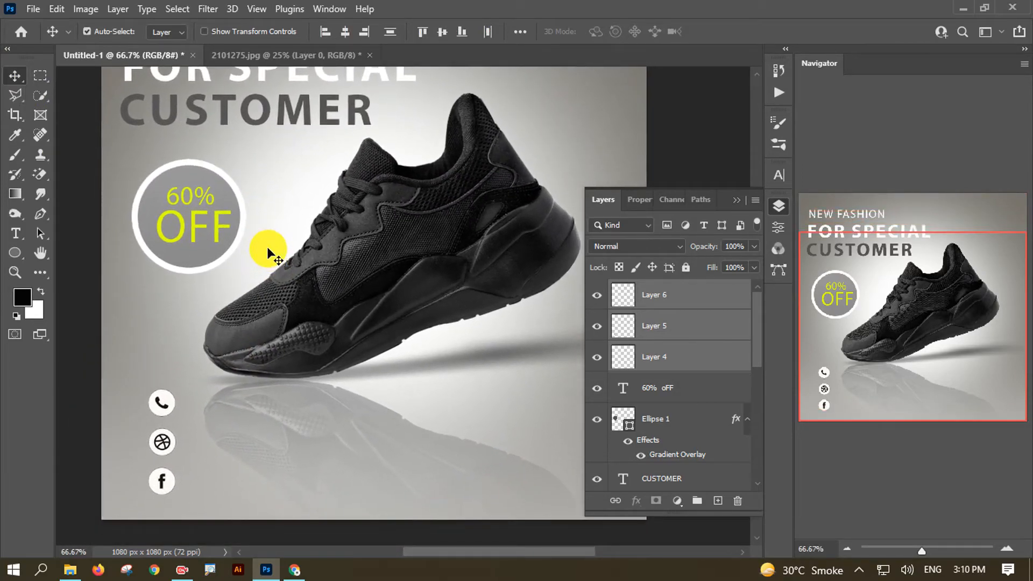
- Type the contact phone number beside the phone icon and begin scaling it to about 62%
click(15, 233)
click(189, 401)
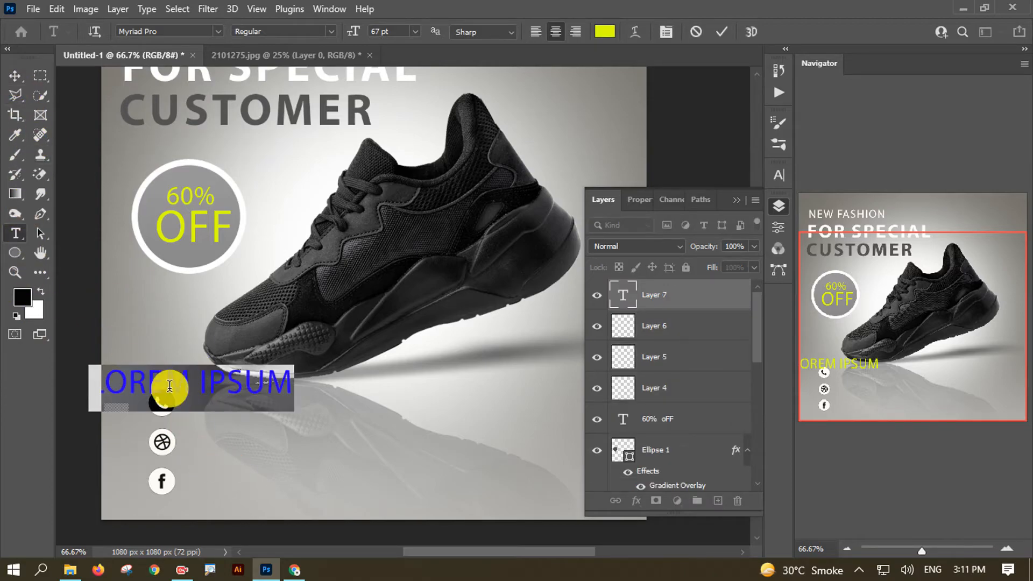
double_click(170, 387)
key(ctrl+a)
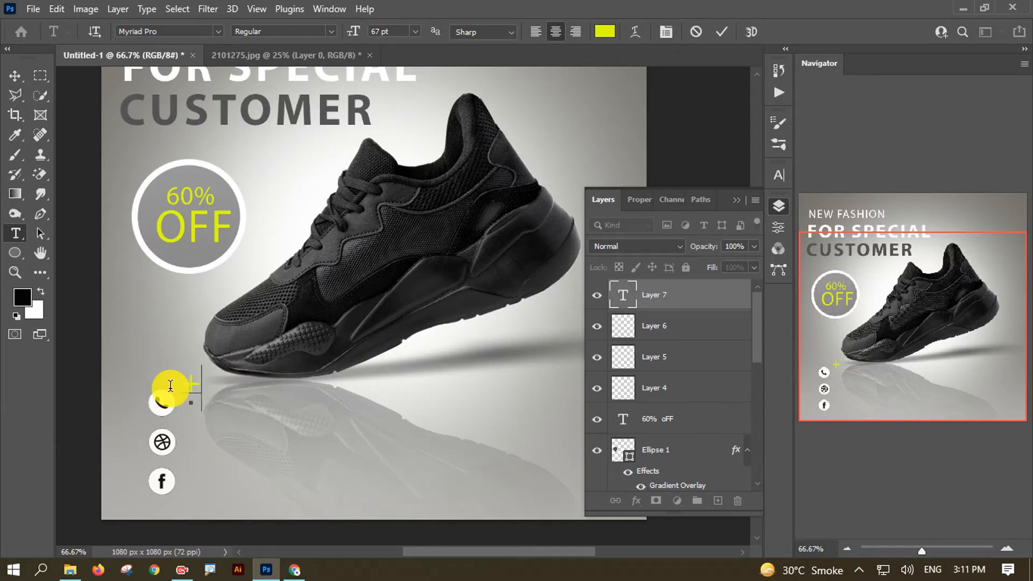
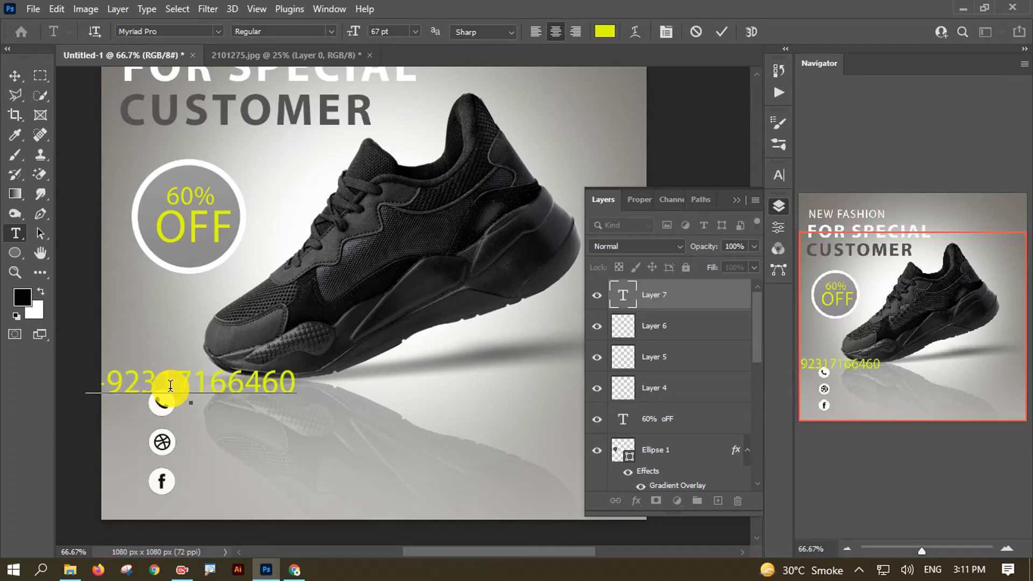
click(15, 75)
drag(251, 396, 289, 396)
key(ctrl+t)
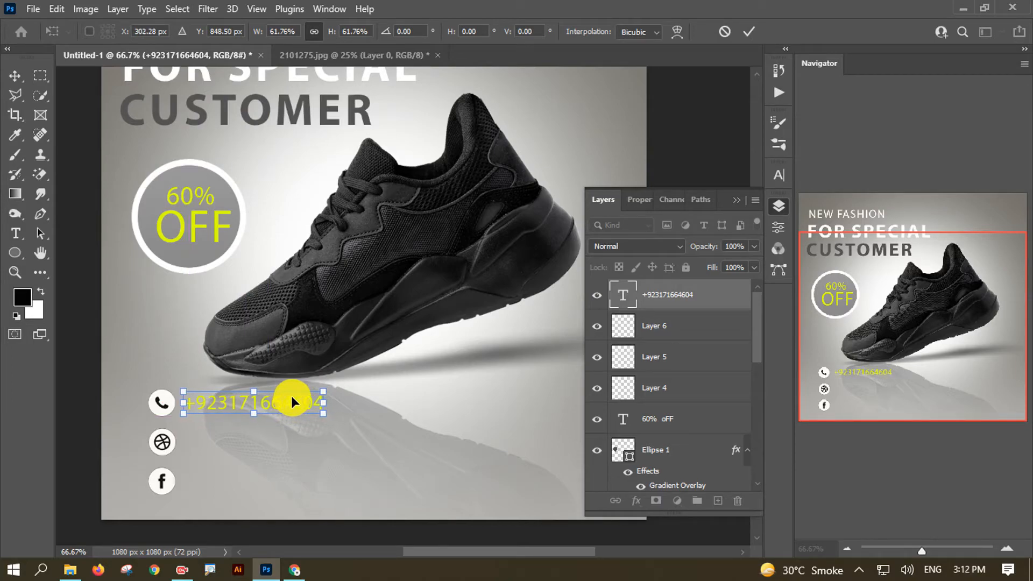
- Apply the number's resize, then duplicate it beside the Dribbble and Facebook icons
key(ctrl+minus)
key(ctrl+plus)
key(ctrl+plus)
key(ctrl+minus)
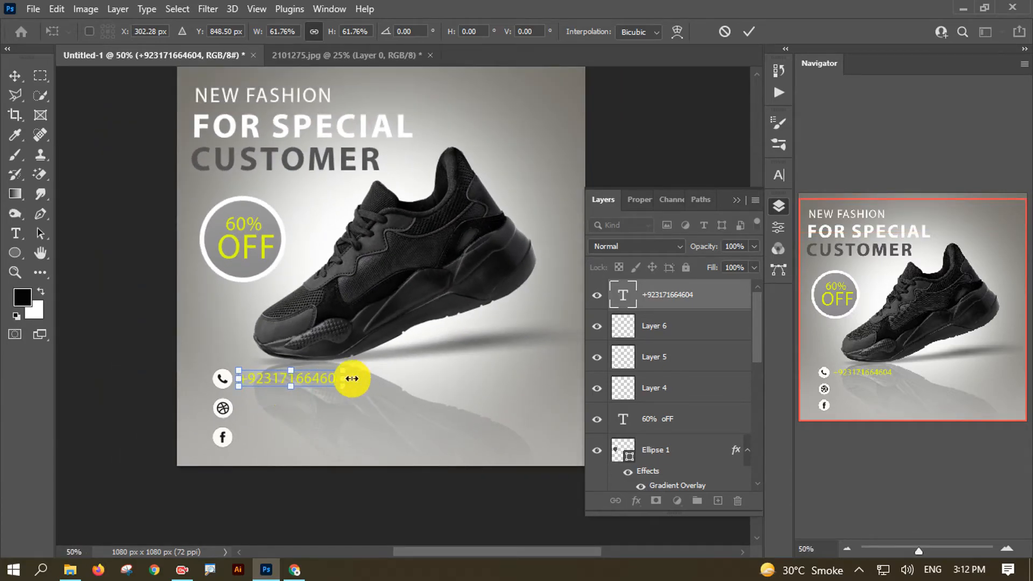
double_click(293, 377)
click(14, 75)
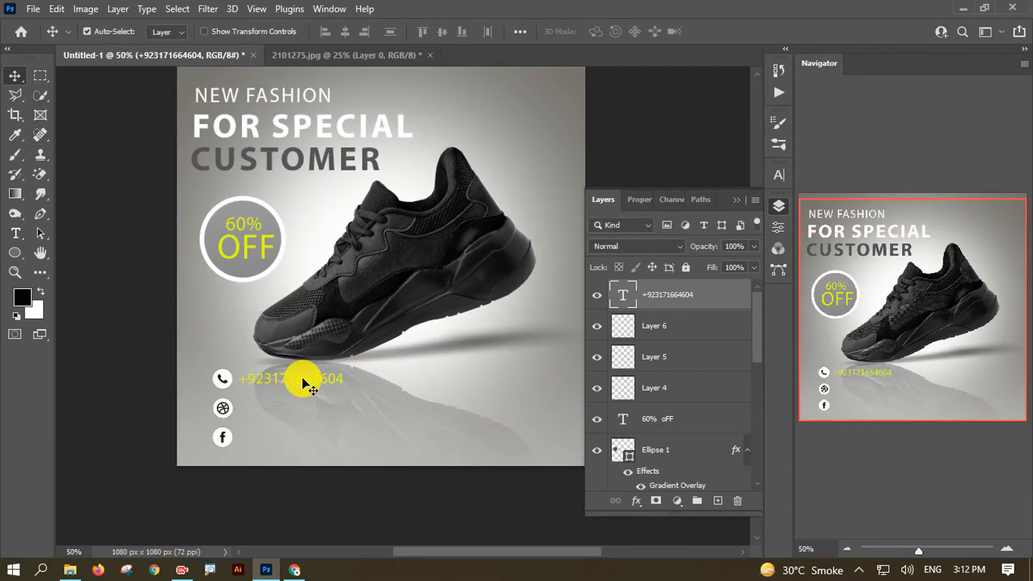
drag(302, 383, 306, 439)
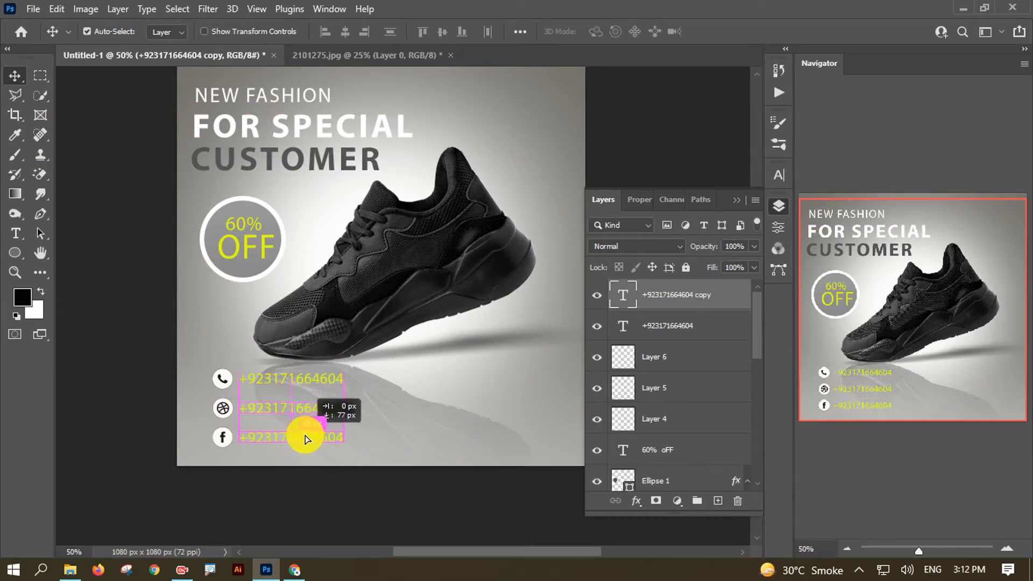
drag(305, 435, 306, 414)
click(304, 407)
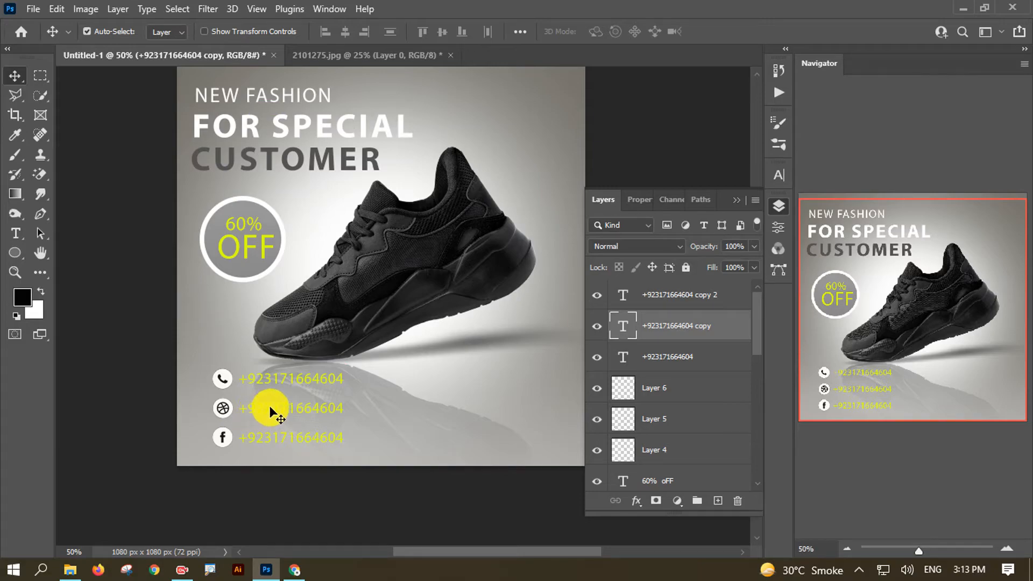
double_click(286, 407)
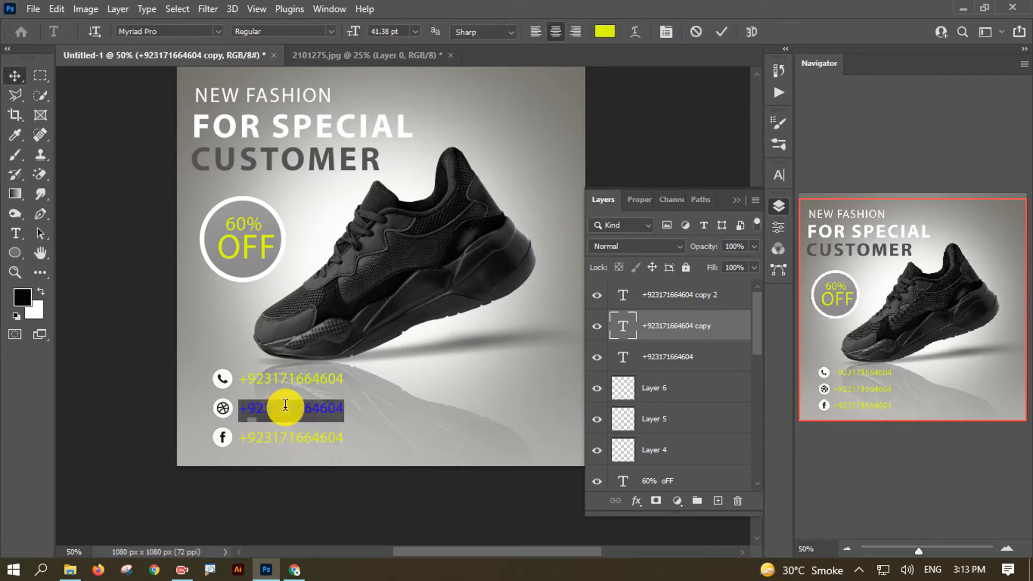
text(ww)
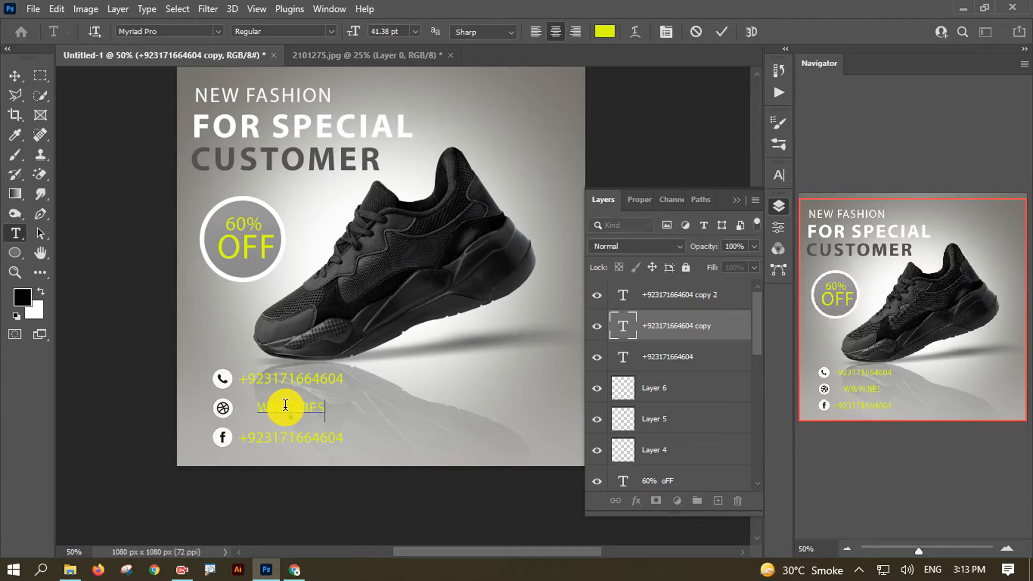
text(W.BESTSHOES.COM)
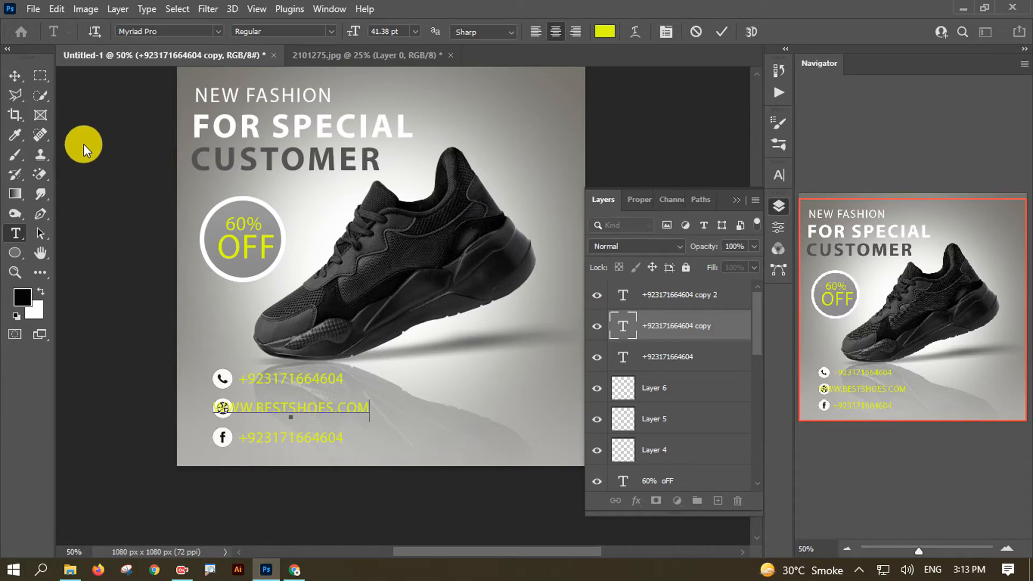
click(15, 75)
drag(267, 402, 314, 419)
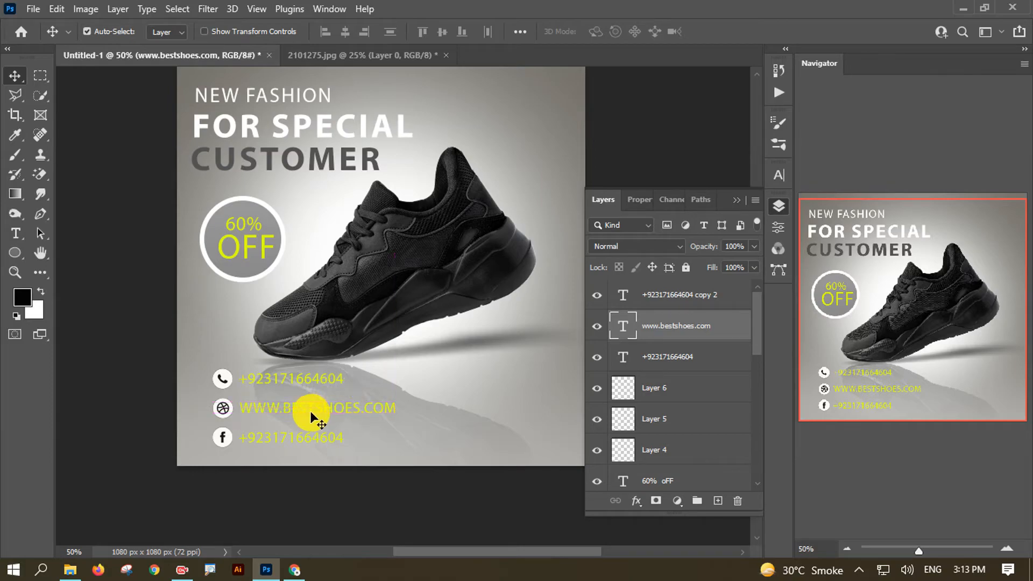
- Replace the facebook line's old text with NEW FASHION
double_click(292, 437)
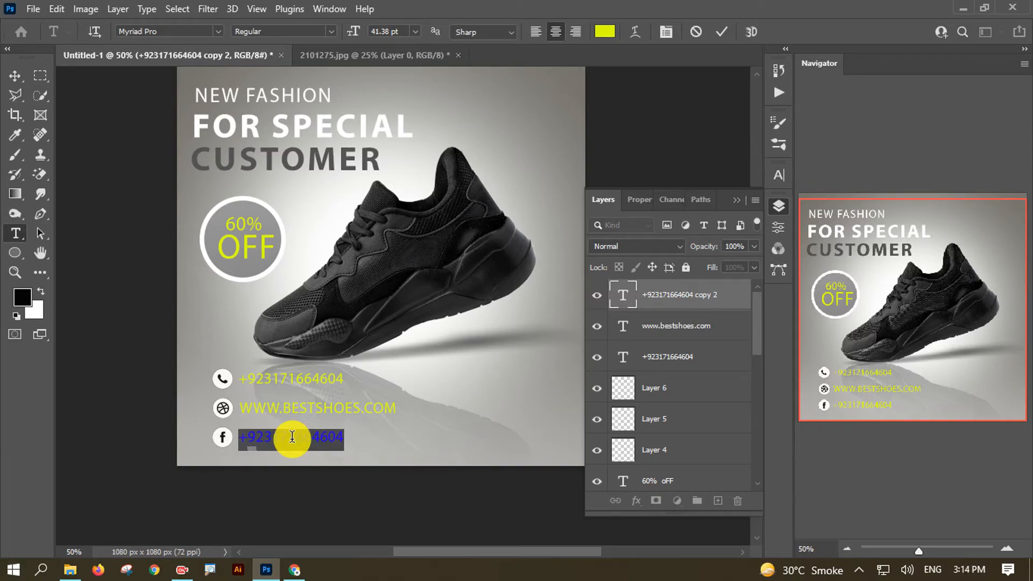
key(BackSpace)
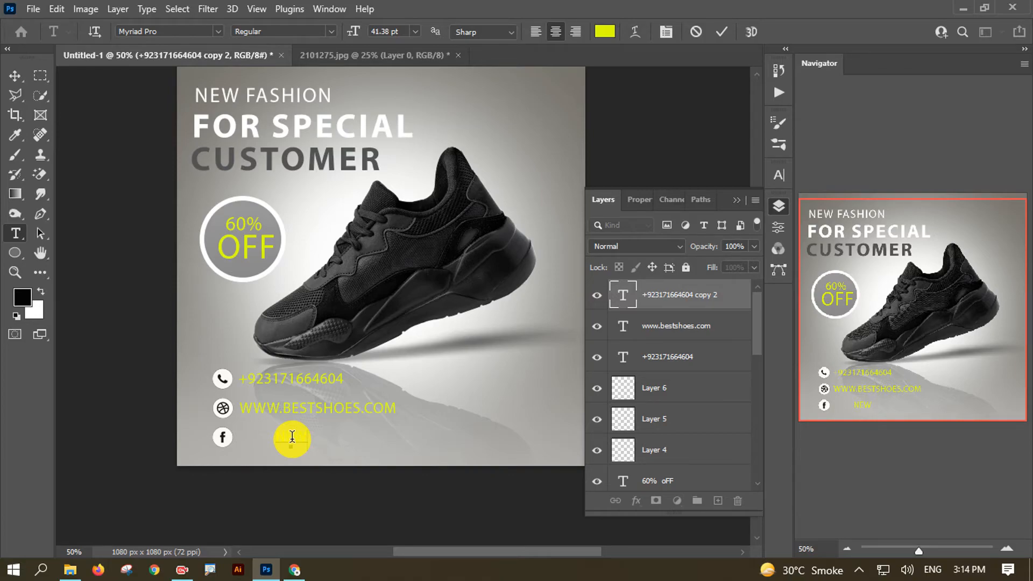
text(NEW FASHION)
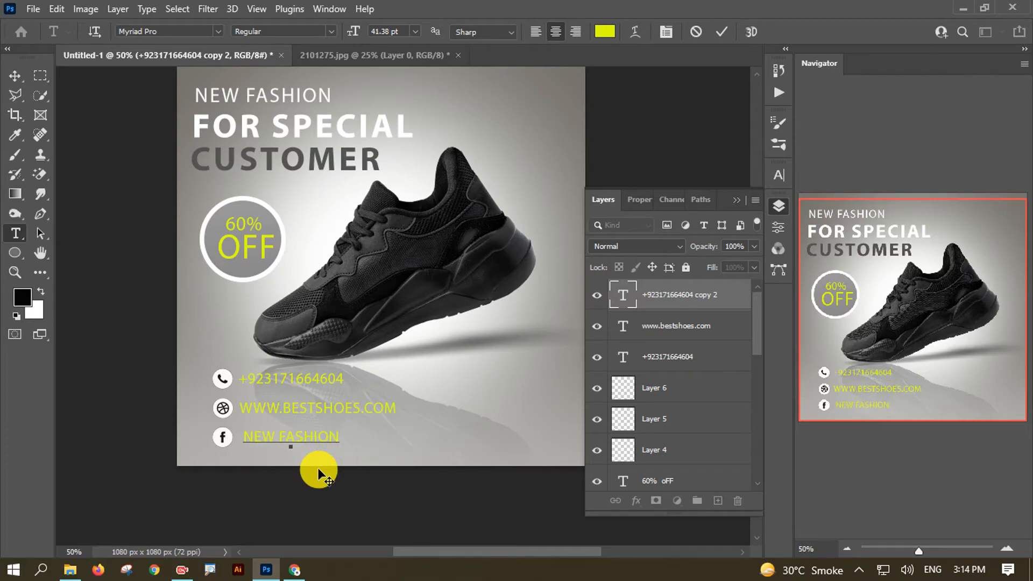
click(14, 76)
drag(422, 326, 388, 343)
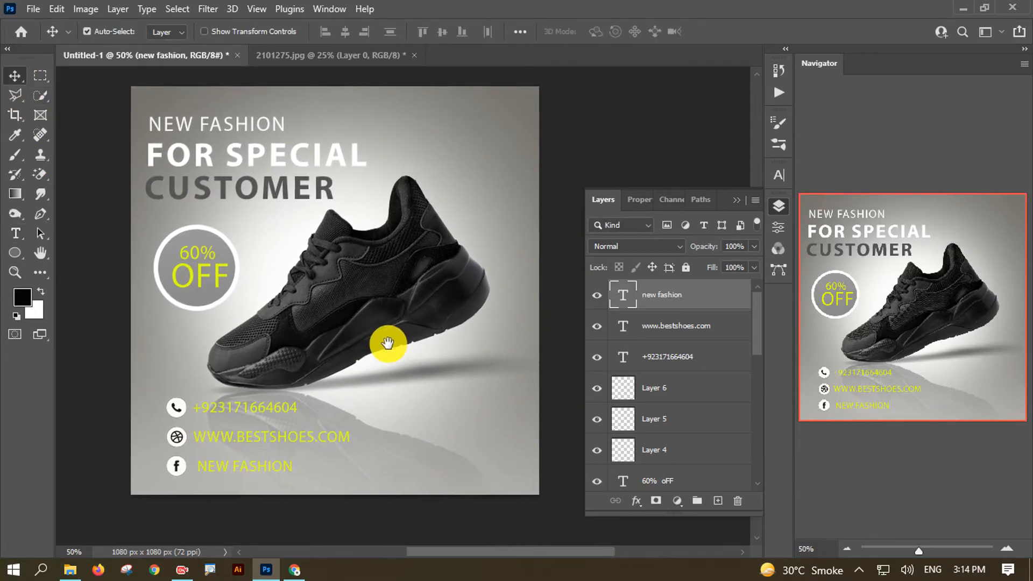
- Reduce the font size of the phone number, web address and NEW FASHION lines
click(245, 439)
double_click(270, 405)
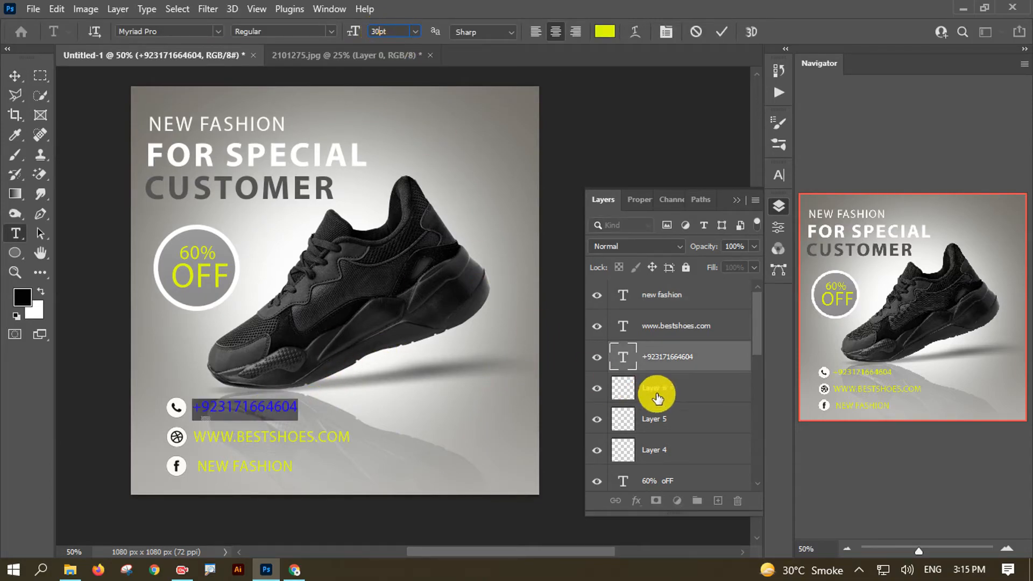
key(ctrl+Return)
key(v)
click(626, 329)
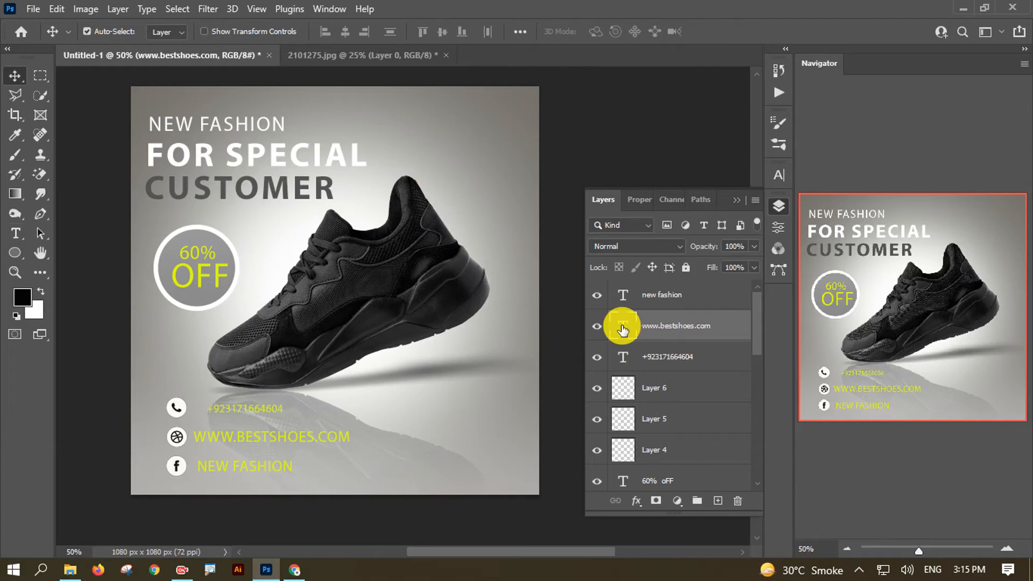
double_click(623, 329)
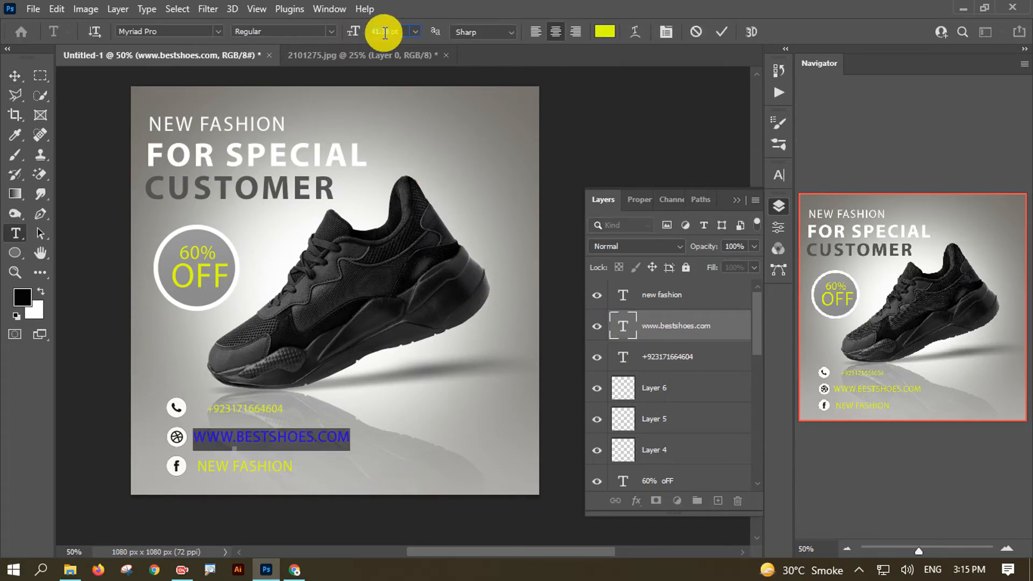
key(ctrl+Return)
key(v)
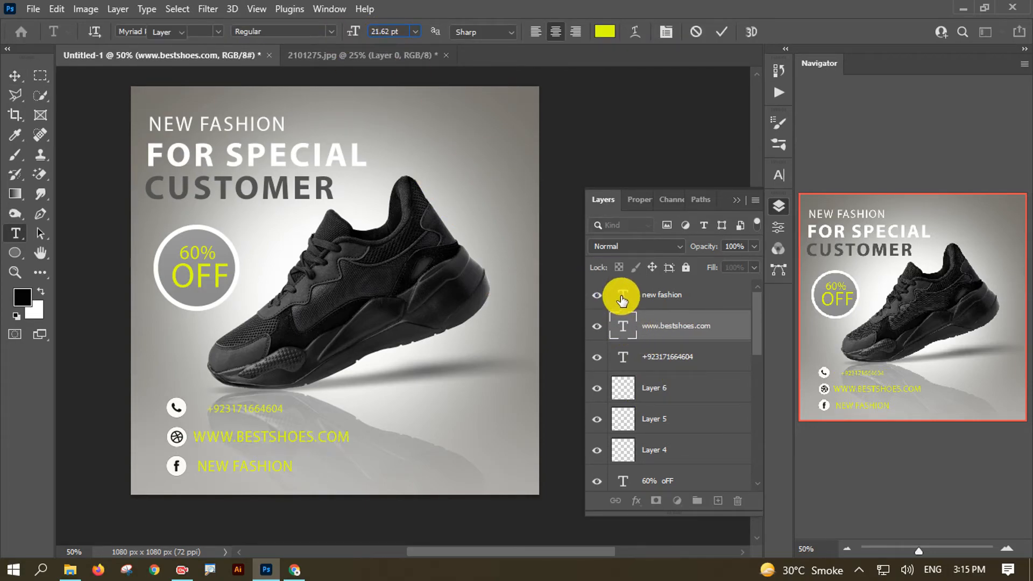
click(621, 297)
double_click(622, 297)
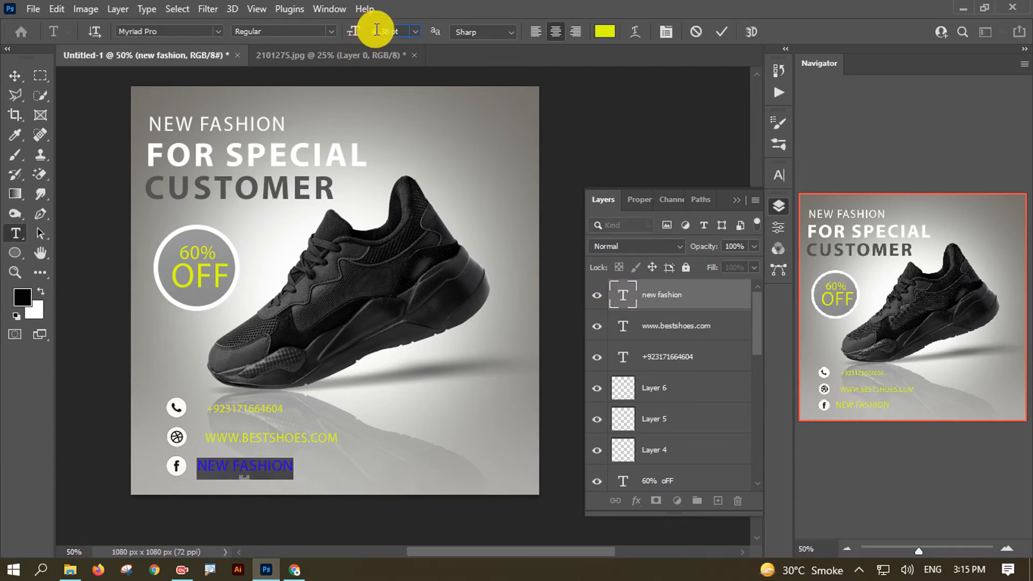
key(ctrl+Return)
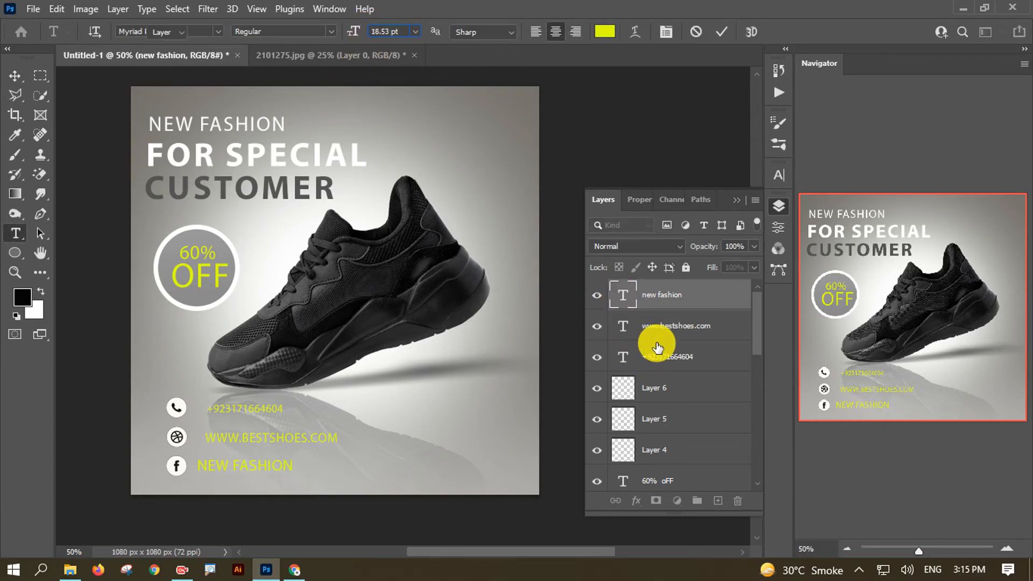
key(v)
- Select the three contact text layers and shift them slightly left
click(655, 335)
shift+click(663, 362)
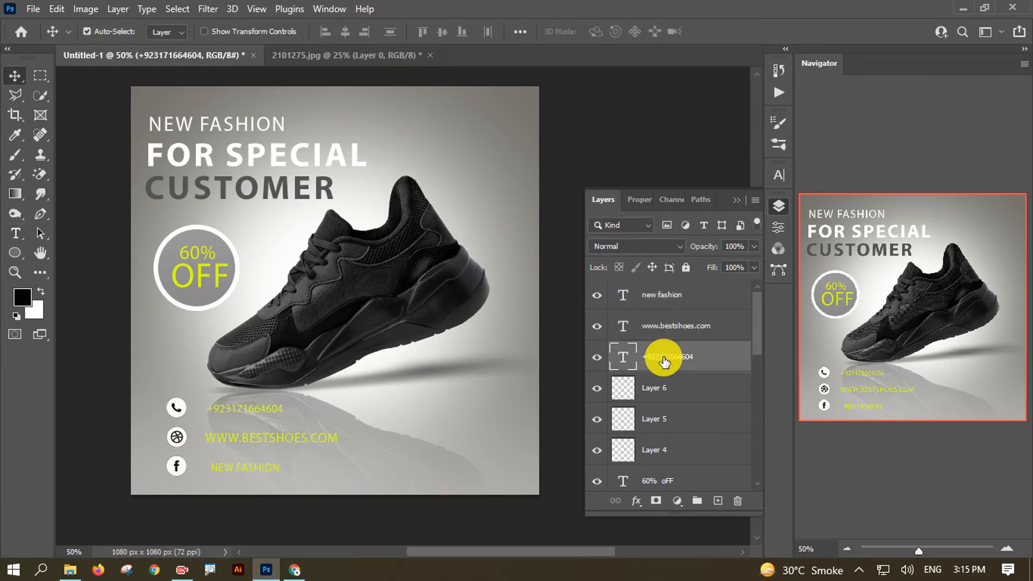
shift+click(664, 293)
drag(291, 444, 278, 438)
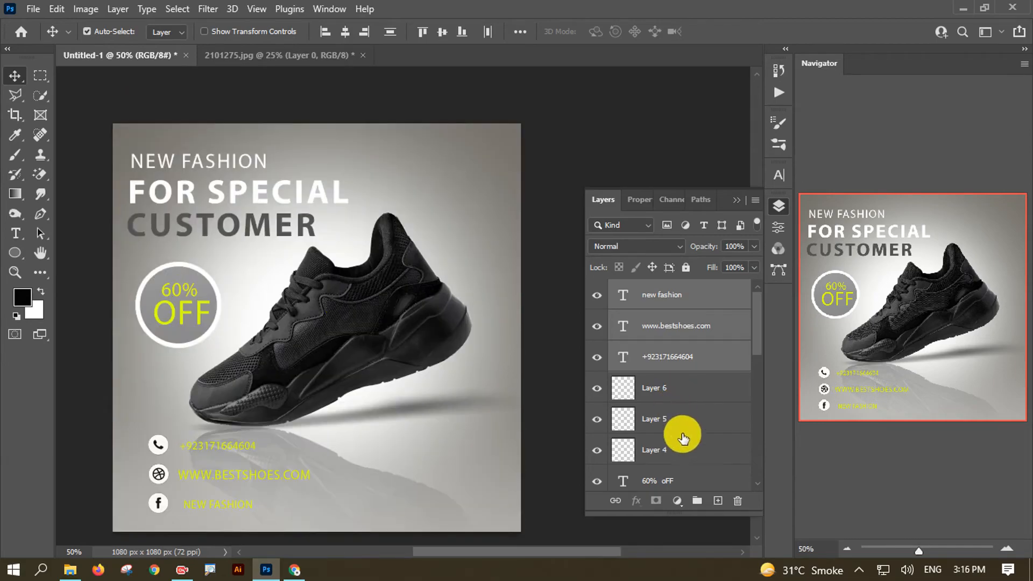
- Group the layers from NEW FASHION through Layer 4 into Group 1 and check its edge distances
shift+click(687, 458)
click(695, 295)
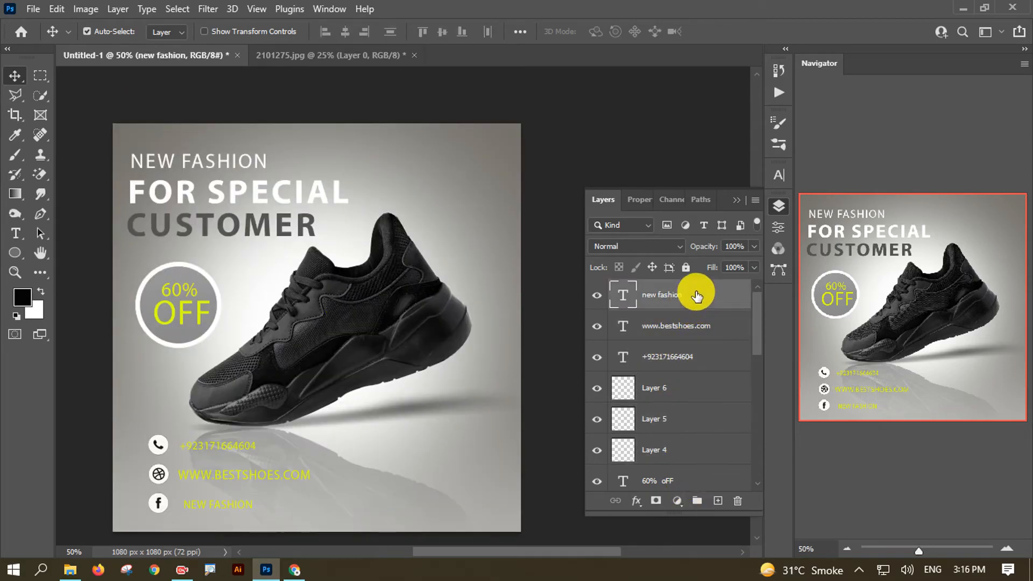
shift+click(703, 452)
click(697, 501)
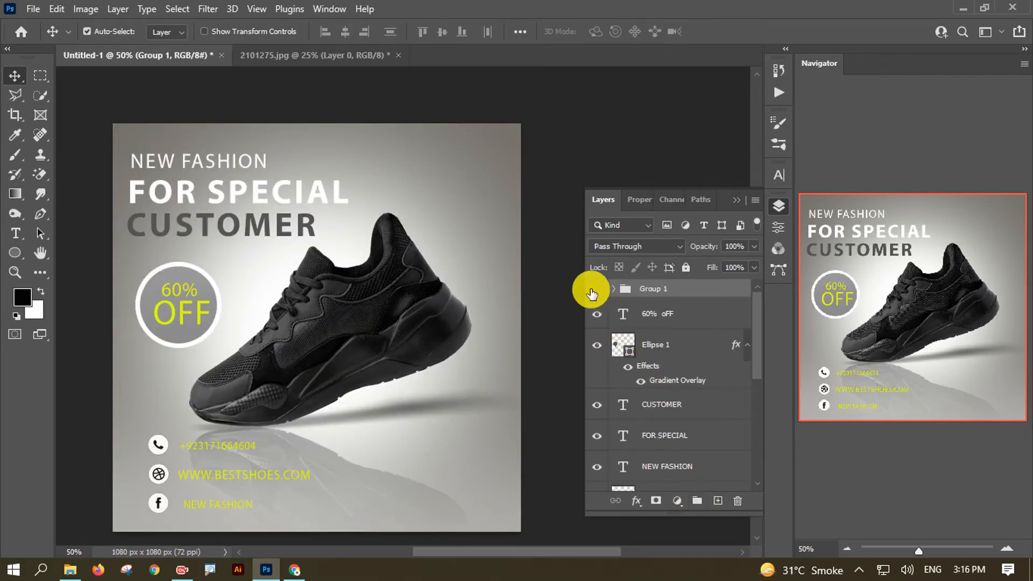
click(597, 288)
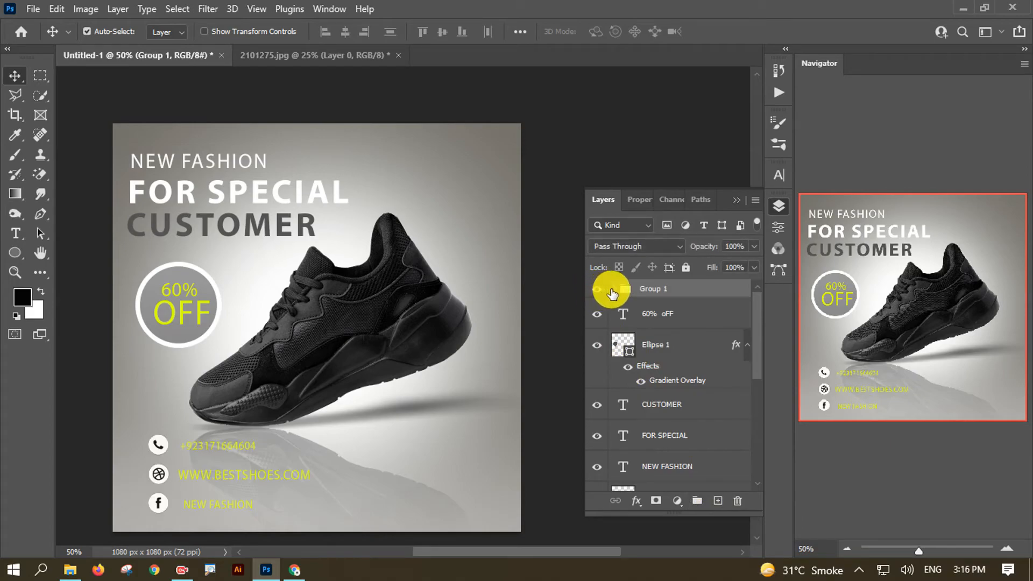
drag(472, 387, 461, 375)
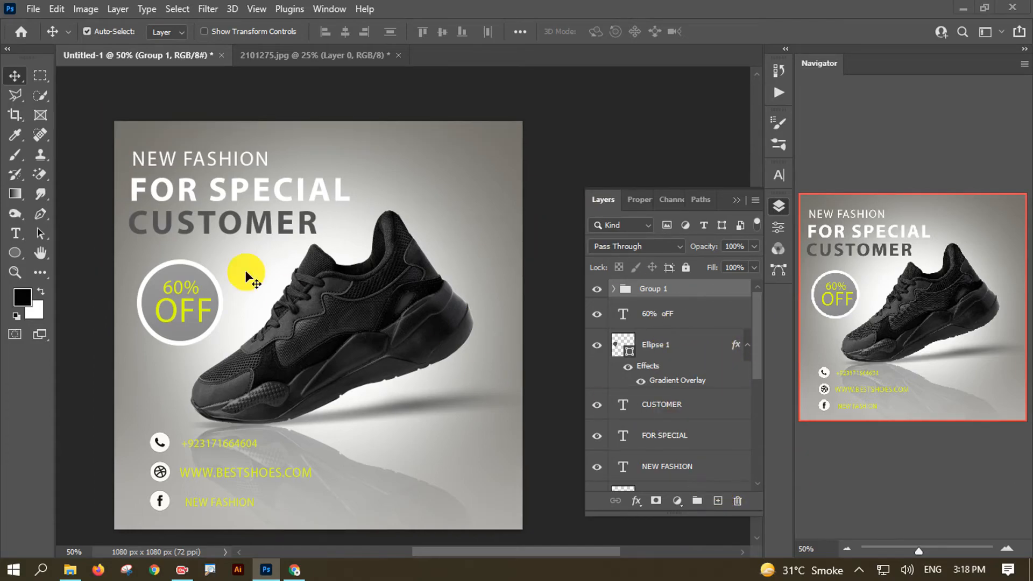
key(ctrl)
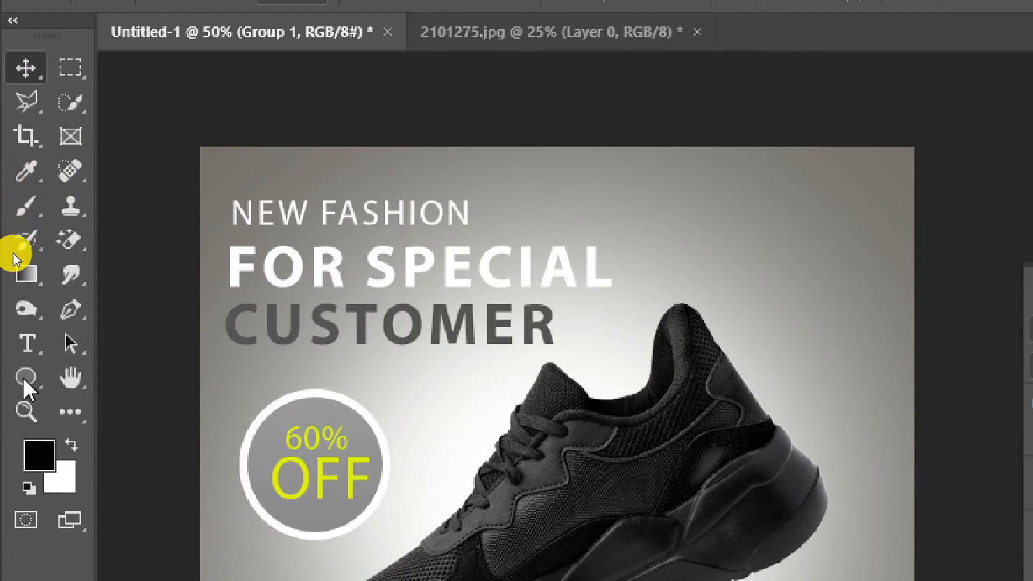
- Draw a circle and position it over the poster's top-right corner
click(24, 377)
drag(457, 97, 626, 340)
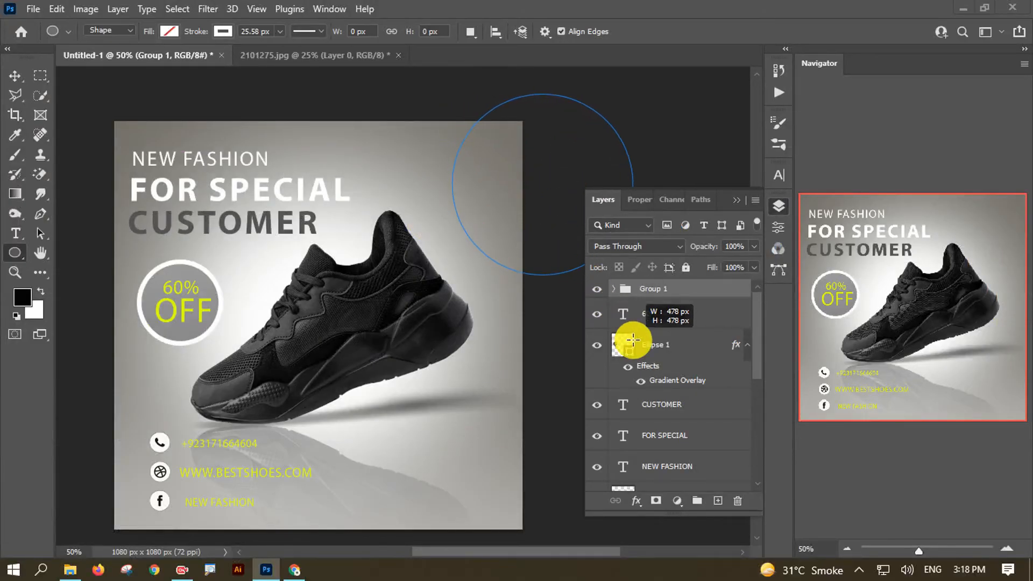
drag(547, 188, 485, 156)
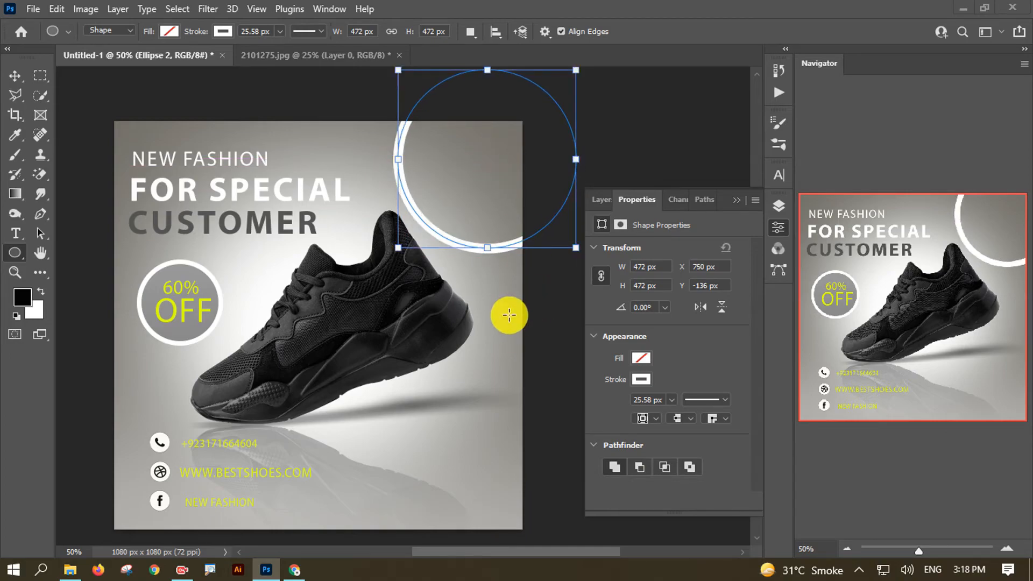
- Give the circle a pale yellow fill and a bright lime-yellow stroke from recent swatches
click(641, 380)
click(670, 365)
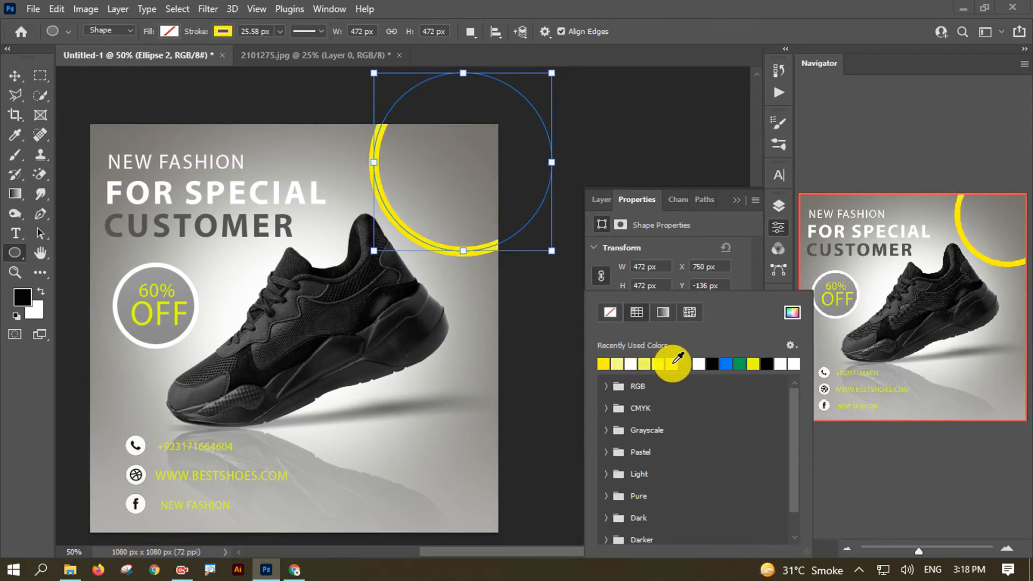
click(745, 282)
click(640, 362)
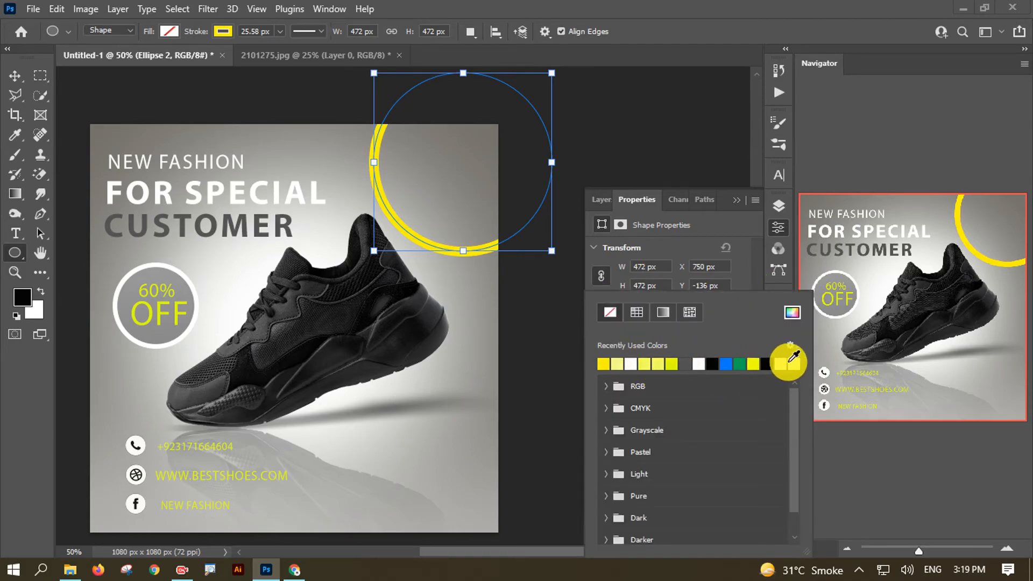
click(657, 364)
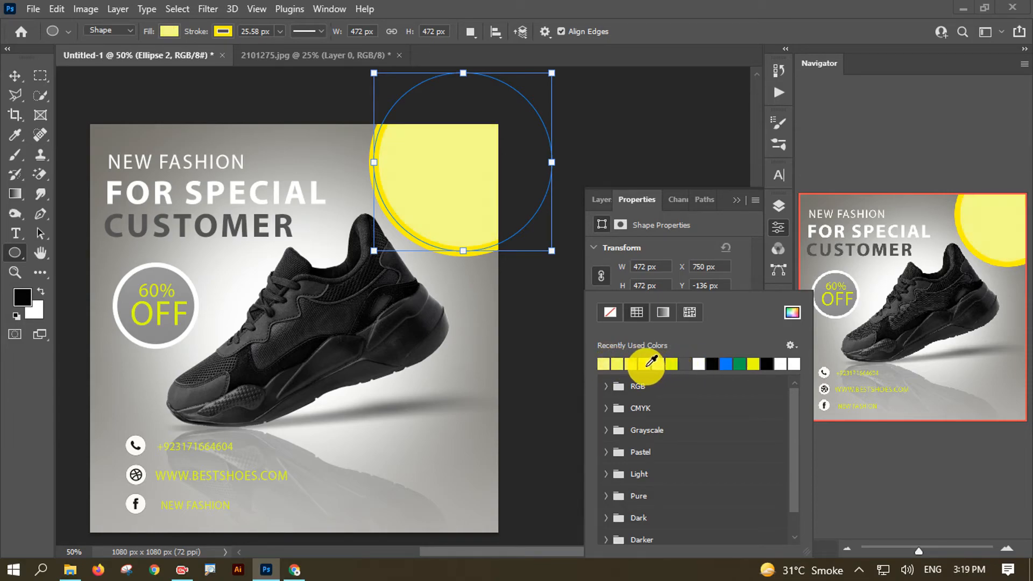
click(619, 364)
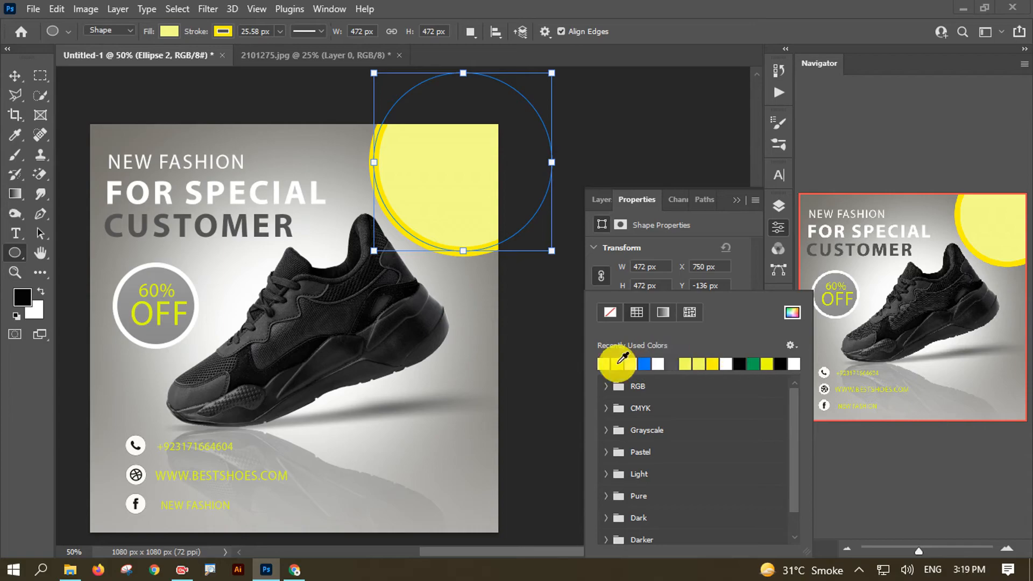
click(741, 279)
click(647, 378)
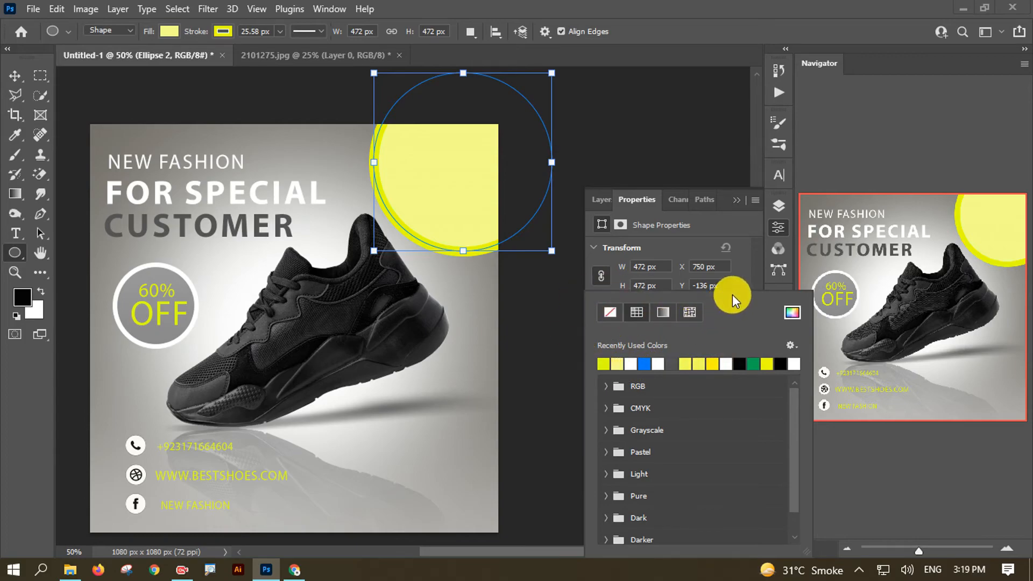
click(741, 272)
click(647, 357)
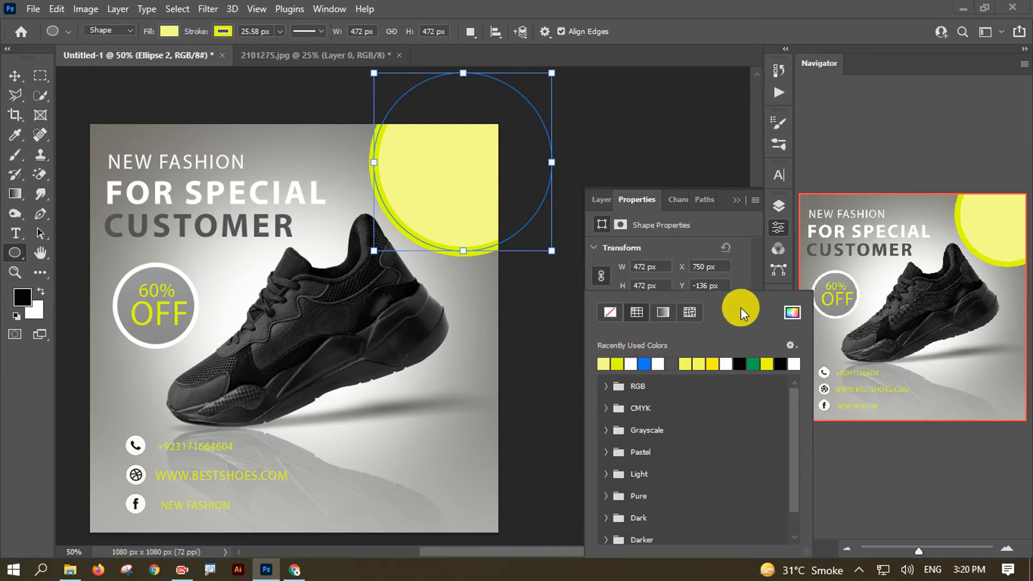
click(752, 259)
click(18, 79)
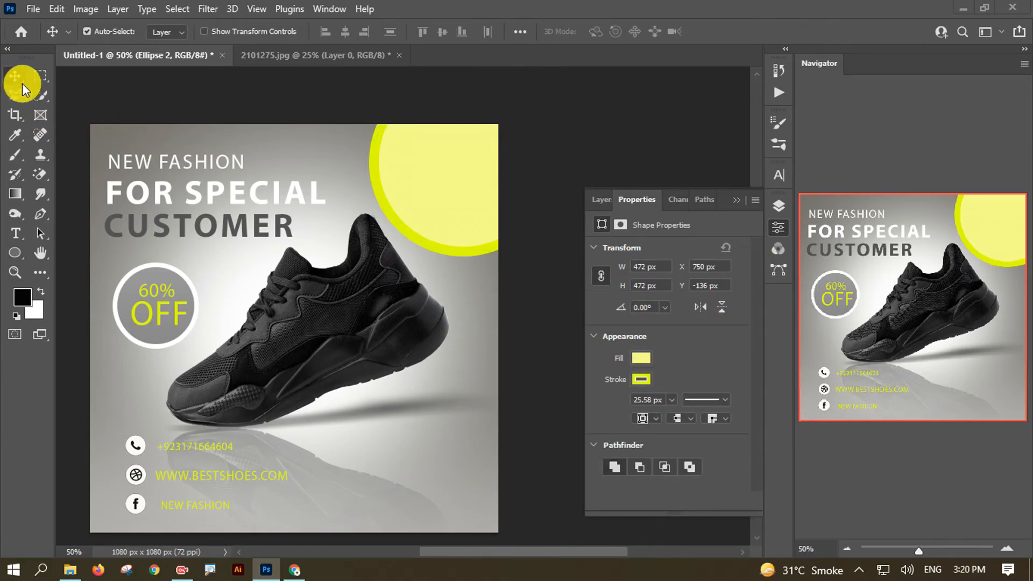
drag(380, 346, 398, 335)
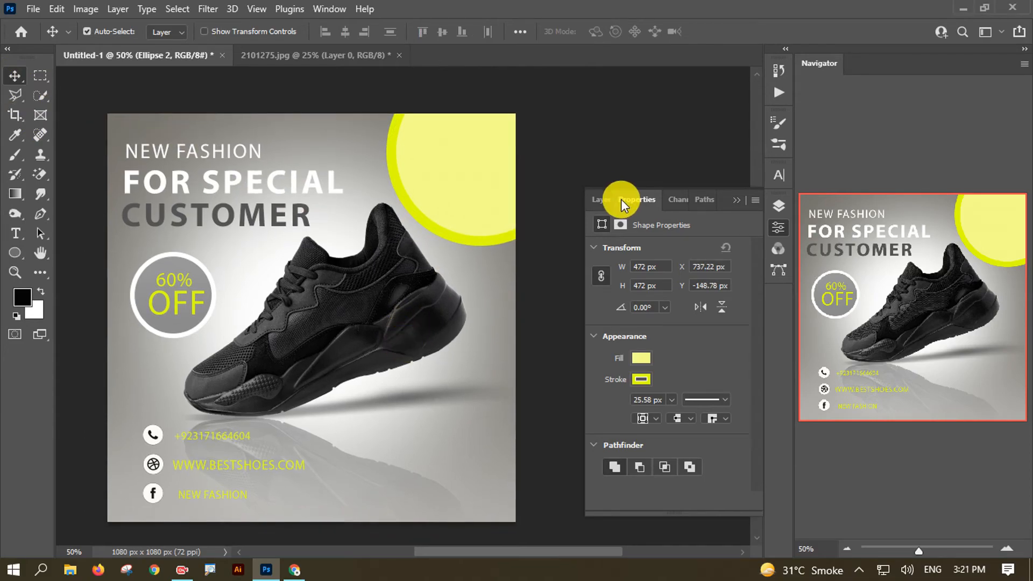
- Place the nike-swoosh image as embedded, scaled and positioned inside the yellow circle
click(607, 198)
click(917, 244)
click(34, 8)
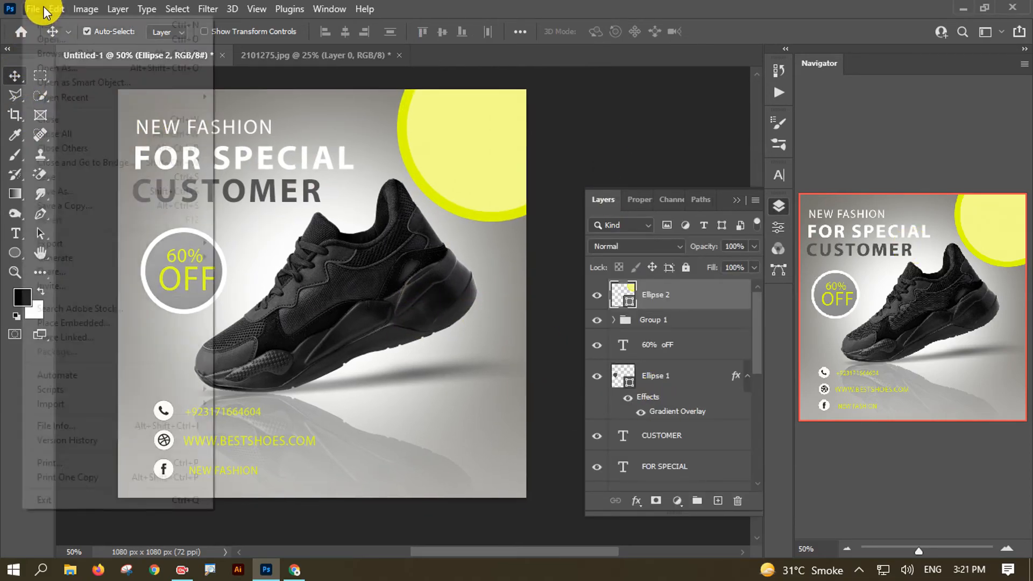
click(102, 319)
scroll(1010, 266, down, 5)
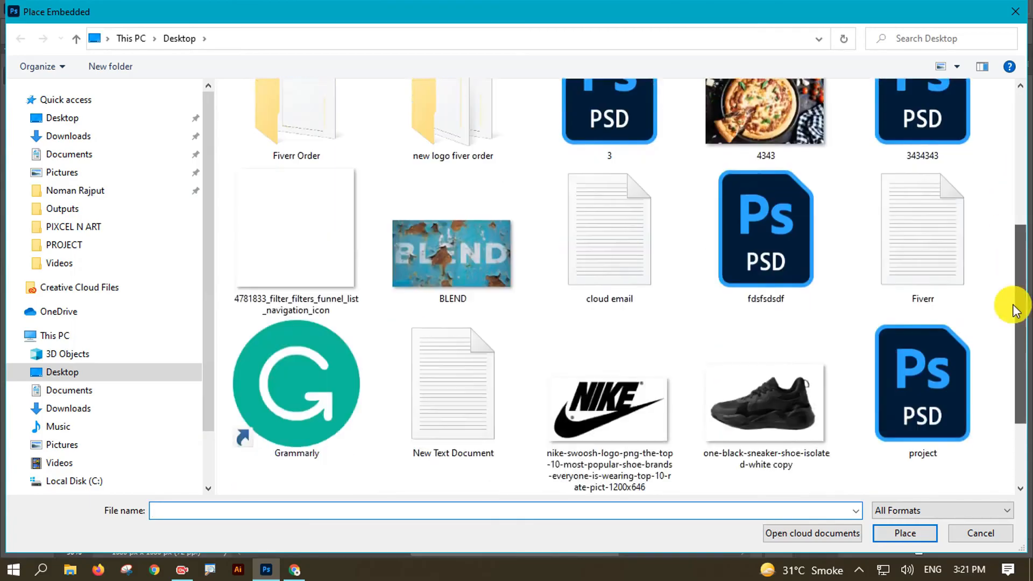
double_click(622, 254)
drag(472, 237, 529, 120)
key(Up)
key(Up)
click(749, 32)
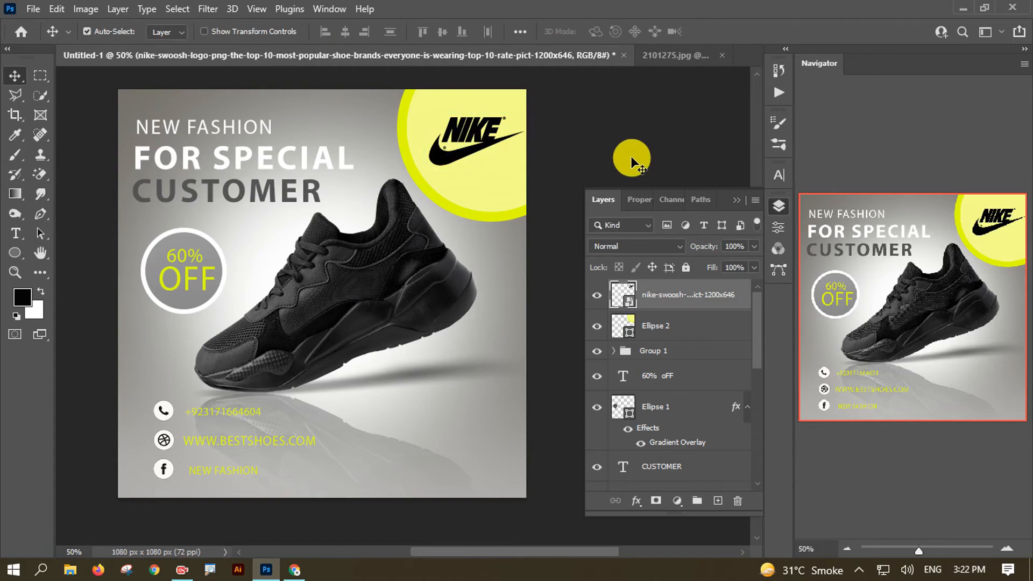
- Add a Color Overlay style tinting the swoosh a dark grey sampled from the artwork
double_click(721, 308)
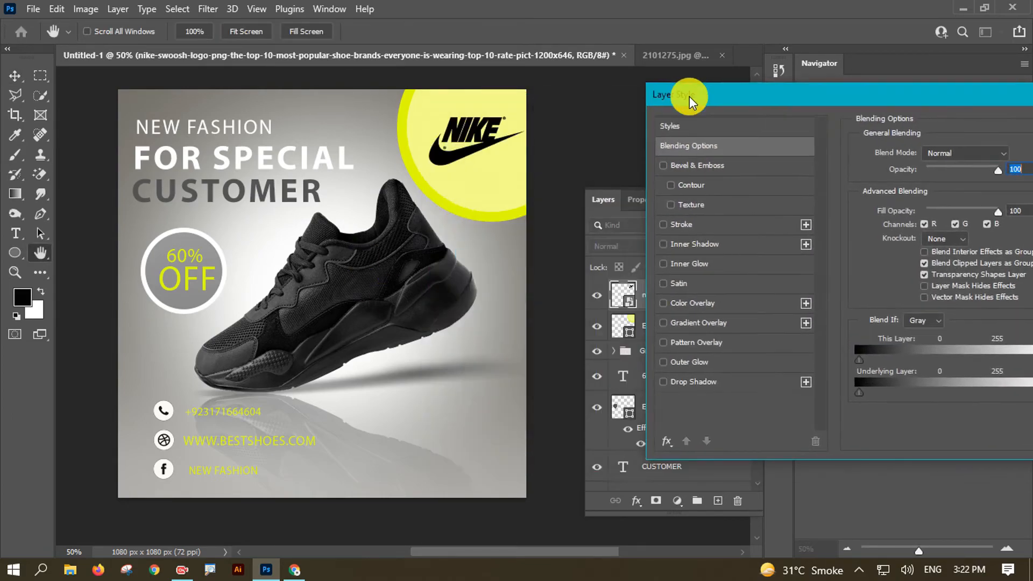
click(805, 303)
drag(847, 93, 769, 104)
click(934, 167)
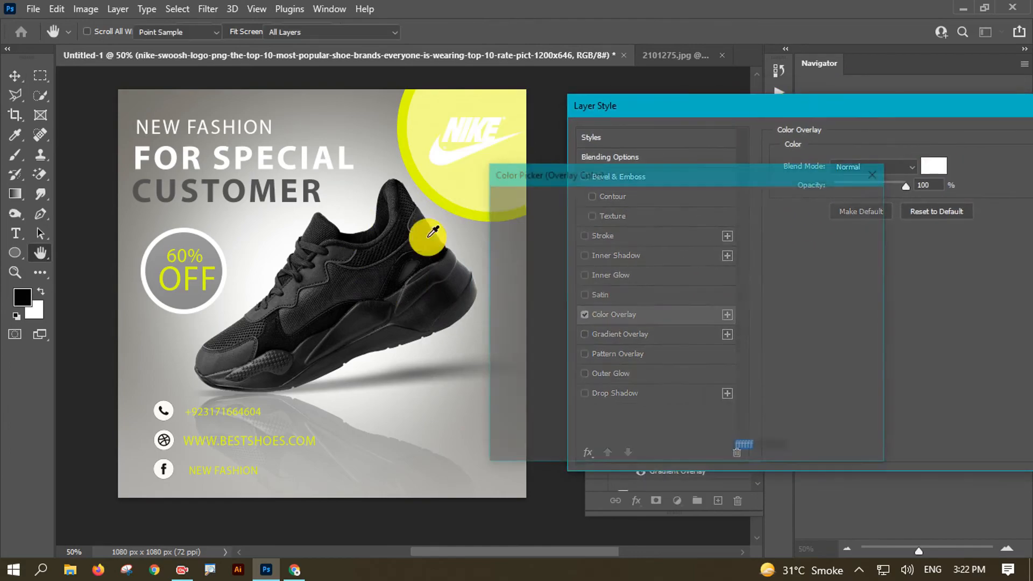
click(291, 197)
click(218, 232)
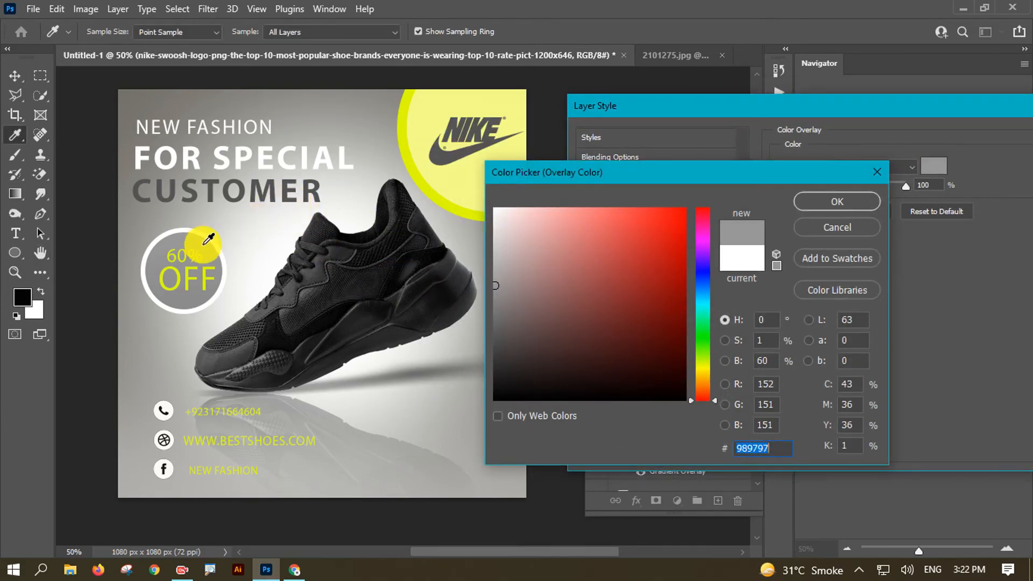
click(276, 187)
click(802, 200)
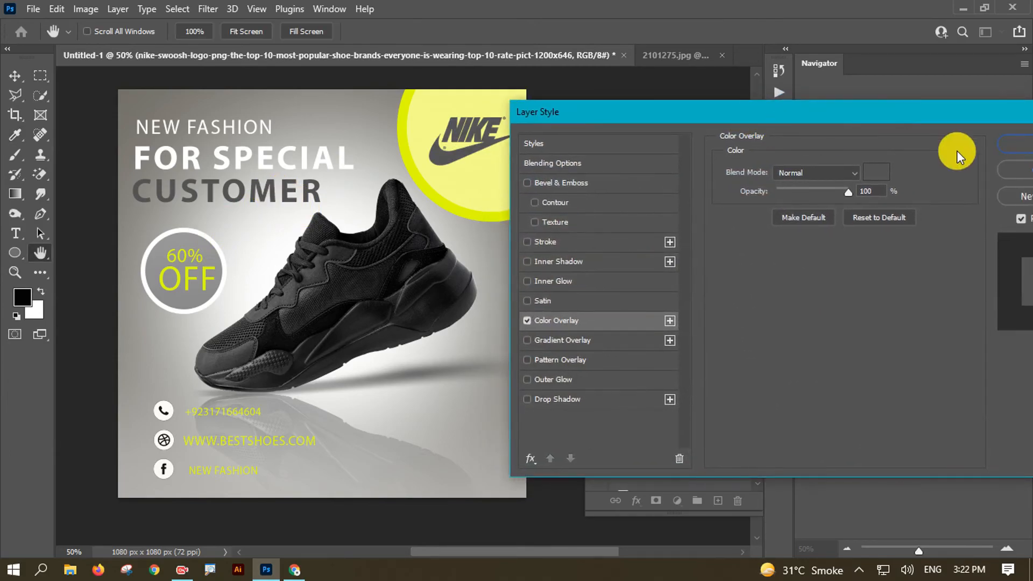
key(Return)
drag(431, 295, 432, 311)
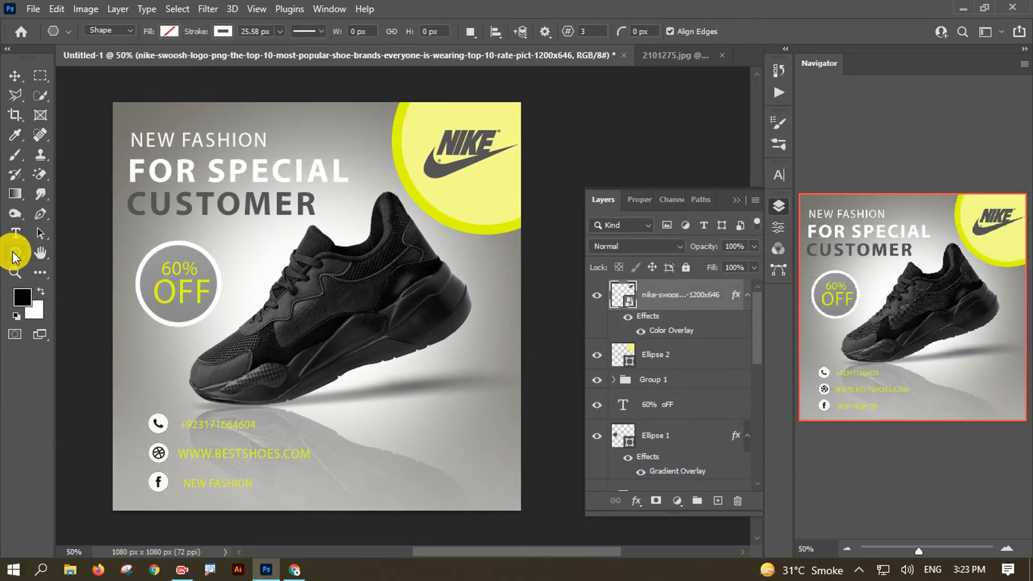
- Create a 100 px triangle below the shoe with the Triangle Tool
right_click(15, 253)
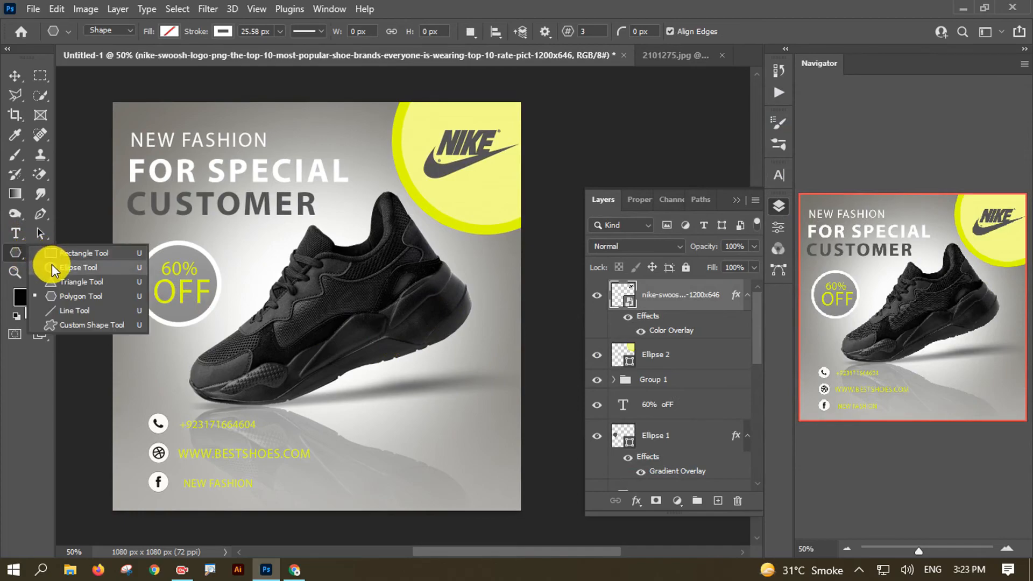
click(54, 268)
right_click(16, 253)
click(81, 282)
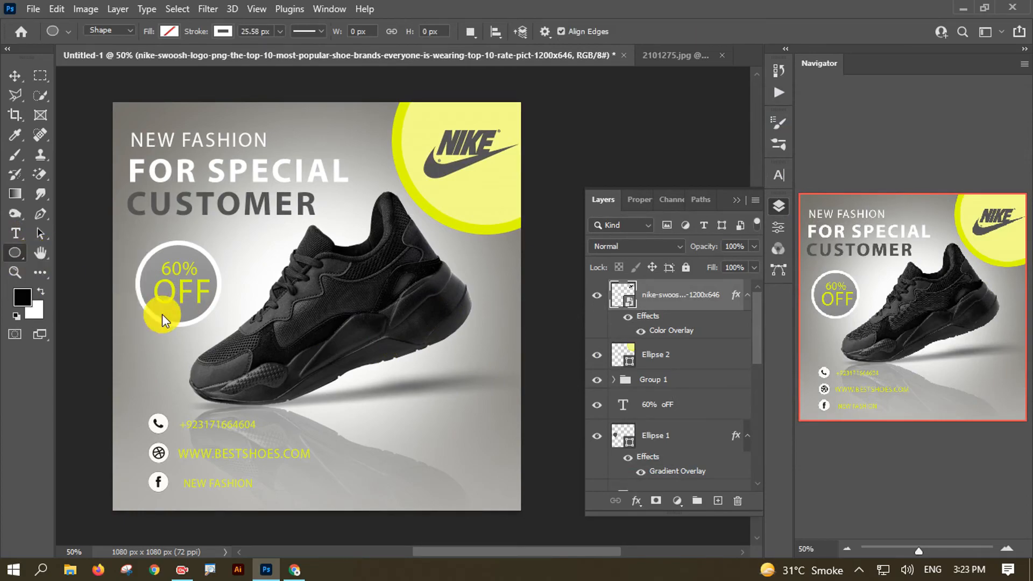
click(422, 370)
click(479, 253)
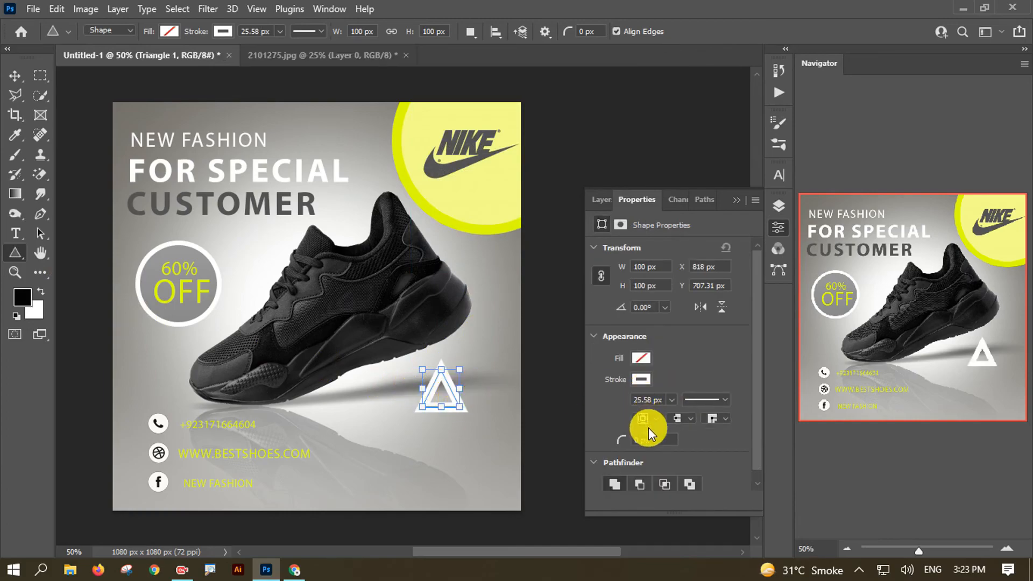
- Shrink the triangle and set its white outline to 14.69 px
drag(661, 406, 657, 415)
mouse_move(460, 370)
mouse_down()
mouse_move(444, 402)
mouse_move(454, 383)
mouse_move(454, 394)
mouse_up()
key(alt+shift)
key(alt+shift)
key(alt+shift)
key(alt+shift)
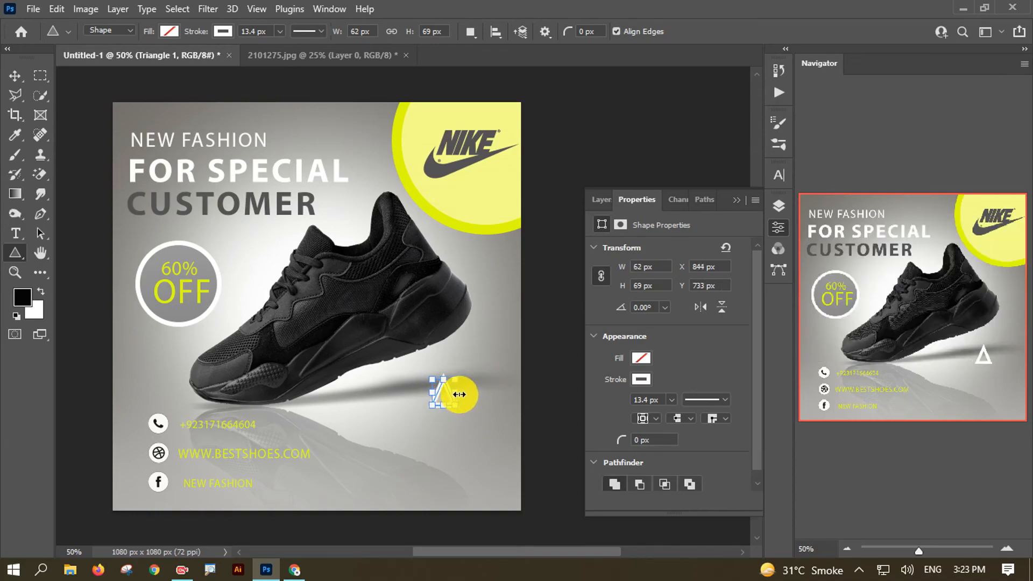
drag(458, 393, 461, 394)
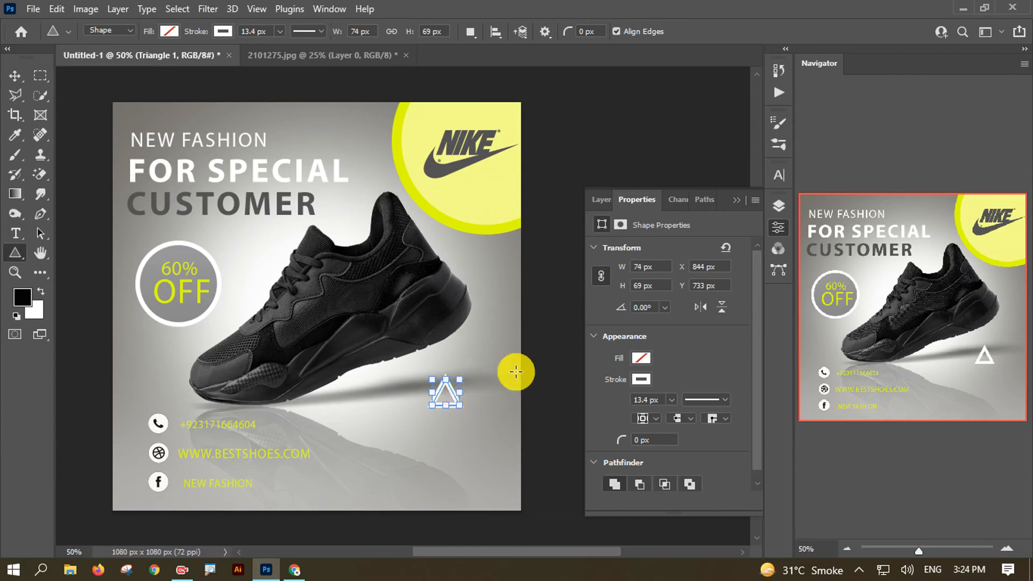
click(661, 402)
drag(667, 417, 662, 414)
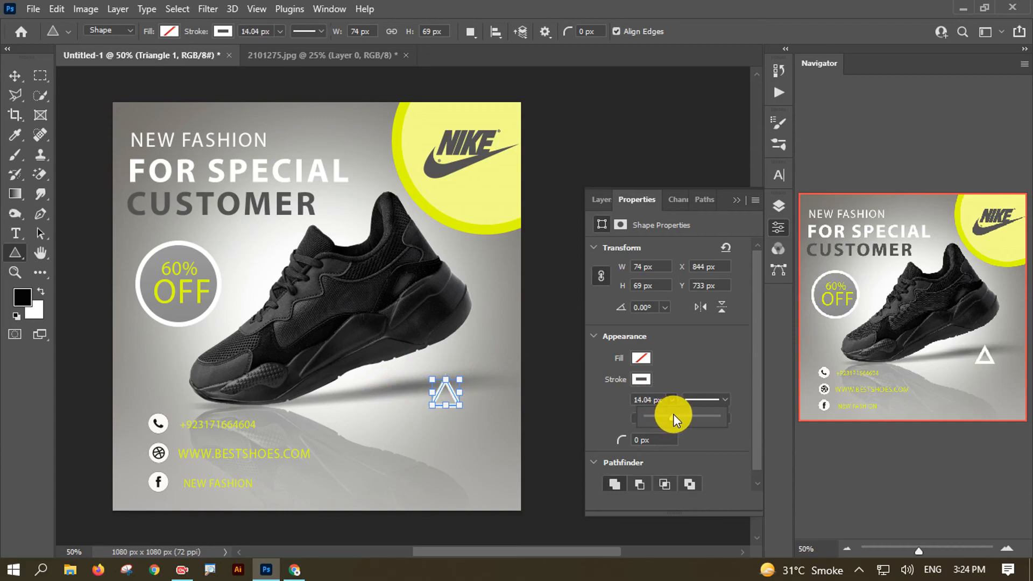
drag(675, 414, 674, 414)
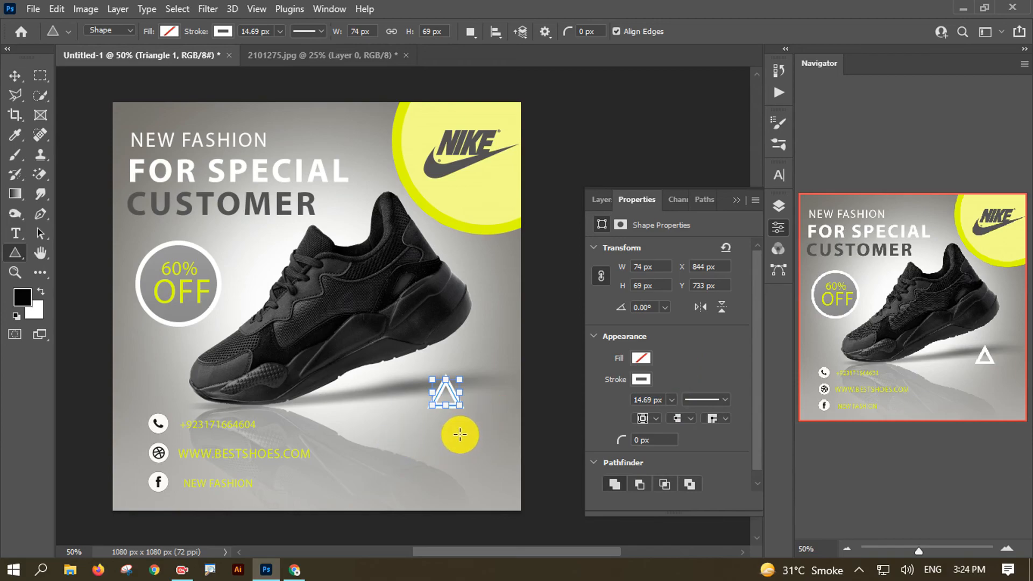
- Move the triangle left below the shoe and rotate it with Free Transform
click(15, 75)
mouse_move(455, 409)
mouse_down()
mouse_move(418, 415)
mouse_move(422, 386)
mouse_move(486, 370)
mouse_move(442, 415)
mouse_up()
key(ctrl+t)
drag(428, 418, 350, 205)
- Rotate the triangle copy and place it right of the sneaker below the yellow circle
key(Return)
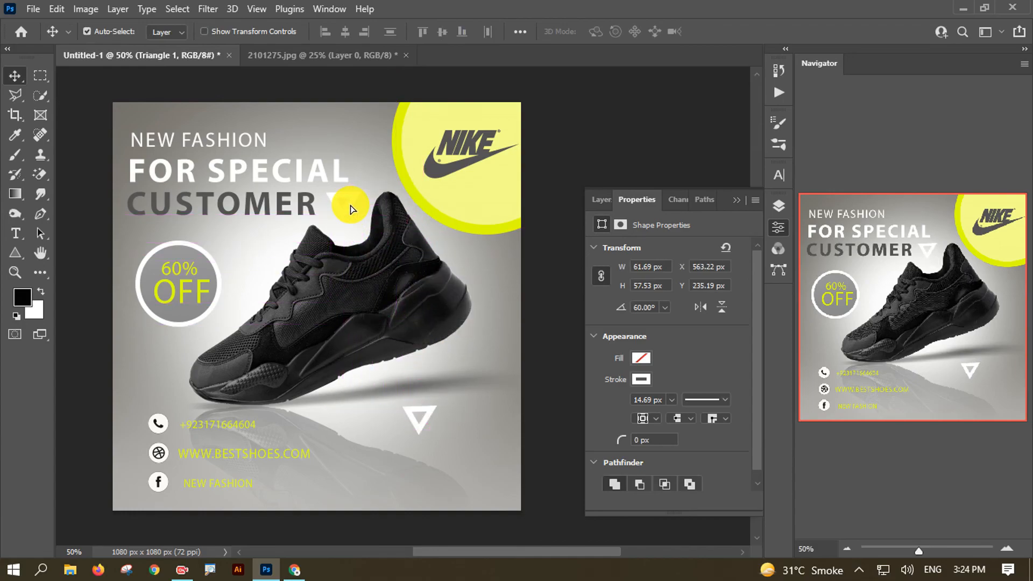
key(ctrl+t)
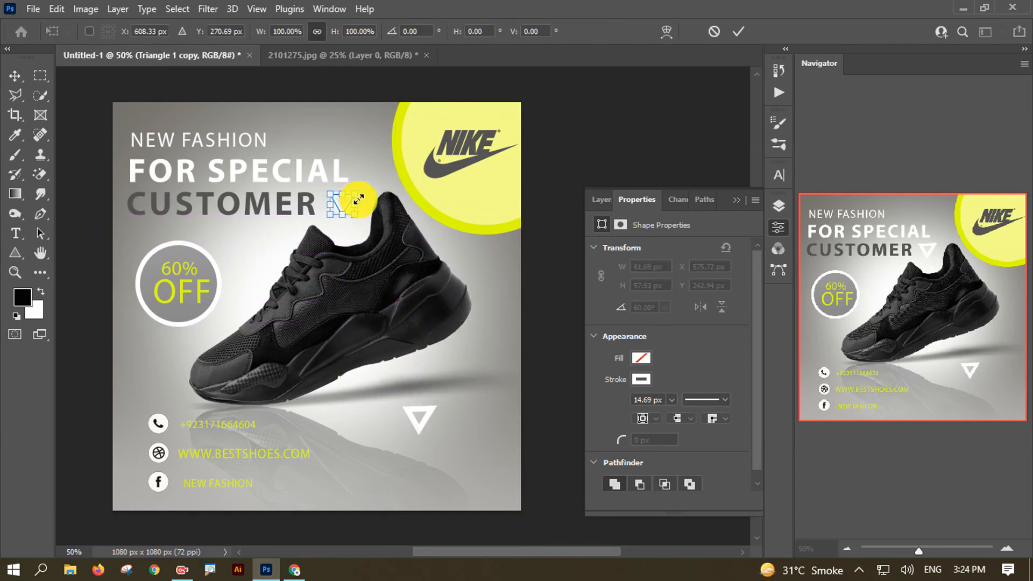
drag(369, 198, 374, 225)
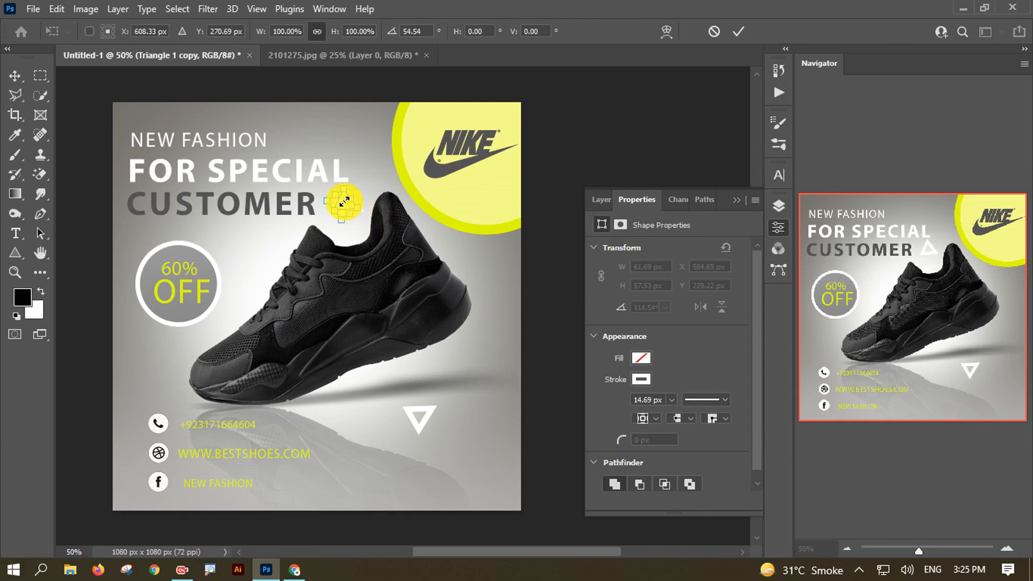
drag(334, 218, 264, 248)
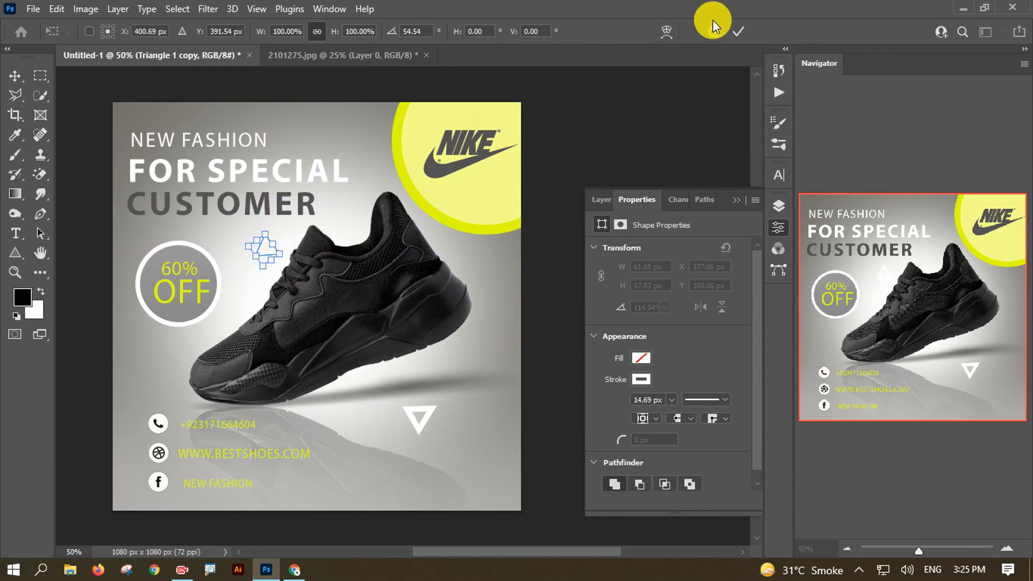
click(738, 31)
click(313, 295)
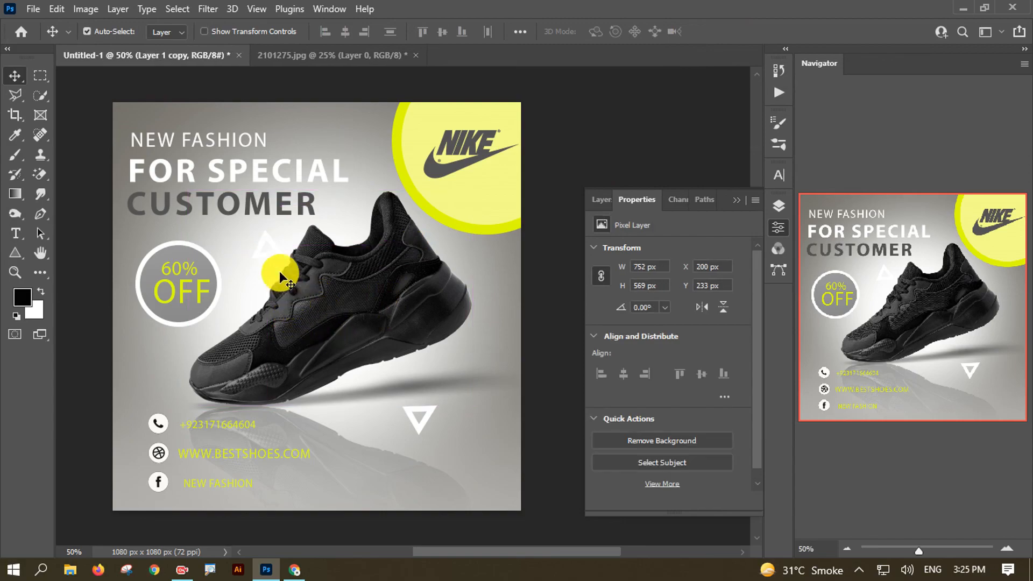
drag(269, 257, 485, 265)
key(ctrl+t)
click(749, 32)
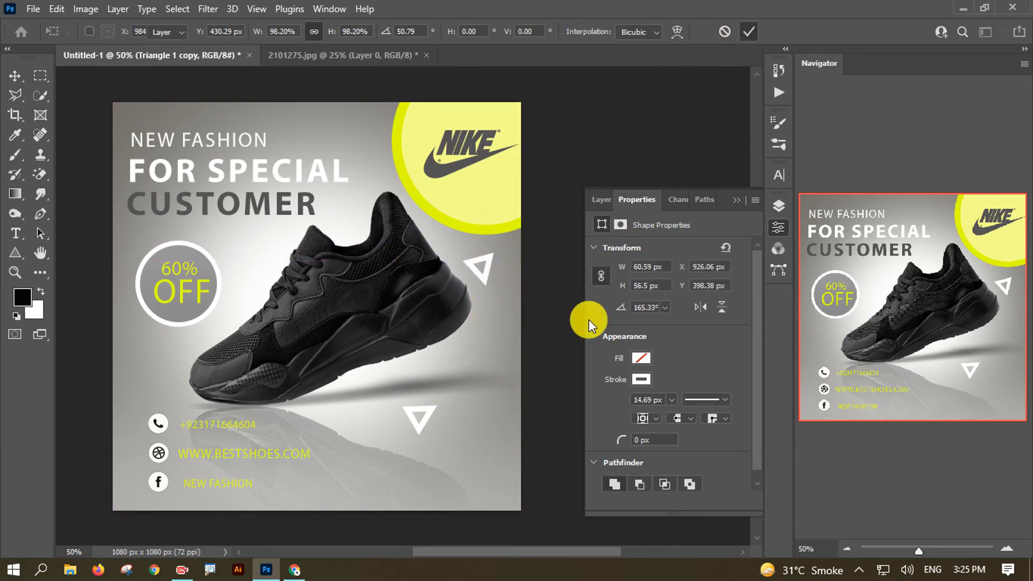